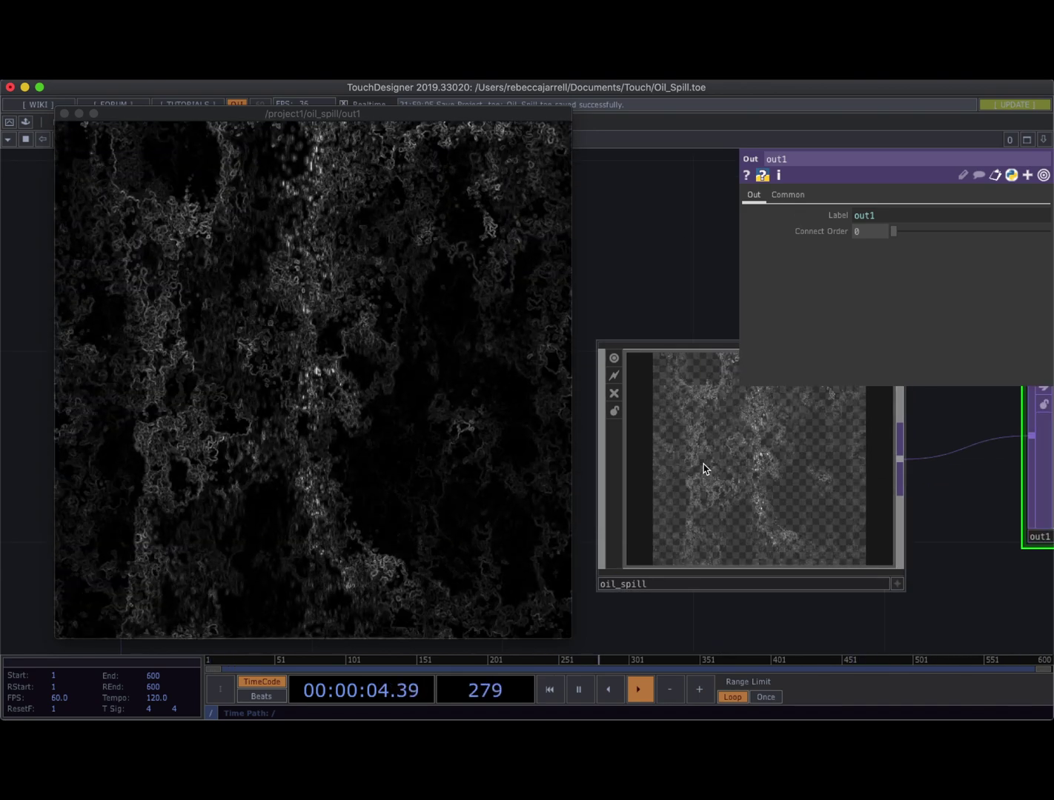
Dive into the oil_spill component to view its noise, feedback and edge TOP network
{"action": "key", "text": "i"}
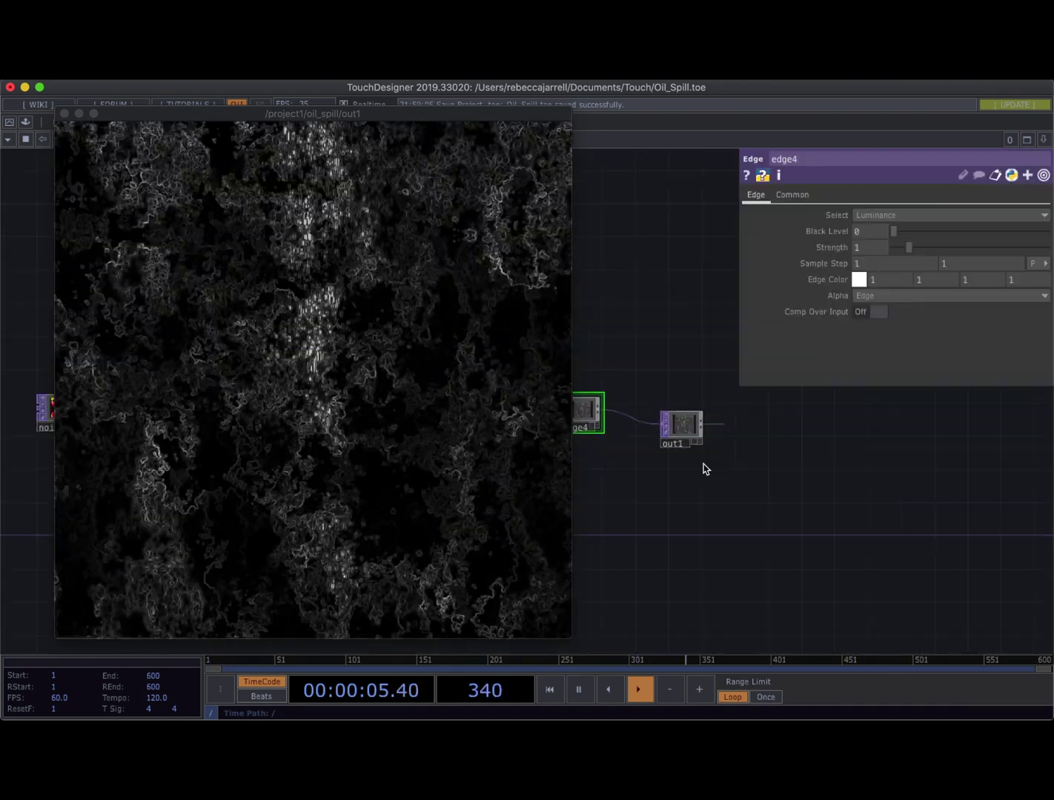
Close the floating out1 viewer and frame the oil_spill and out1 nodes in project1
{"action": "left_click", "coordinate": [64, 115]}
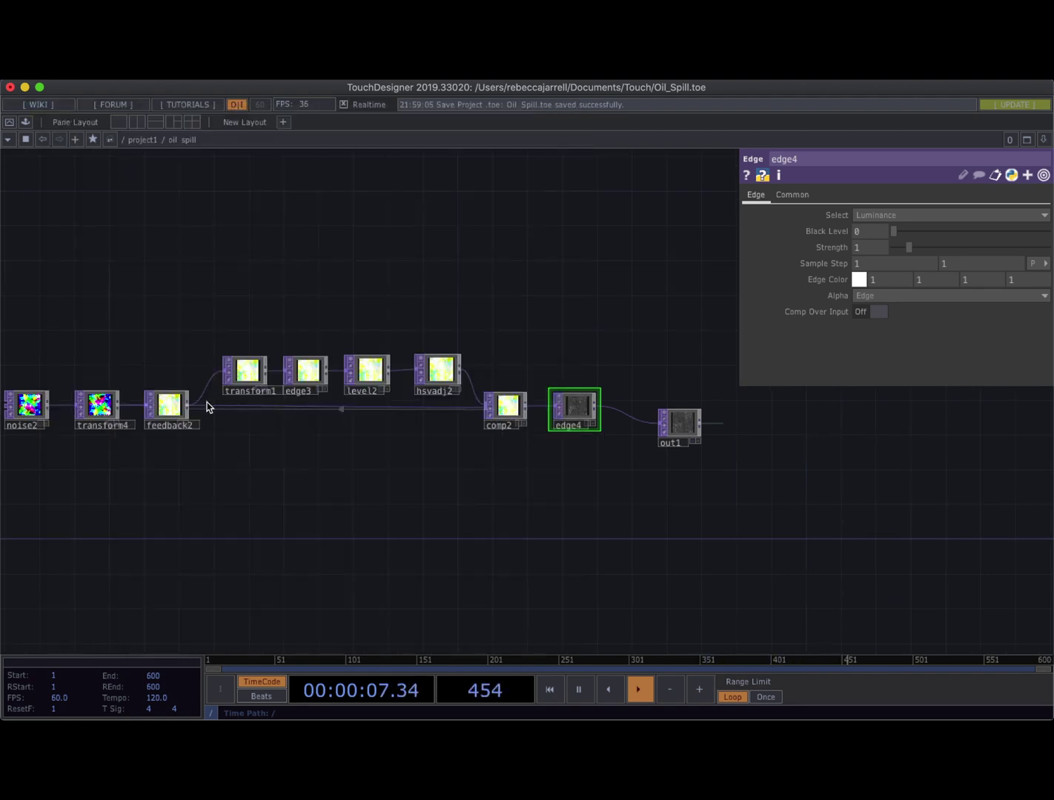
{"action": "scroll", "coordinate": [239, 512], "scroll_direction": "left", "scroll_amount": 5}
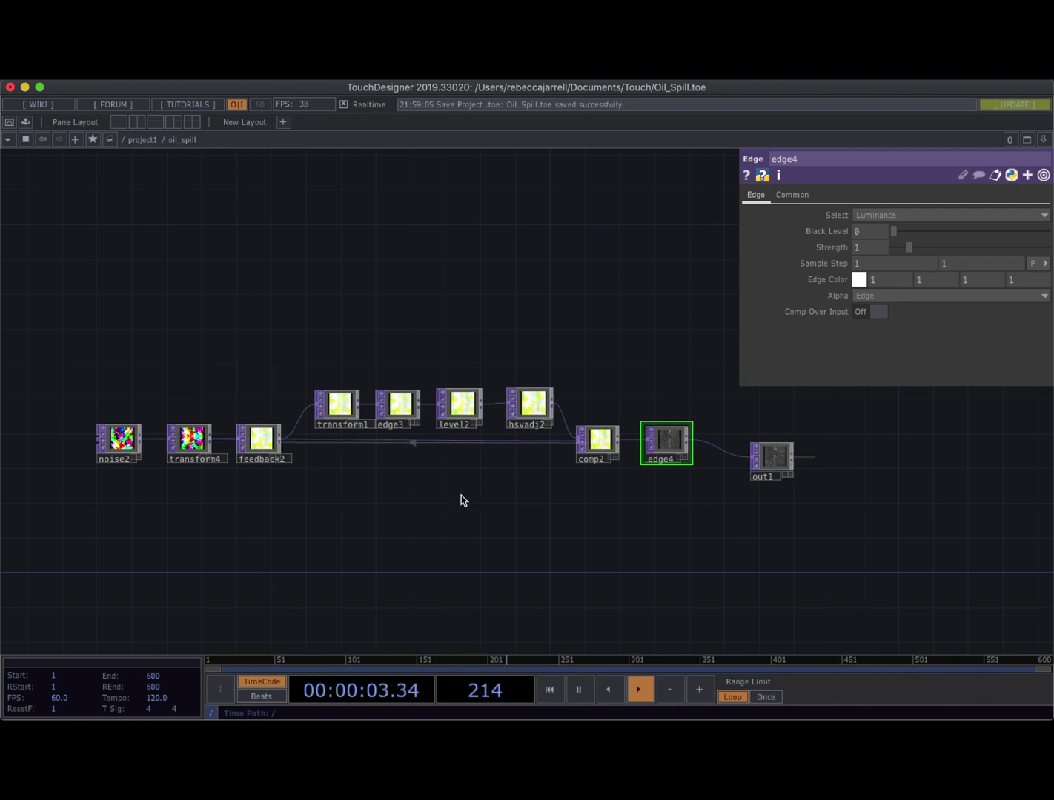
{"action": "scroll", "coordinate": [377, 491], "scroll_direction": "down", "scroll_amount": 10}
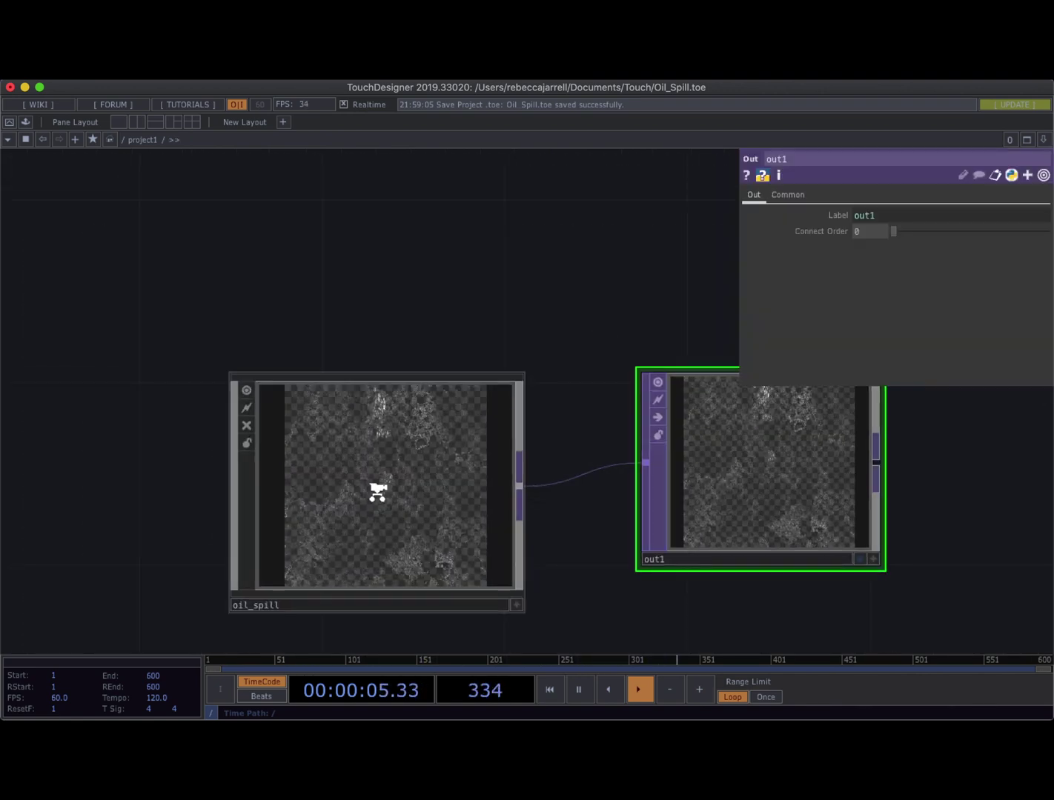
{"action": "scroll", "coordinate": [376, 491], "scroll_direction": "down", "scroll_amount": 2}
{"action": "left_click_drag", "start_coordinate": [385, 276], "coordinate": [381, 179]}
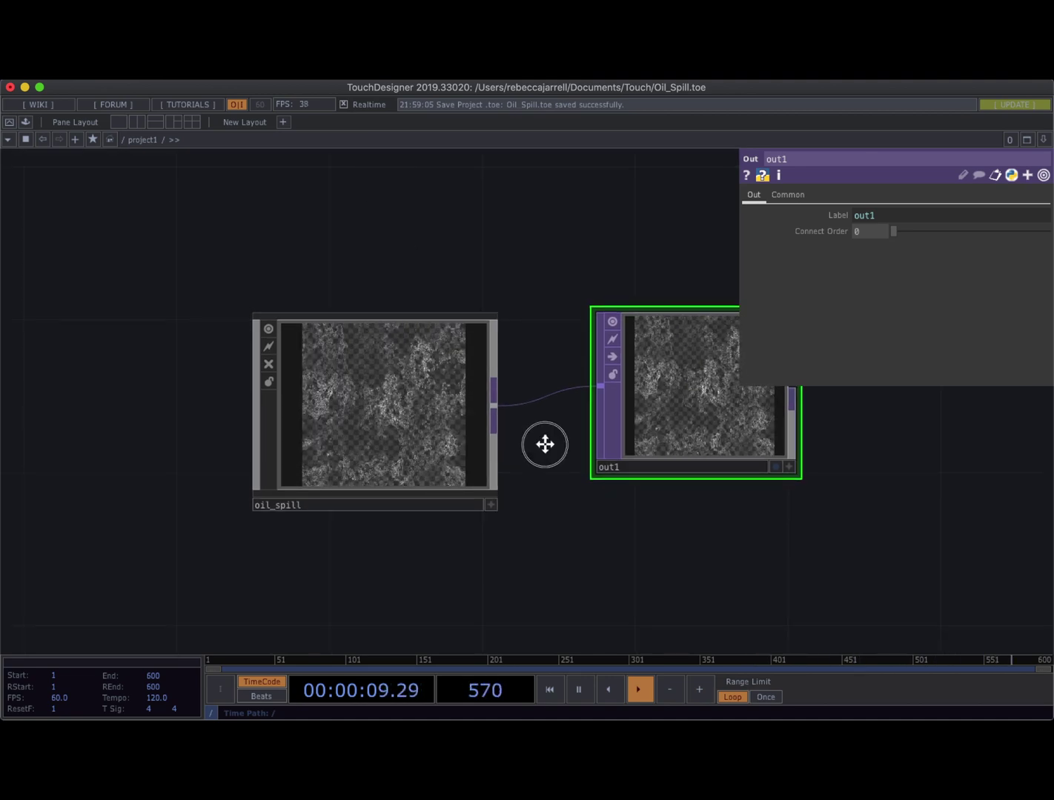
Bypass the oil_spill component so out1 goes blank
{"action": "left_click_drag", "start_coordinate": [544, 444], "coordinate": [545, 364]}
{"action": "left_click", "coordinate": [269, 363]}
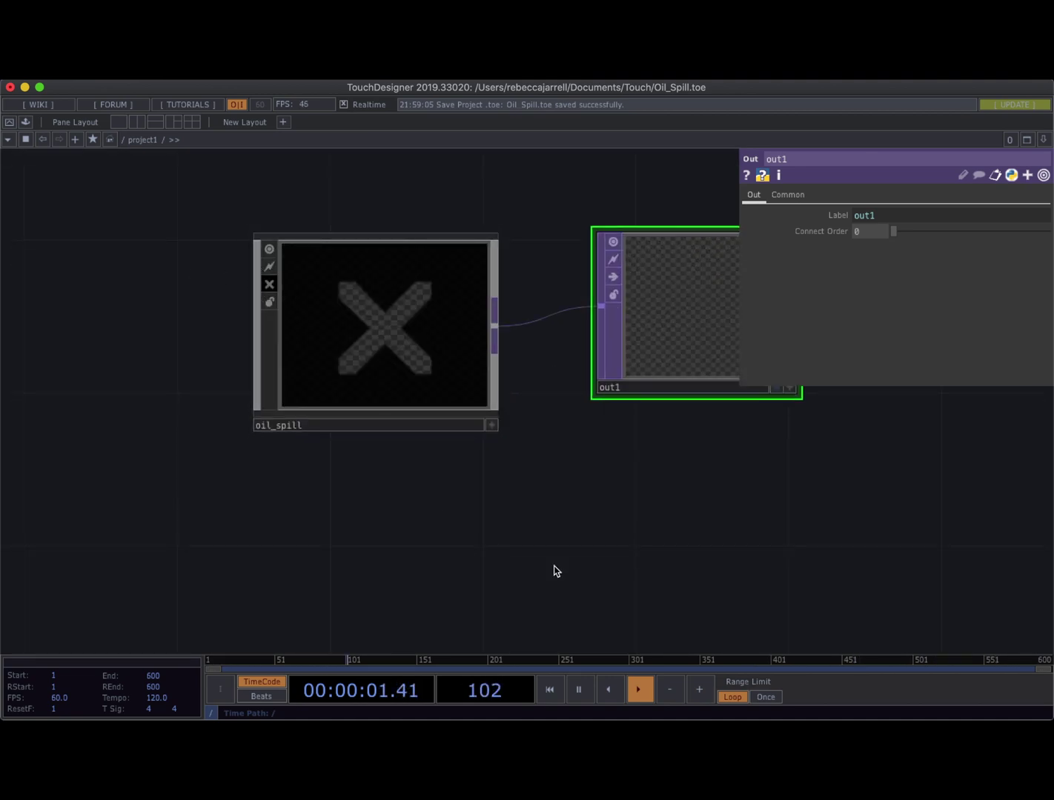
{"action": "left_click_drag", "start_coordinate": [623, 580], "coordinate": [597, 511]}
Create a Base COMP named base1 from the 'ba' search and dive inside its empty network
{"action": "key", "text": "Tab"}
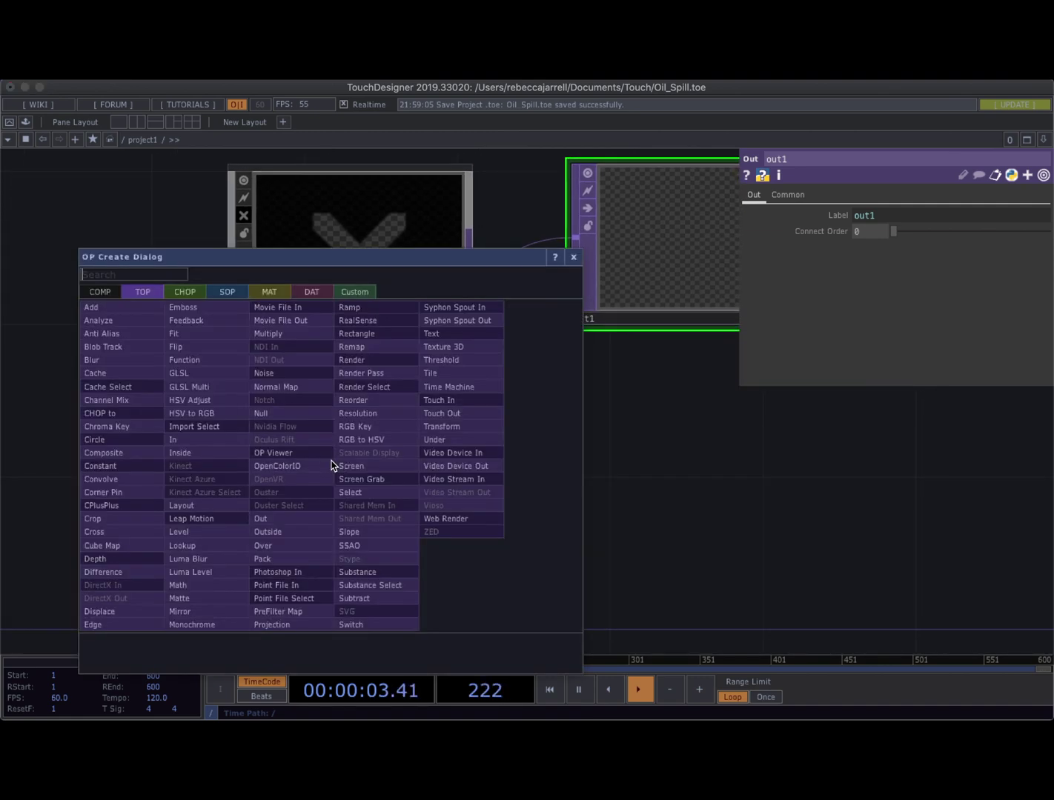
{"action": "type", "text": "bas"}
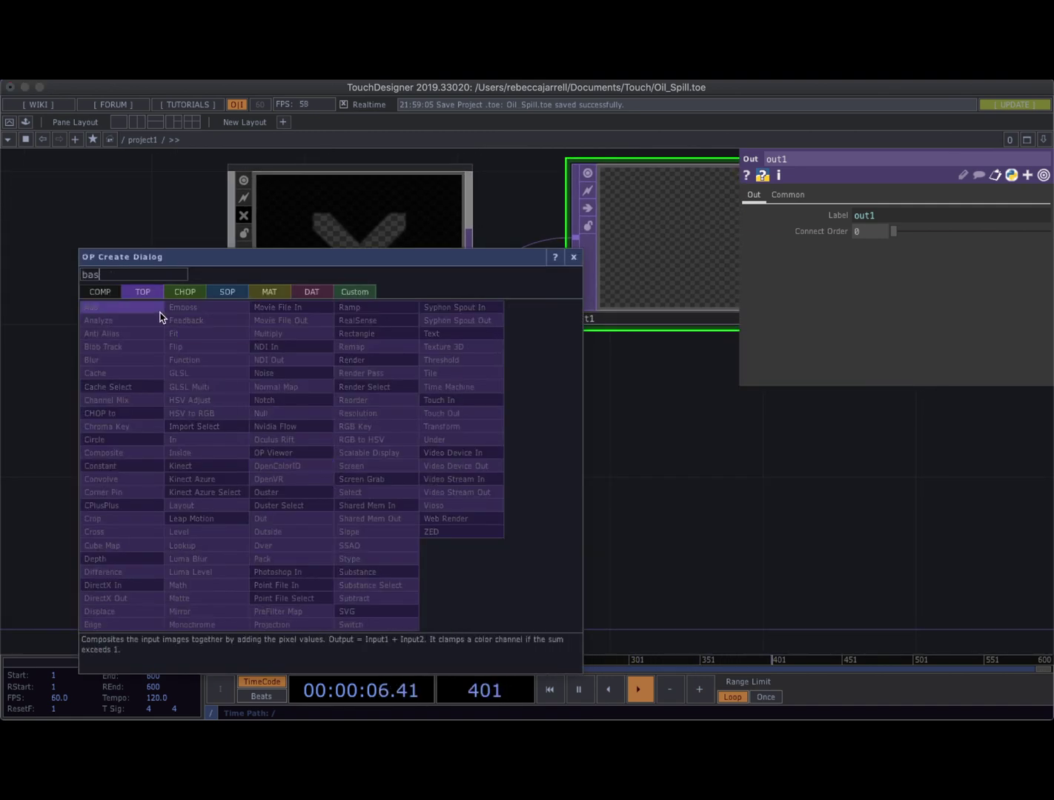
{"action": "left_click", "coordinate": [104, 292]}
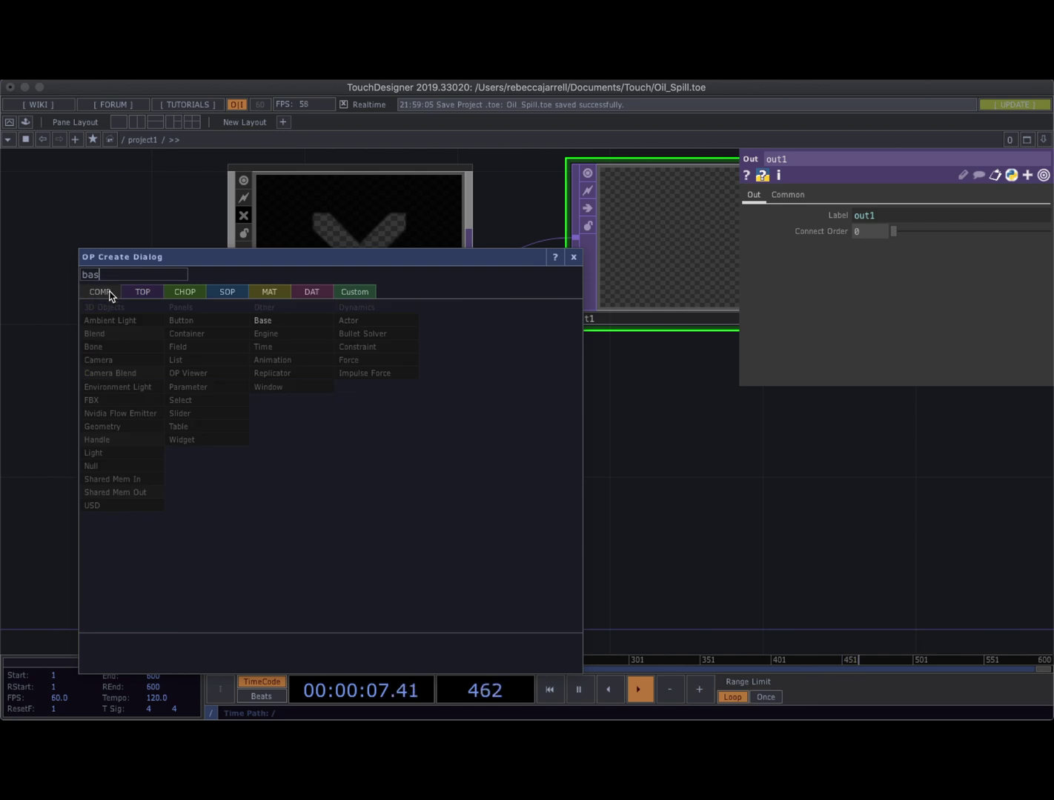
{"action": "left_click", "coordinate": [281, 329]}
{"action": "left_click", "coordinate": [359, 532]}
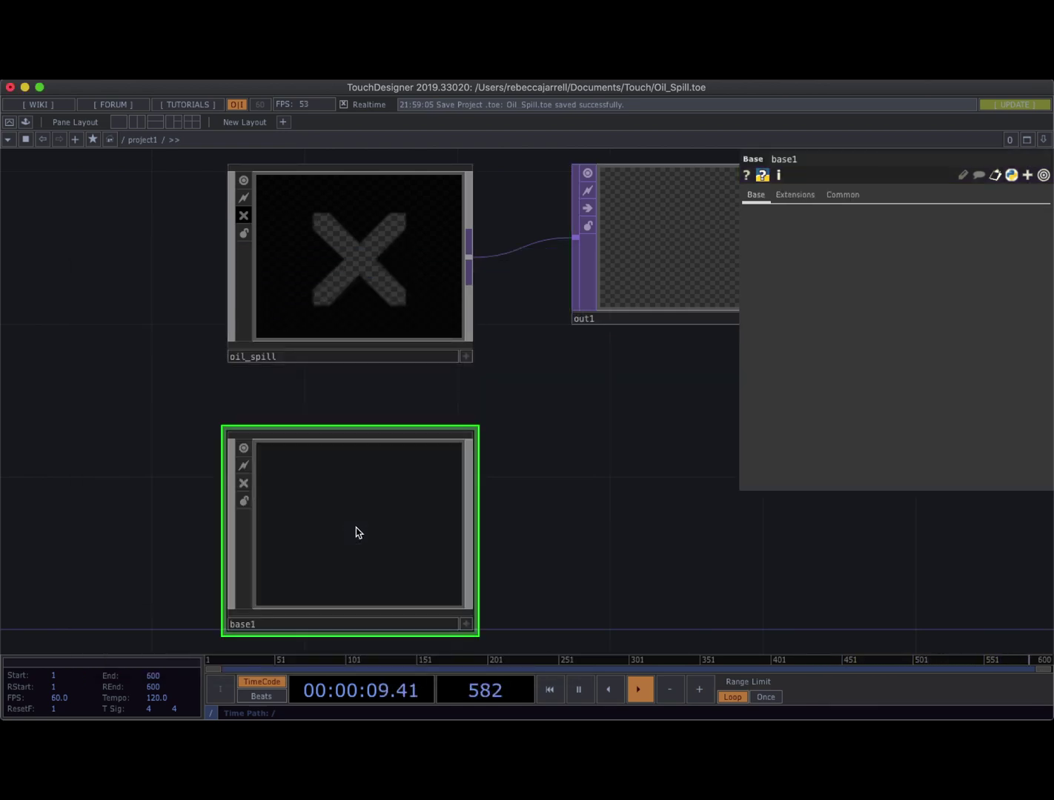
{"action": "left_click_drag", "start_coordinate": [505, 557], "coordinate": [450, 474]}
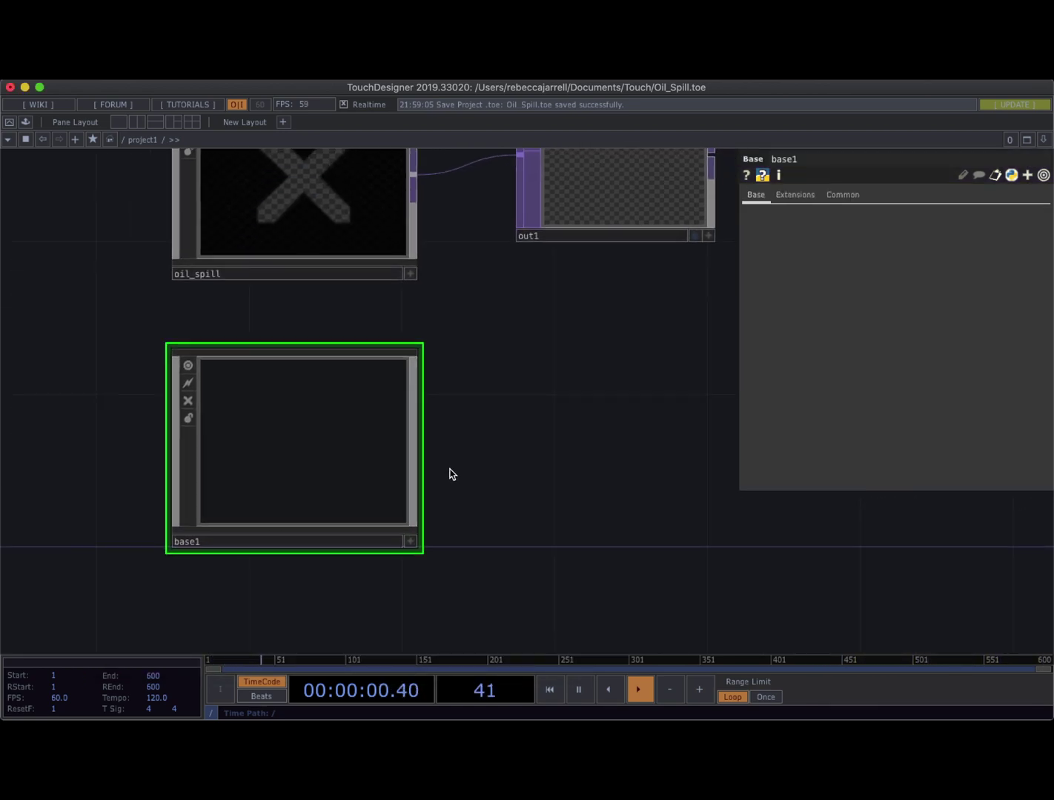
{"action": "double_click", "coordinate": [345, 446]}
{"action": "left_click_drag", "start_coordinate": [184, 445], "coordinate": [222, 443]}
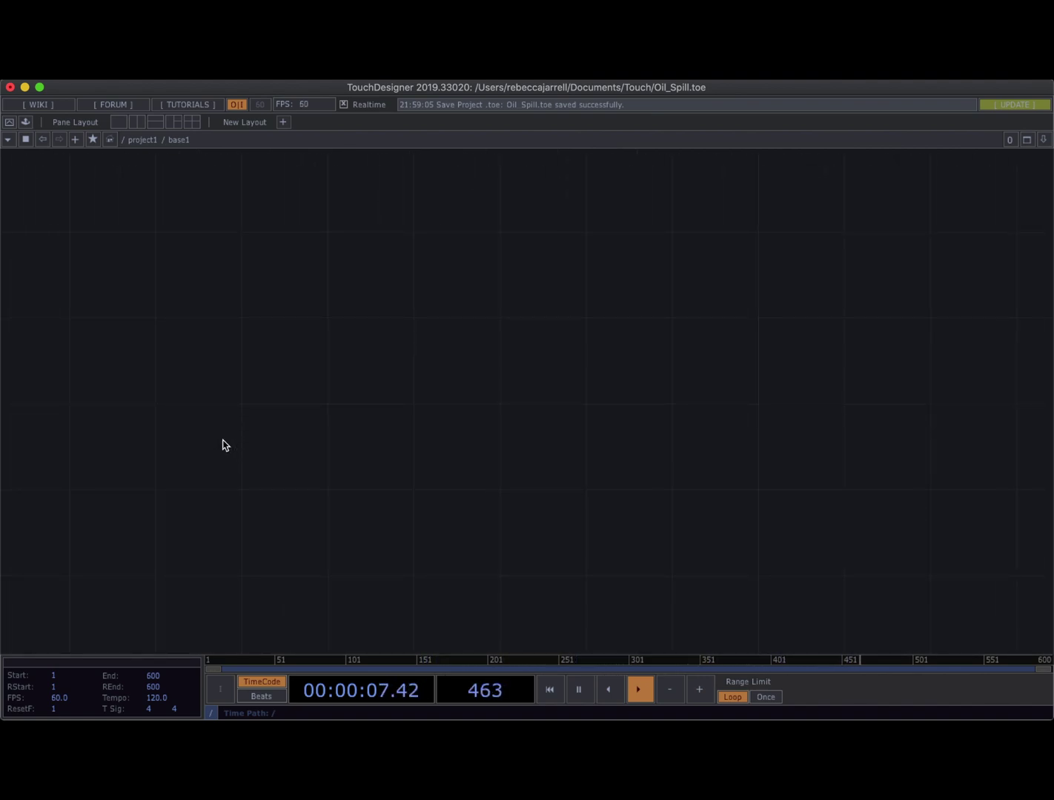
Add a Noise TOP, noise1, inside base1
{"action": "key", "text": "Tab"}
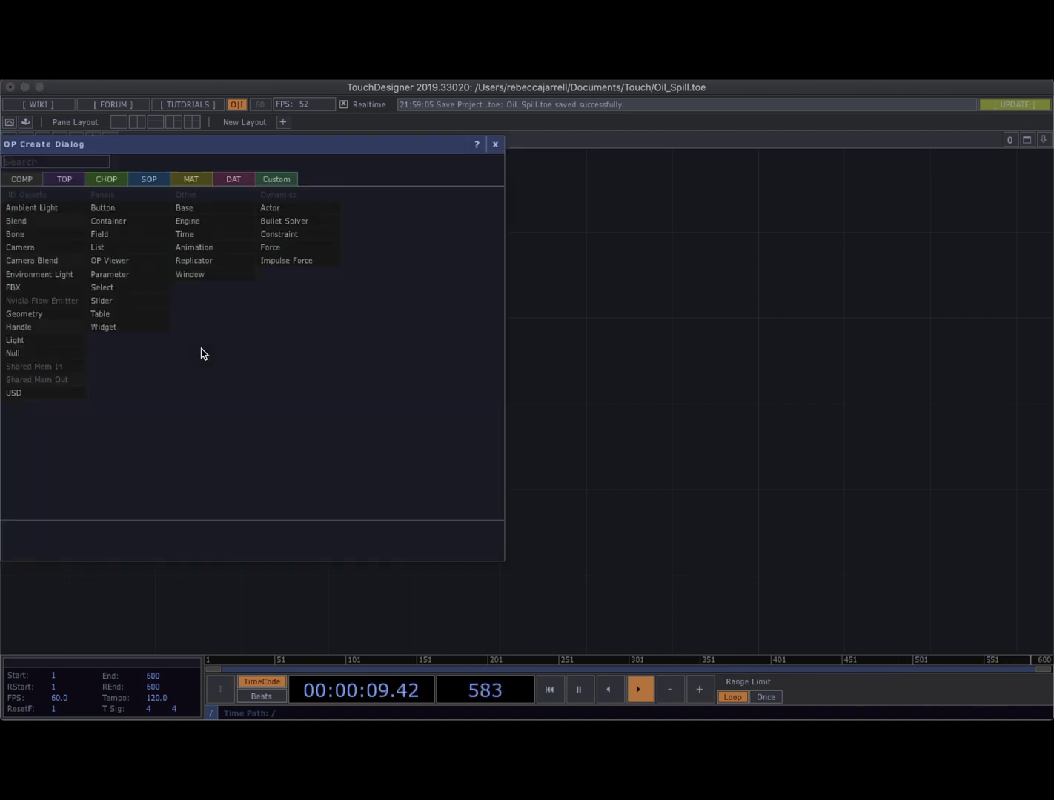
{"action": "left_click", "coordinate": [60, 182]}
{"action": "type", "text": "noi"}
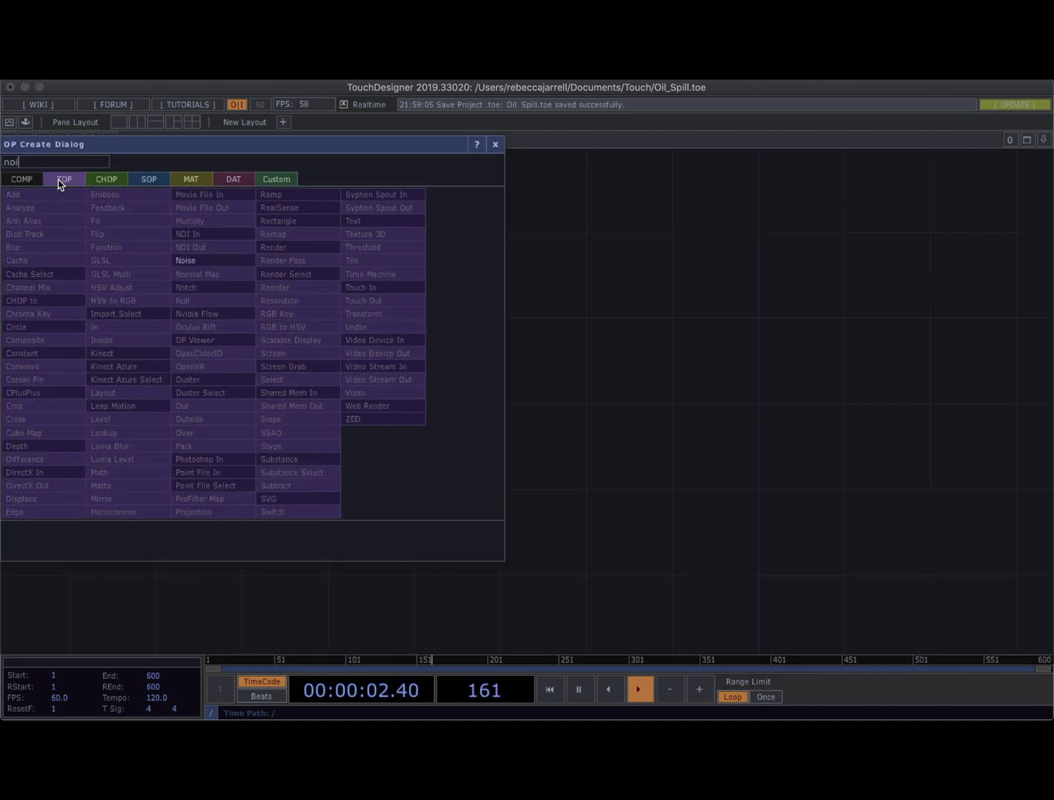
{"action": "left_click", "coordinate": [200, 260]}
{"action": "left_click", "coordinate": [227, 336]}
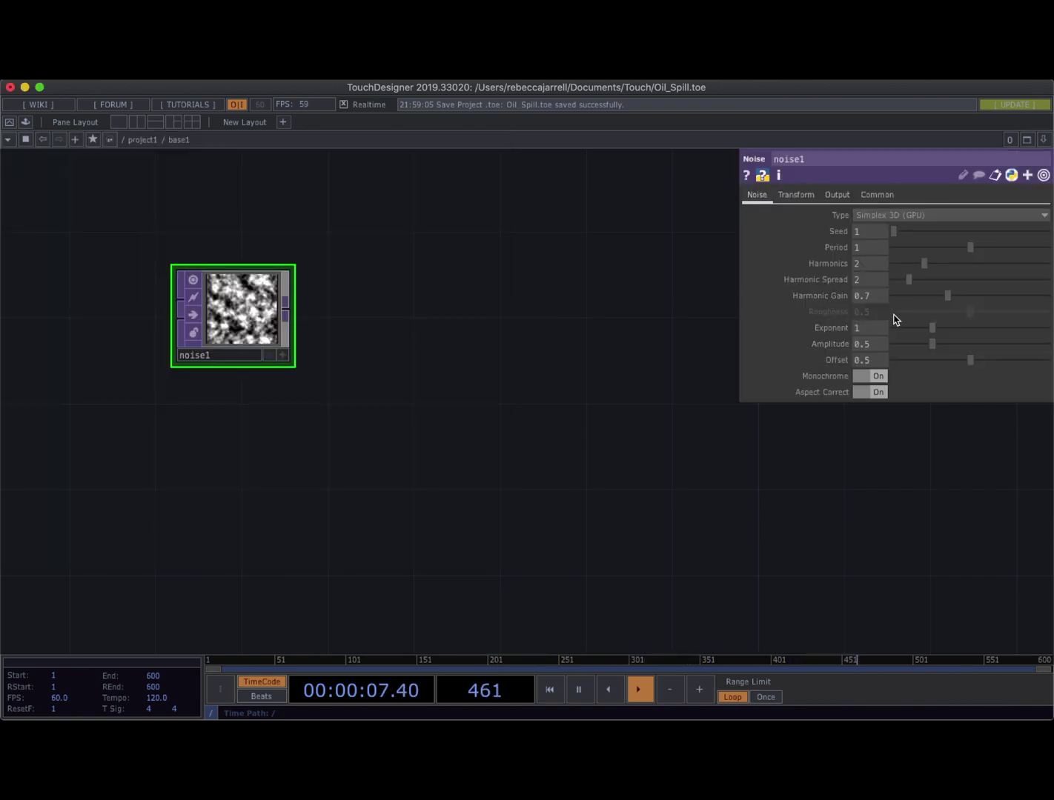
Set noise1's Period to 2 and Harmonics to 7
{"action": "left_click", "coordinate": [867, 250]}
{"action": "left_click_drag", "start_coordinate": [849, 253], "coordinate": [851, 247]}
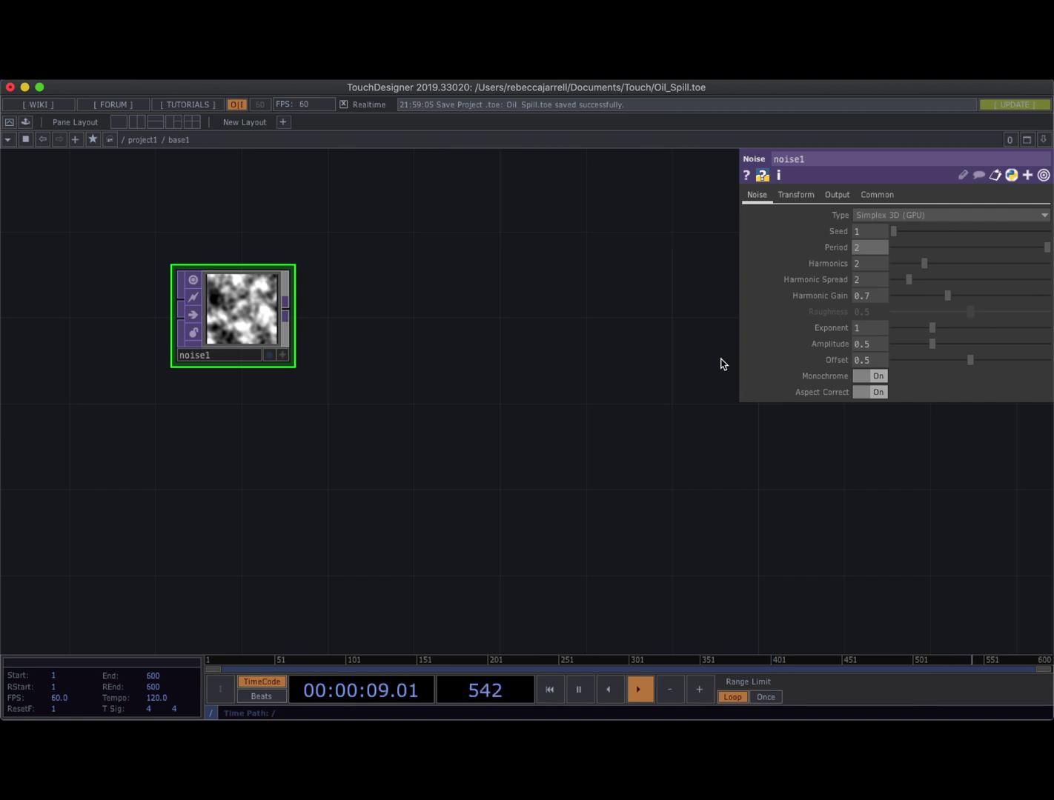
{"action": "left_click", "coordinate": [864, 265]}
{"action": "type", "text": "7"}
{"action": "key", "text": "Return"}
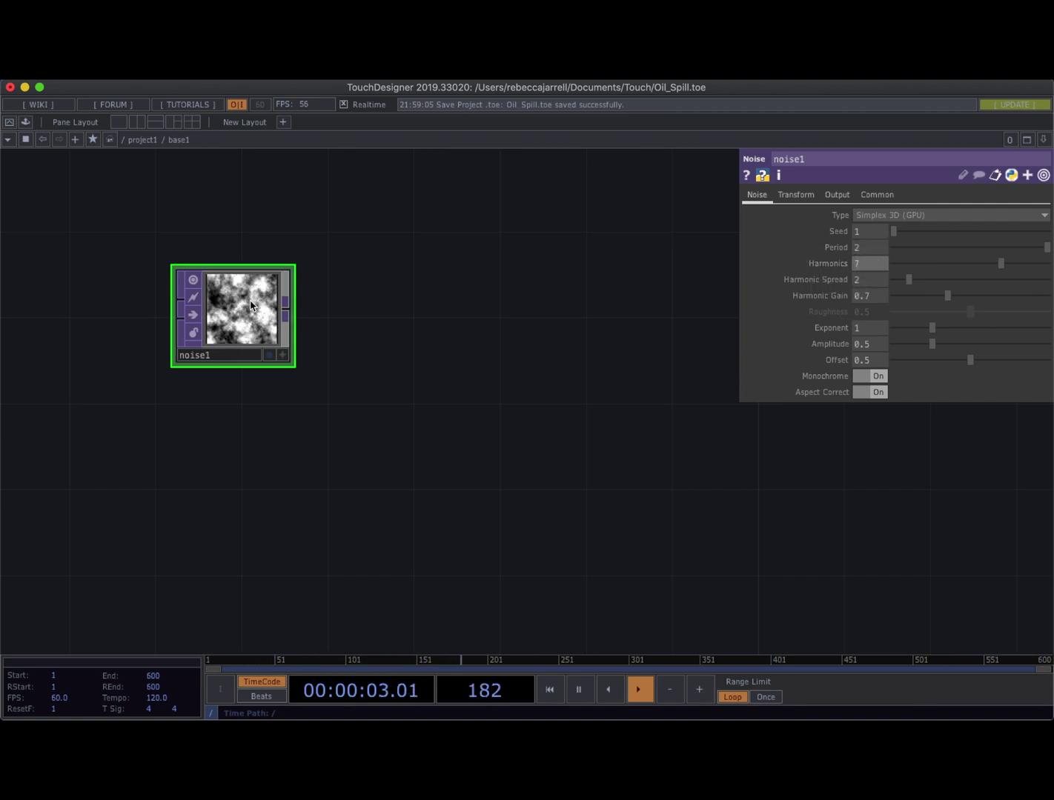
Open noise1 in an enlarged floating viewer placed clear of the node
{"action": "right_click", "coordinate": [223, 306]}
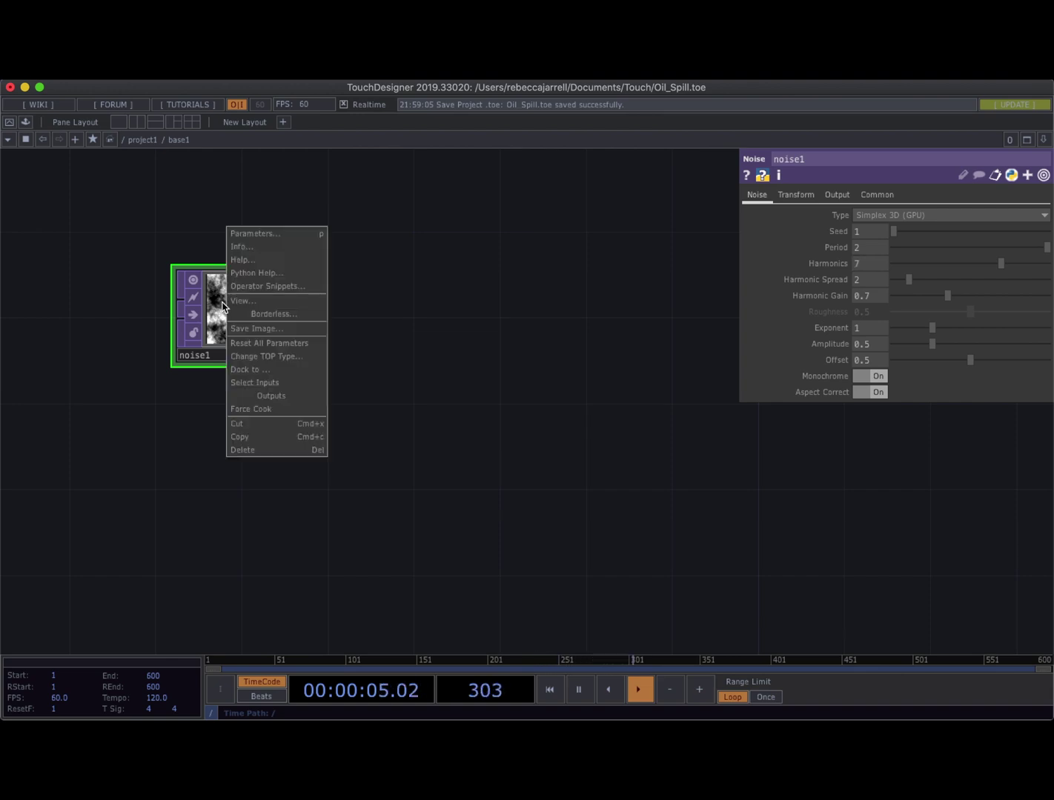
{"action": "left_click", "coordinate": [244, 301]}
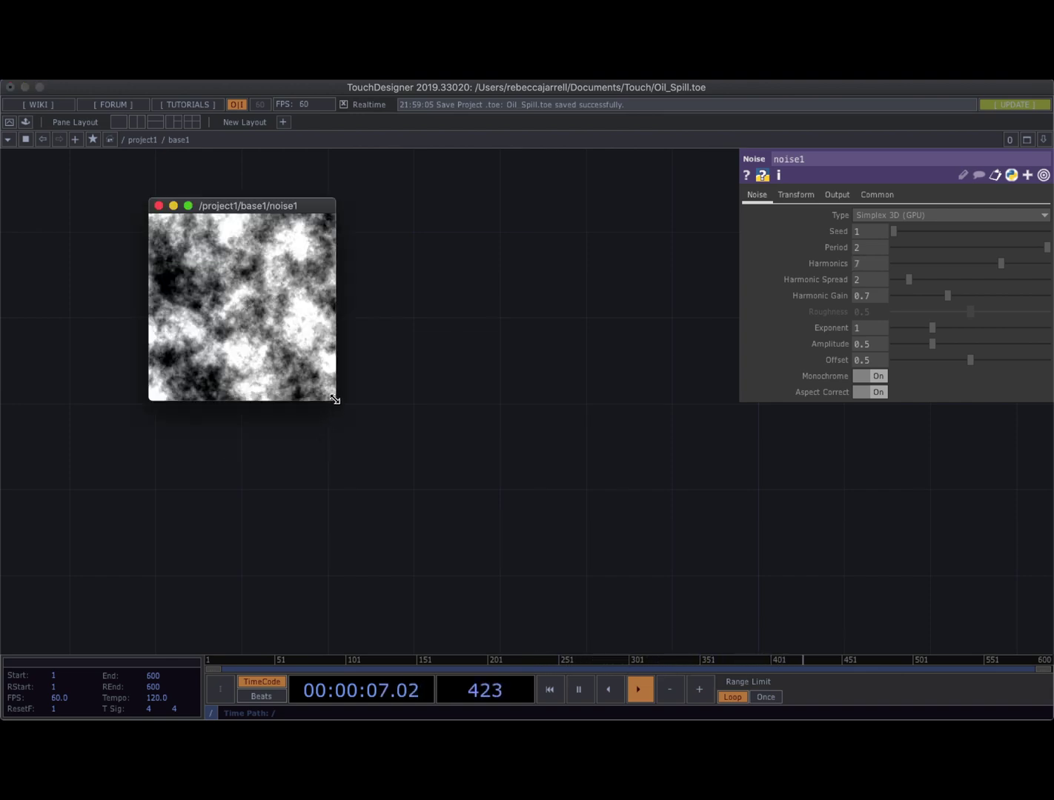
{"action": "left_click_drag", "start_coordinate": [334, 399], "coordinate": [512, 577]}
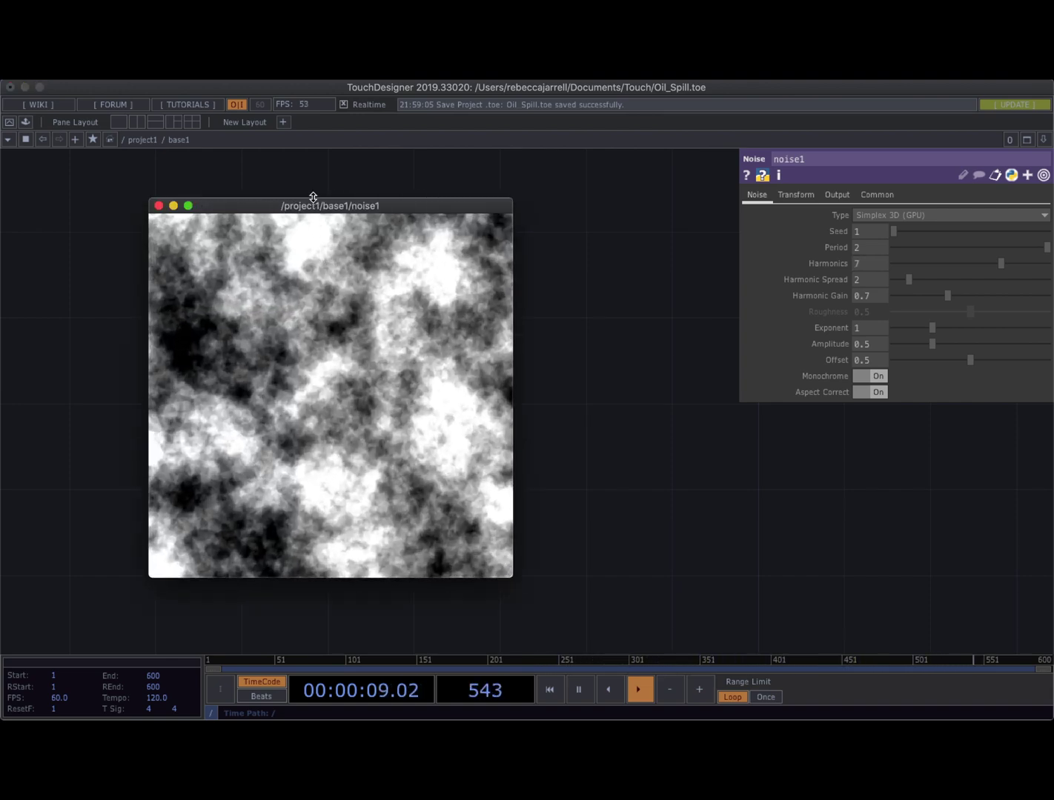
{"action": "left_click_drag", "start_coordinate": [314, 197], "coordinate": [426, 154]}
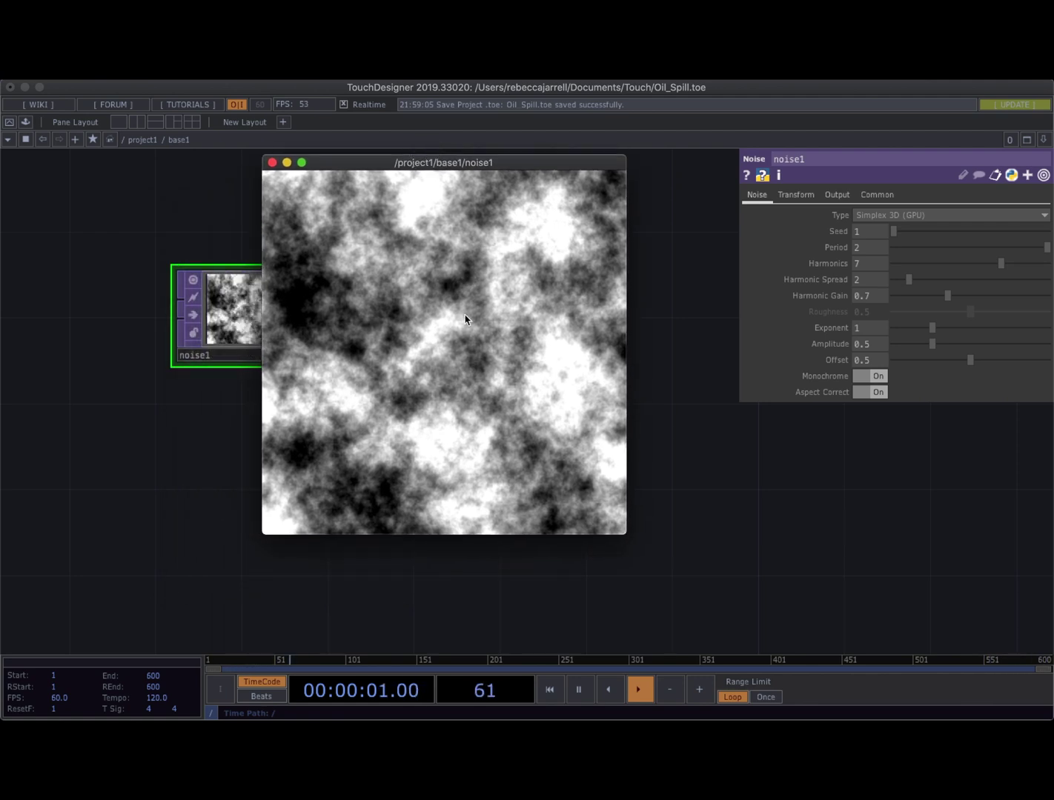
Set noise1's Amplitude to 2 and turn Monochrome off
{"action": "left_click", "coordinate": [871, 346]}
{"action": "type", "text": "2"}
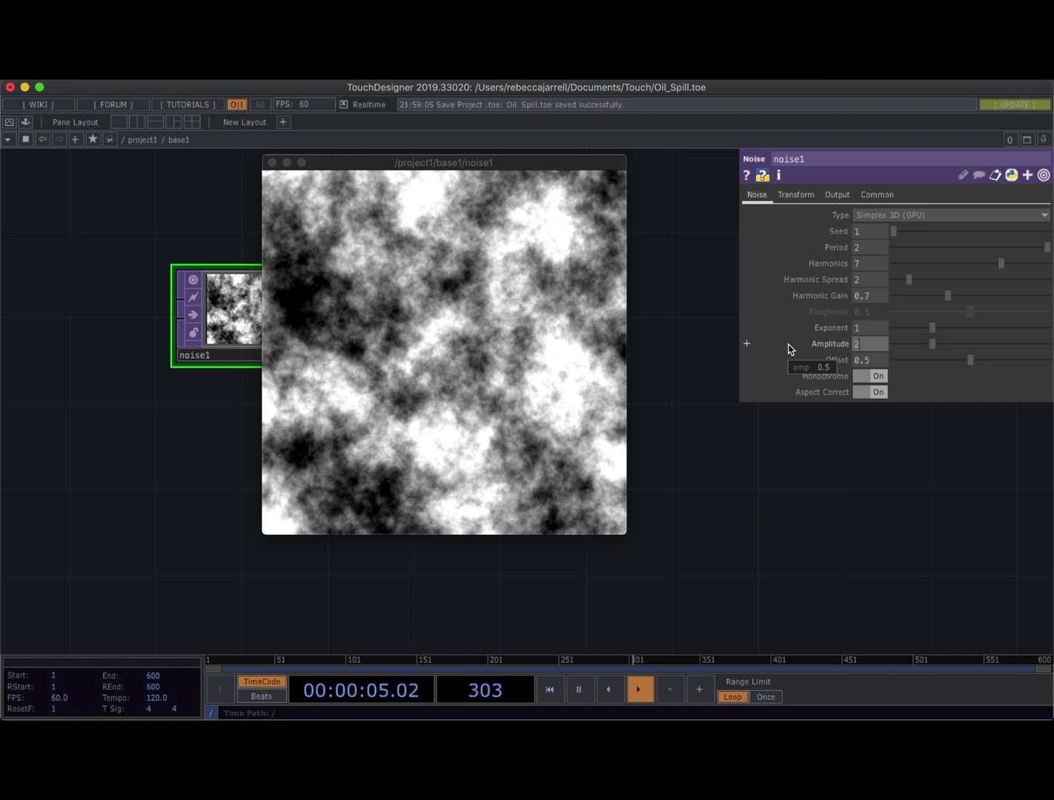
{"action": "key", "text": "Return"}
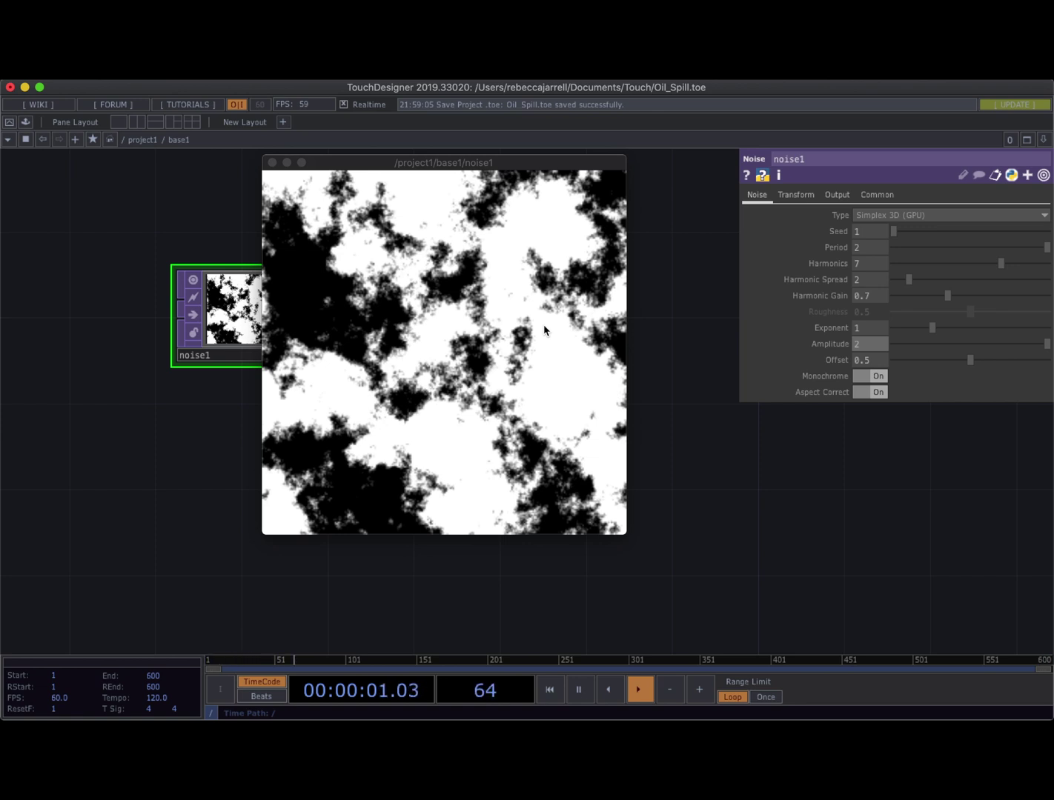
{"action": "left_click", "coordinate": [860, 376]}
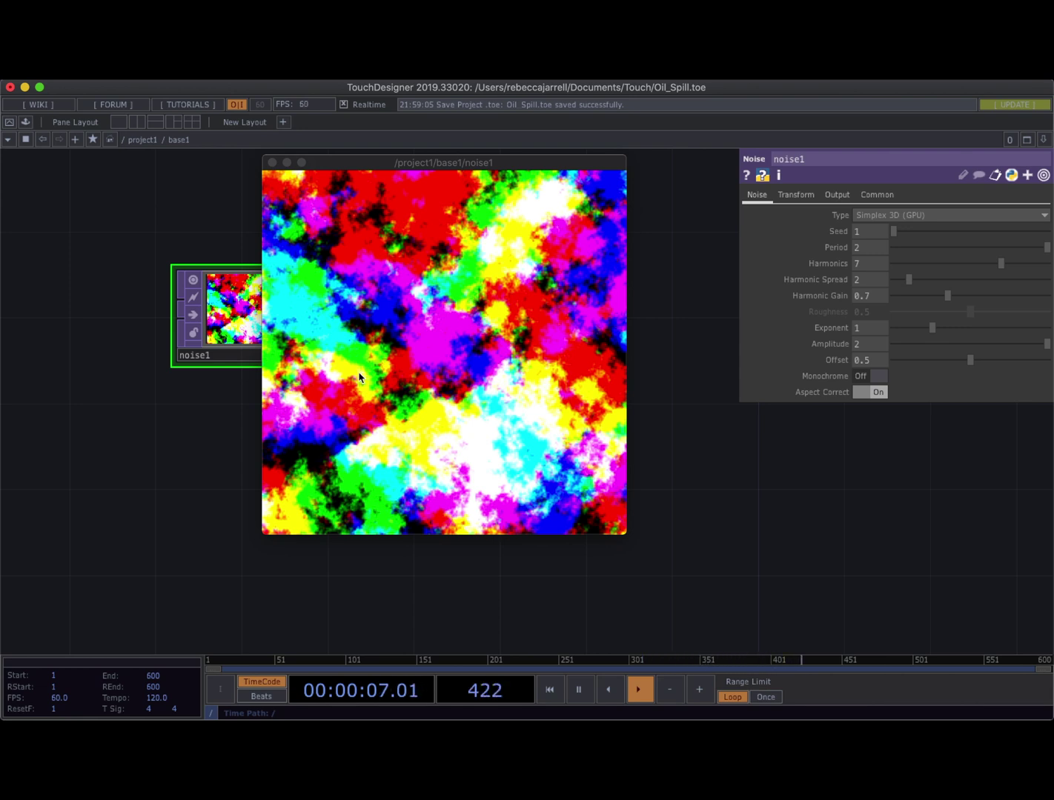
Check noise1's Transform parameters and recentre the node in the network view
{"action": "left_click", "coordinate": [794, 197]}
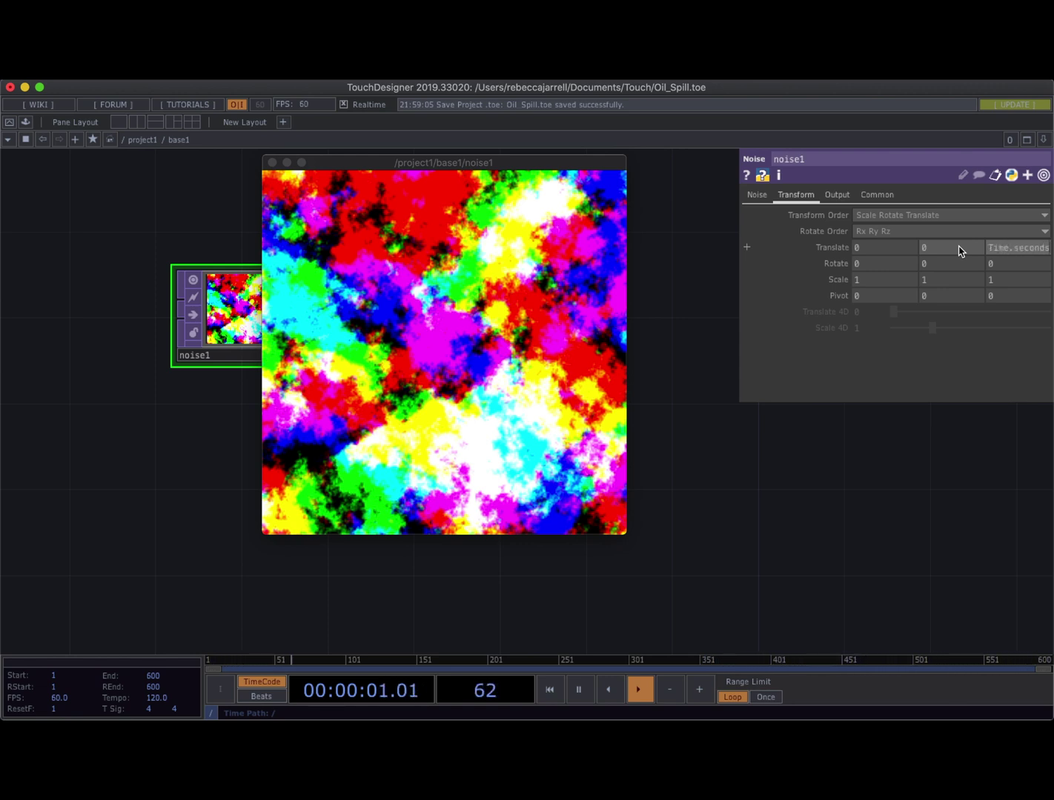
{"action": "key", "text": "h"}
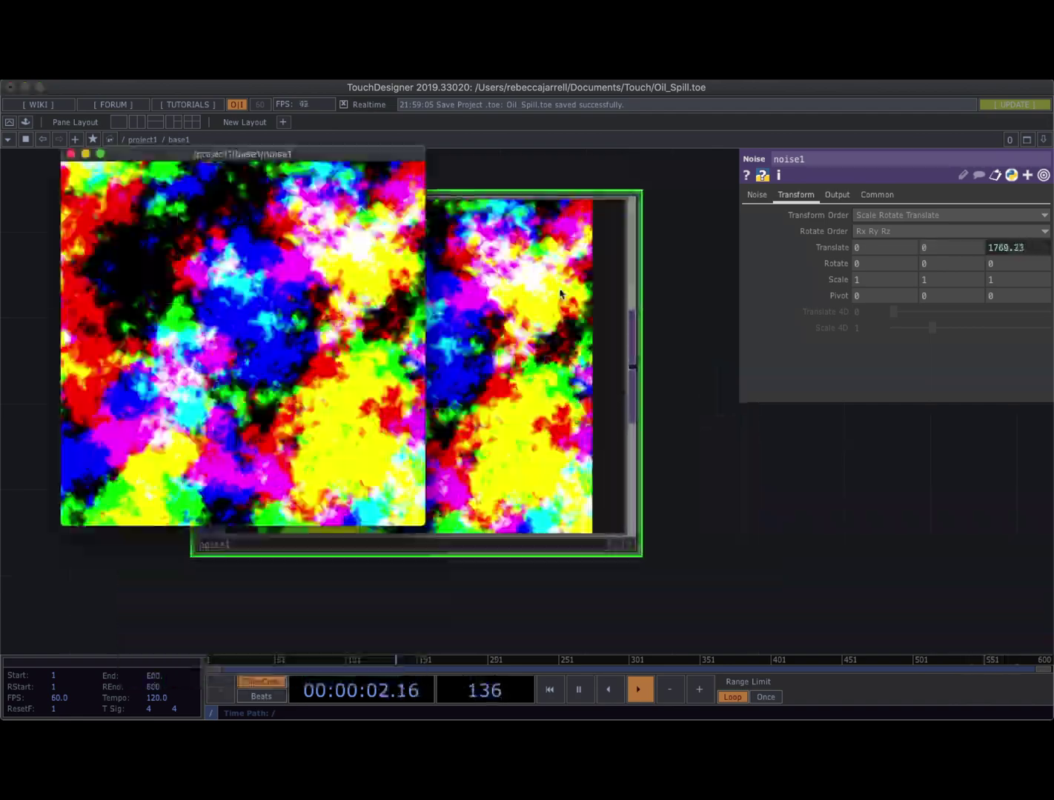
{"action": "left_click_drag", "start_coordinate": [689, 352], "coordinate": [722, 397]}
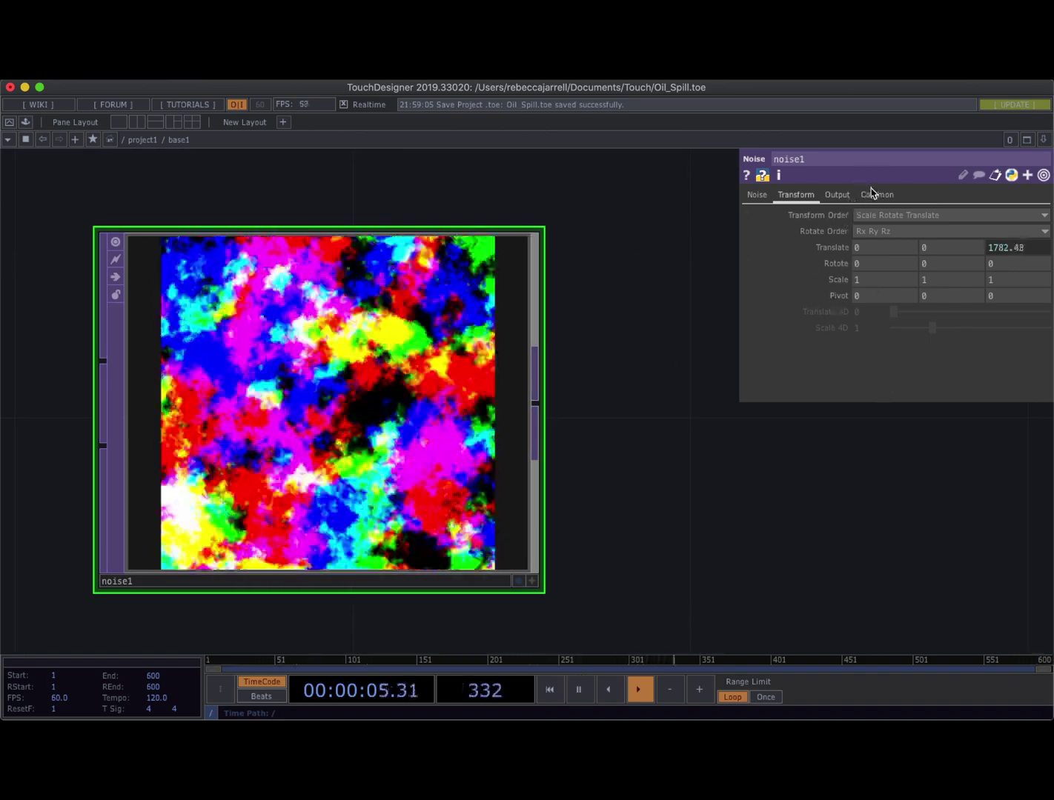
Set noise1's Common-page resolution to 1024 × 1024
{"action": "left_click", "coordinate": [876, 195]}
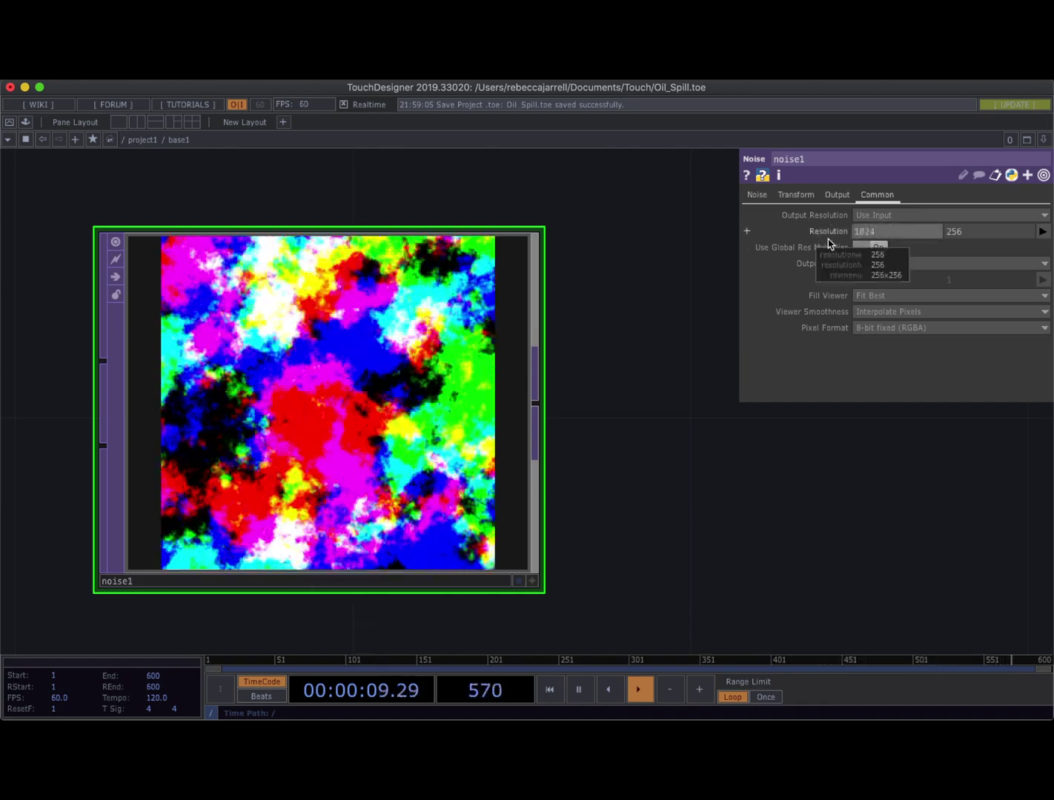
{"action": "left_click", "coordinate": [896, 231]}
{"action": "type", "text": "1024"}
{"action": "left_click", "coordinate": [969, 233]}
{"action": "type", "text": "1024"}
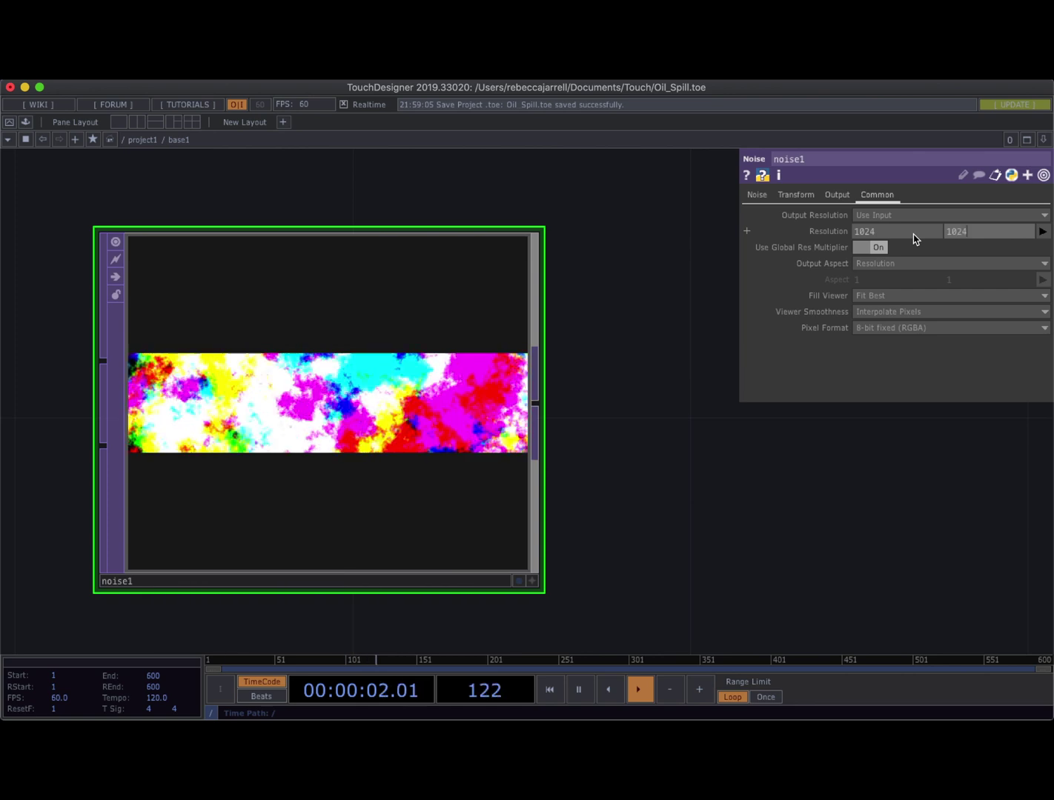
{"action": "key", "text": "Return"}
{"action": "scroll", "coordinate": [321, 475], "scroll_direction": "down", "scroll_amount": 3}
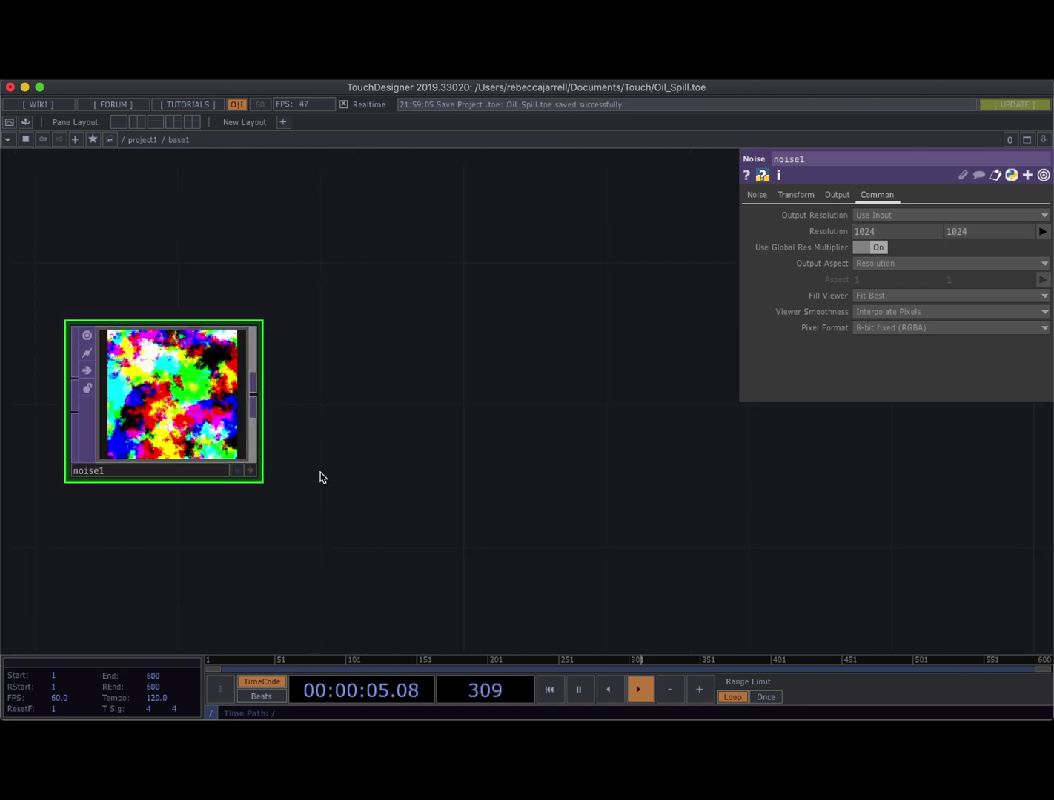
{"action": "right_click", "coordinate": [253, 399]}
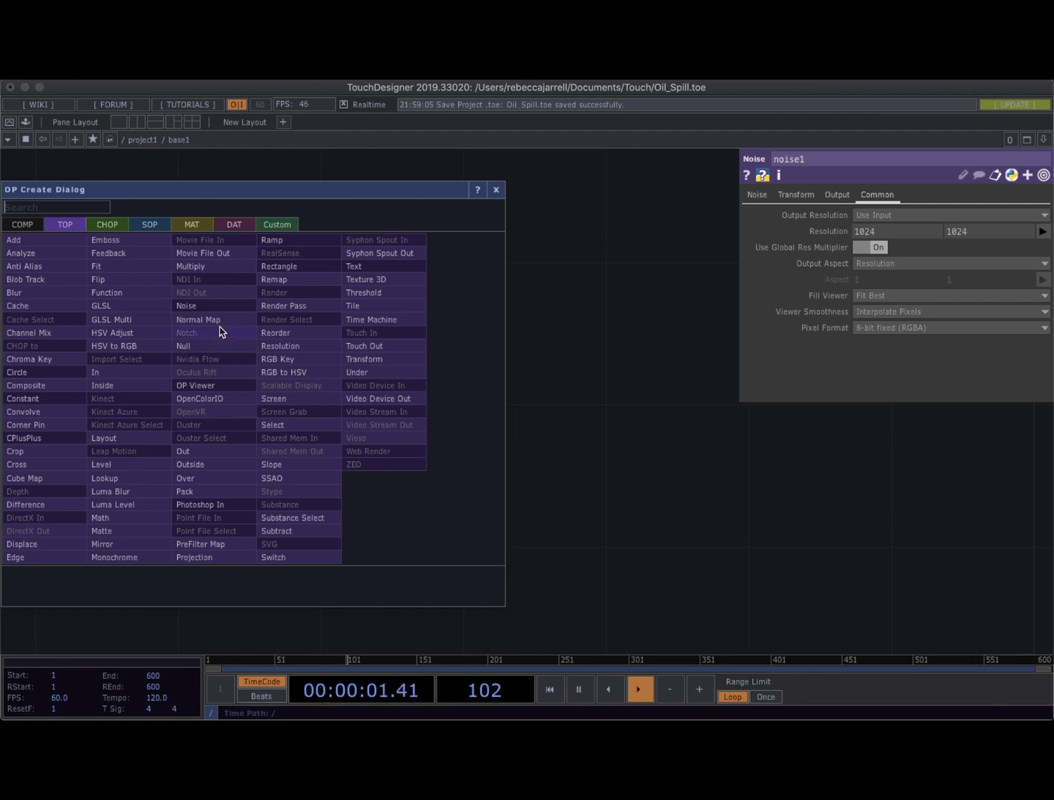
Add transform1 after noise1 with Translate Y driven by an absTime.seconds expression
{"action": "left_click", "coordinate": [363, 360]}
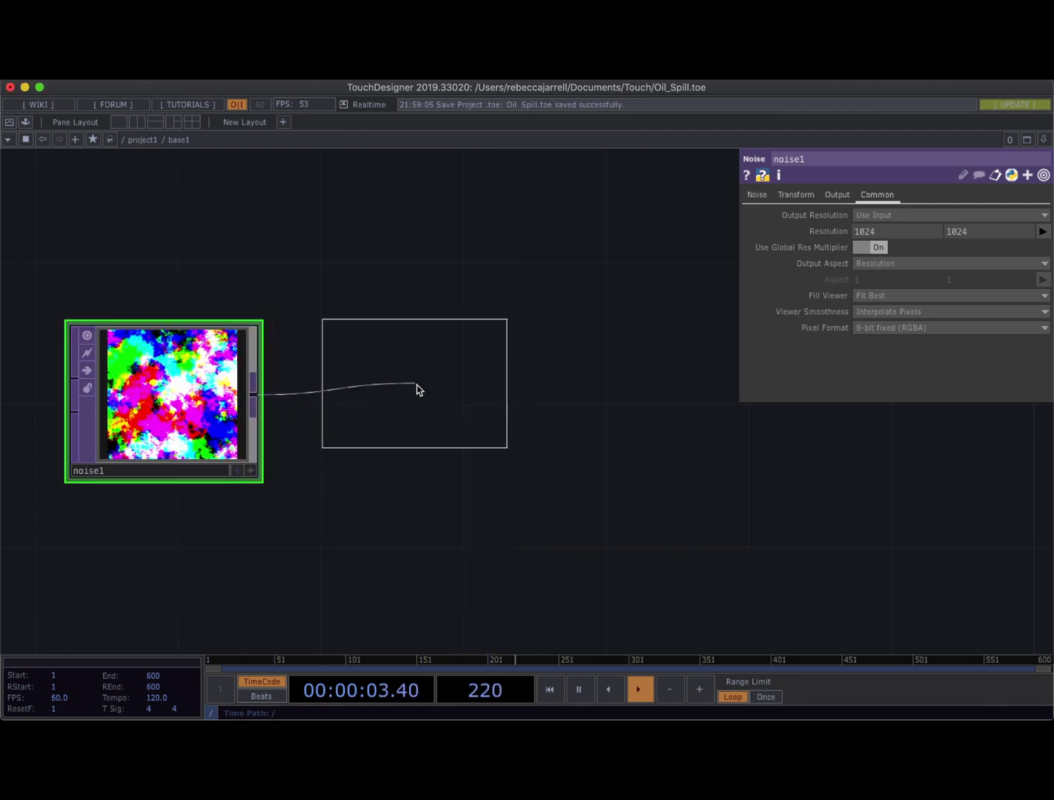
{"action": "left_click", "coordinate": [427, 406]}
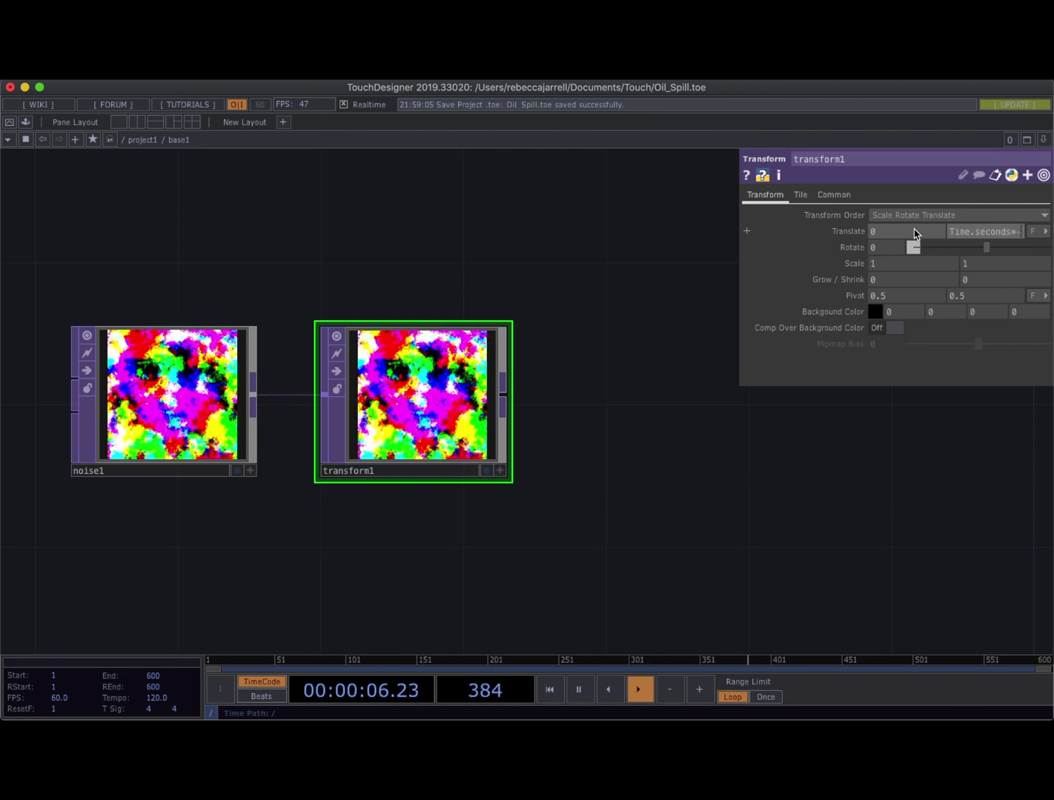
{"action": "key", "text": "Return"}
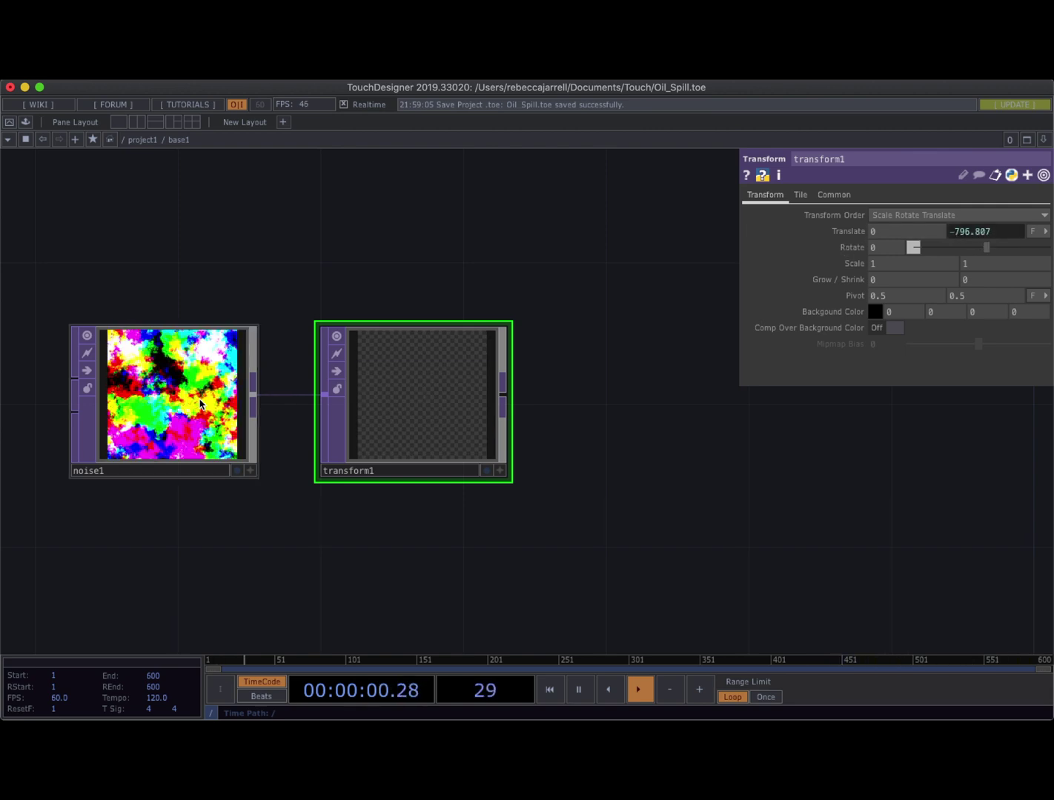
{"action": "scroll", "coordinate": [592, 375], "scroll_direction": "up", "scroll_amount": 2}
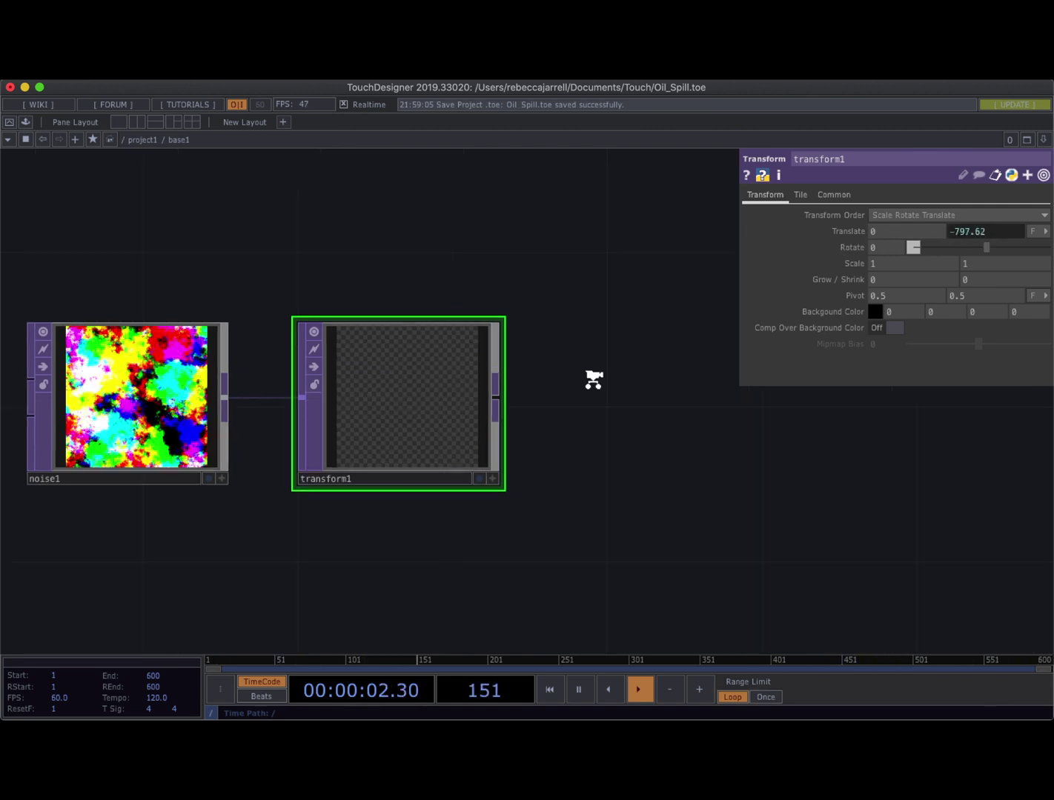
{"action": "left_click_drag", "start_coordinate": [588, 464], "coordinate": [717, 445]}
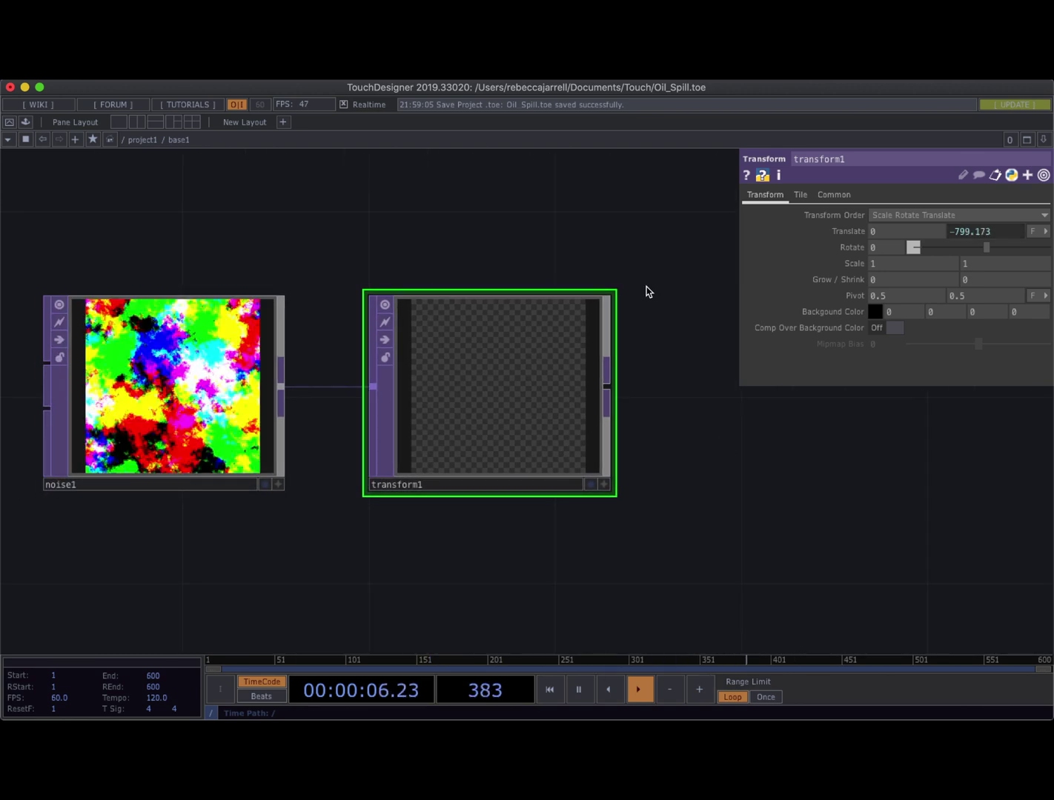
On transform1's Tile page, try the Mirror, Hold and Zero extend modes
{"action": "left_click", "coordinate": [804, 196]}
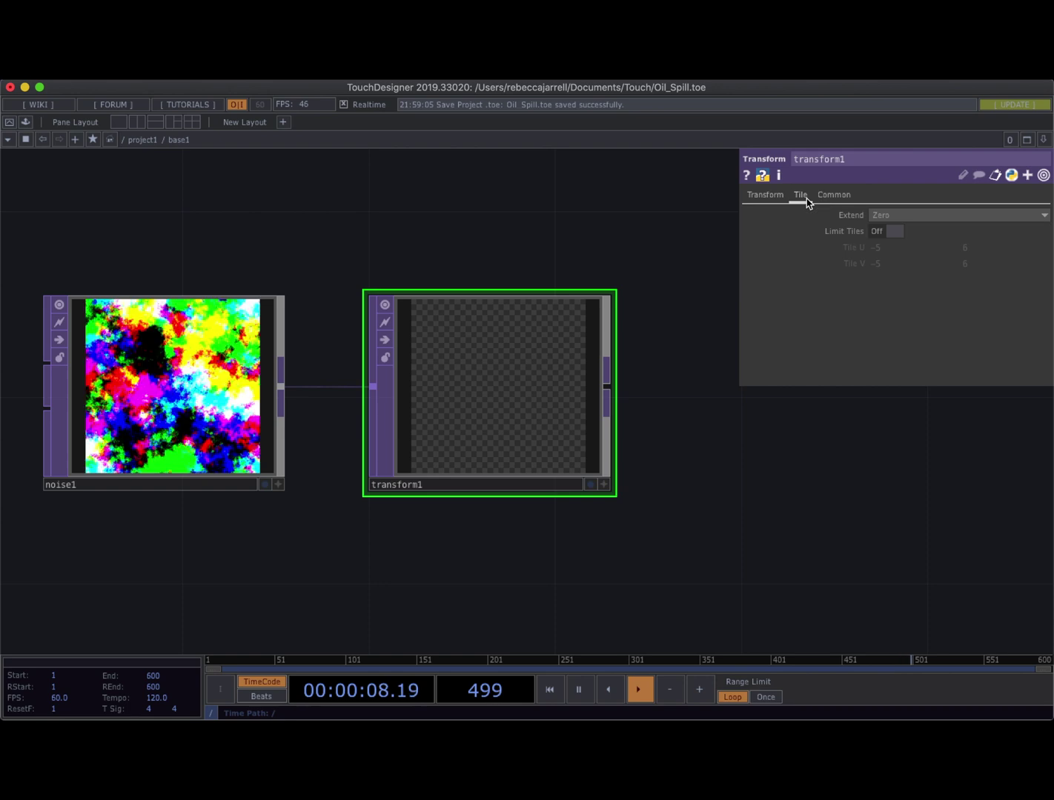
{"action": "left_click", "coordinate": [889, 217]}
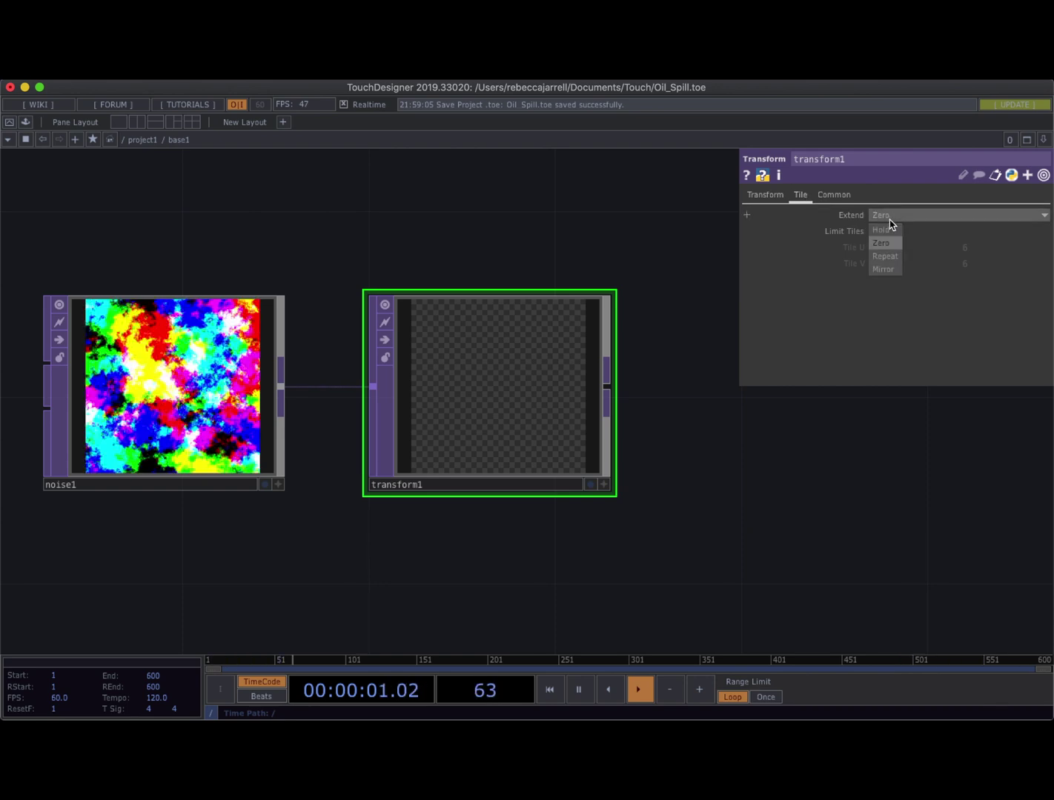
{"action": "left_click", "coordinate": [888, 269]}
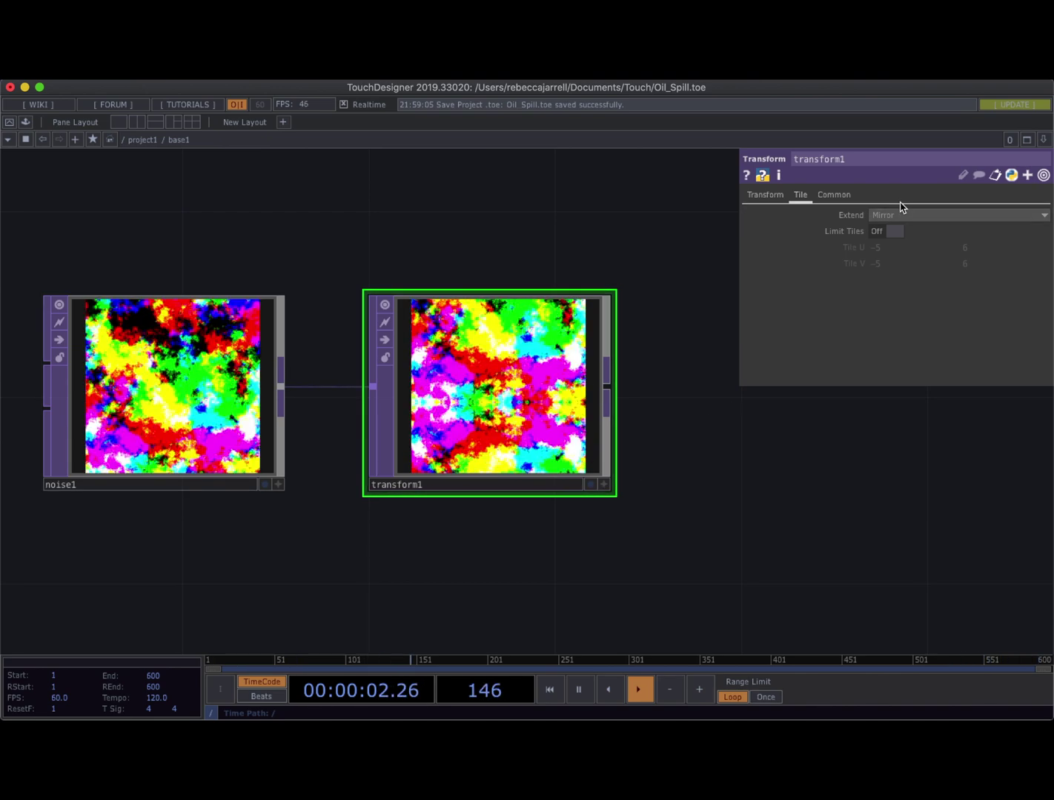
{"action": "left_click", "coordinate": [899, 215]}
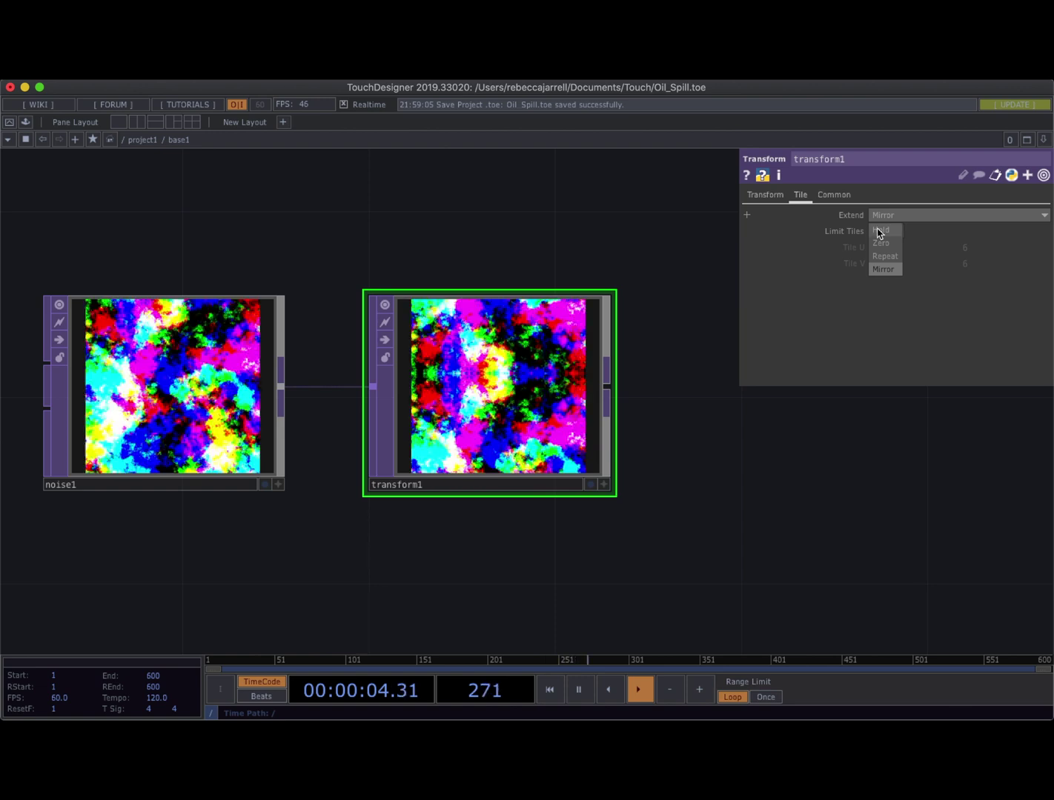
{"action": "left_click", "coordinate": [892, 231]}
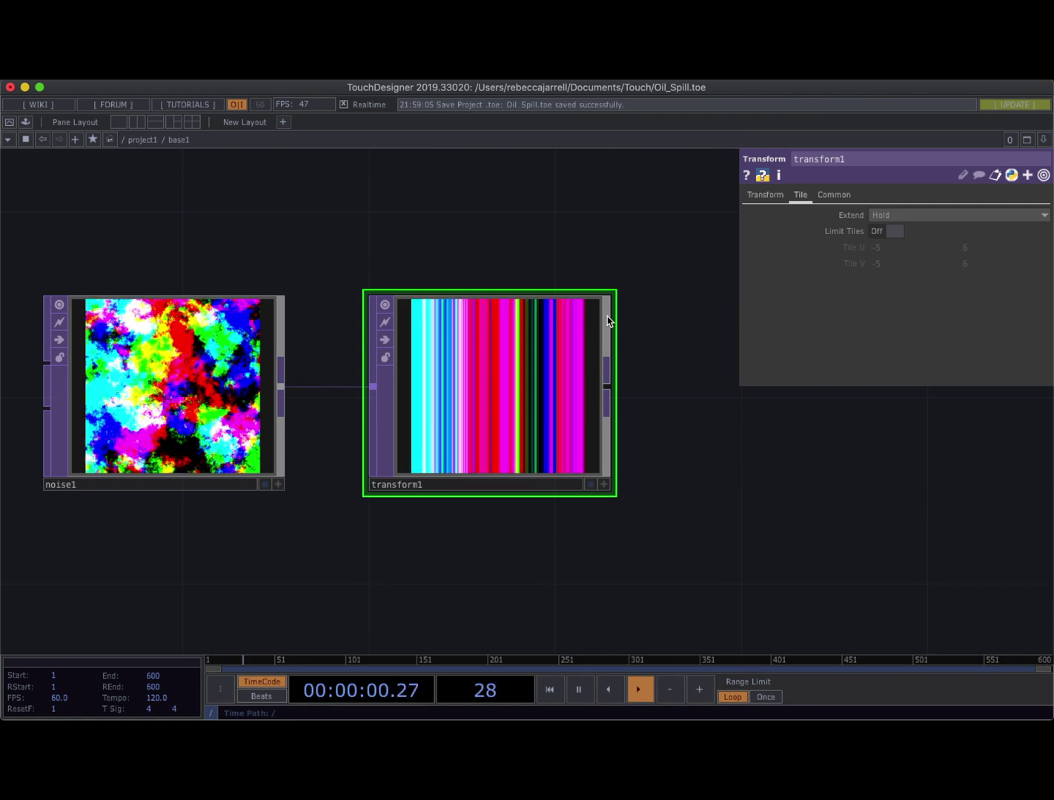
{"action": "left_click", "coordinate": [880, 215]}
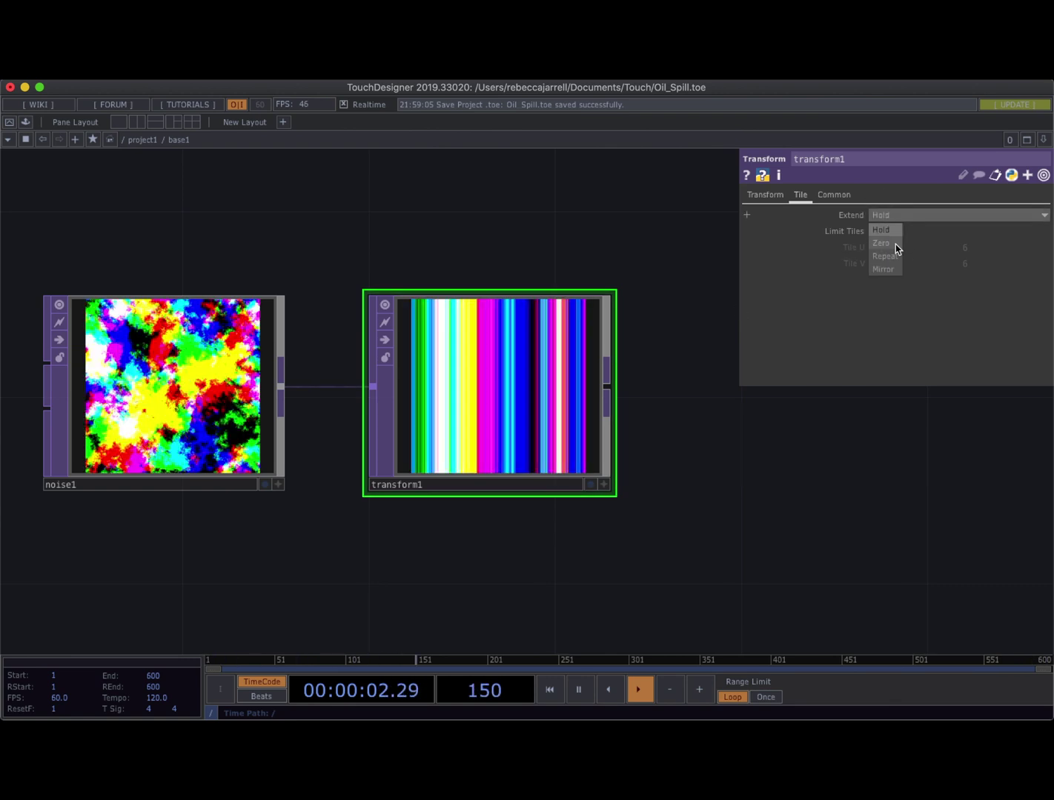
{"action": "left_click", "coordinate": [882, 242]}
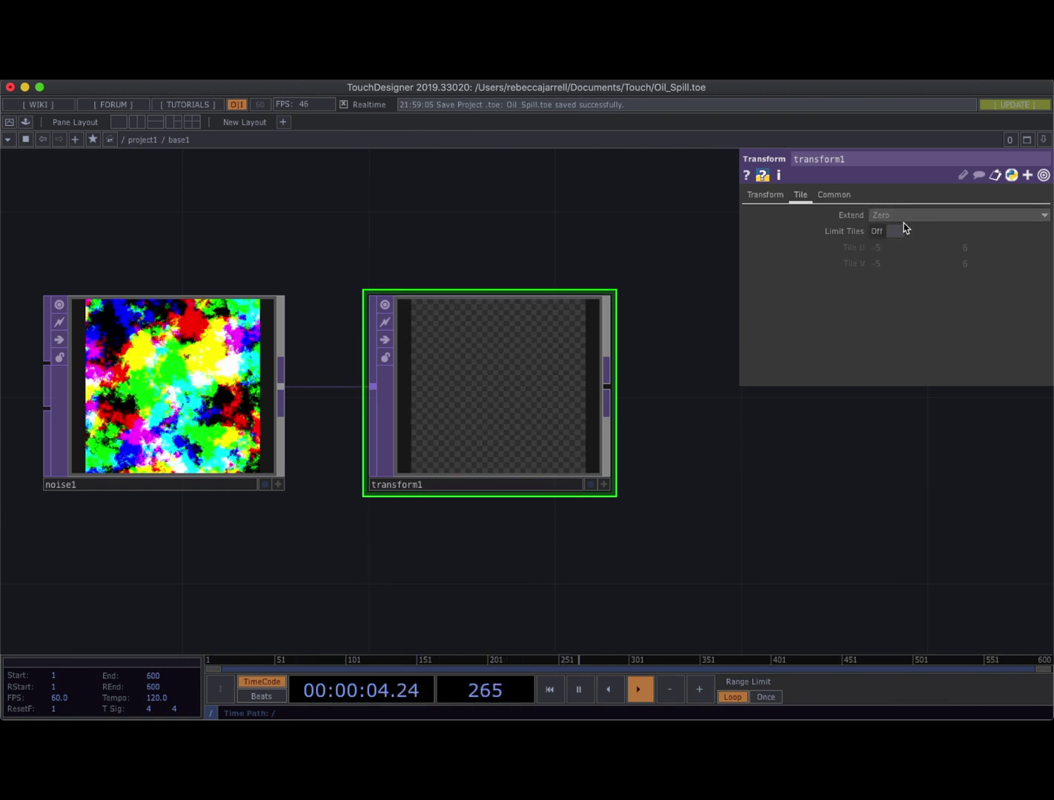
Try Repeat, then settle on Mirror extend and reframe noise1 and transform1
{"action": "left_click", "coordinate": [904, 219]}
{"action": "left_click", "coordinate": [893, 256]}
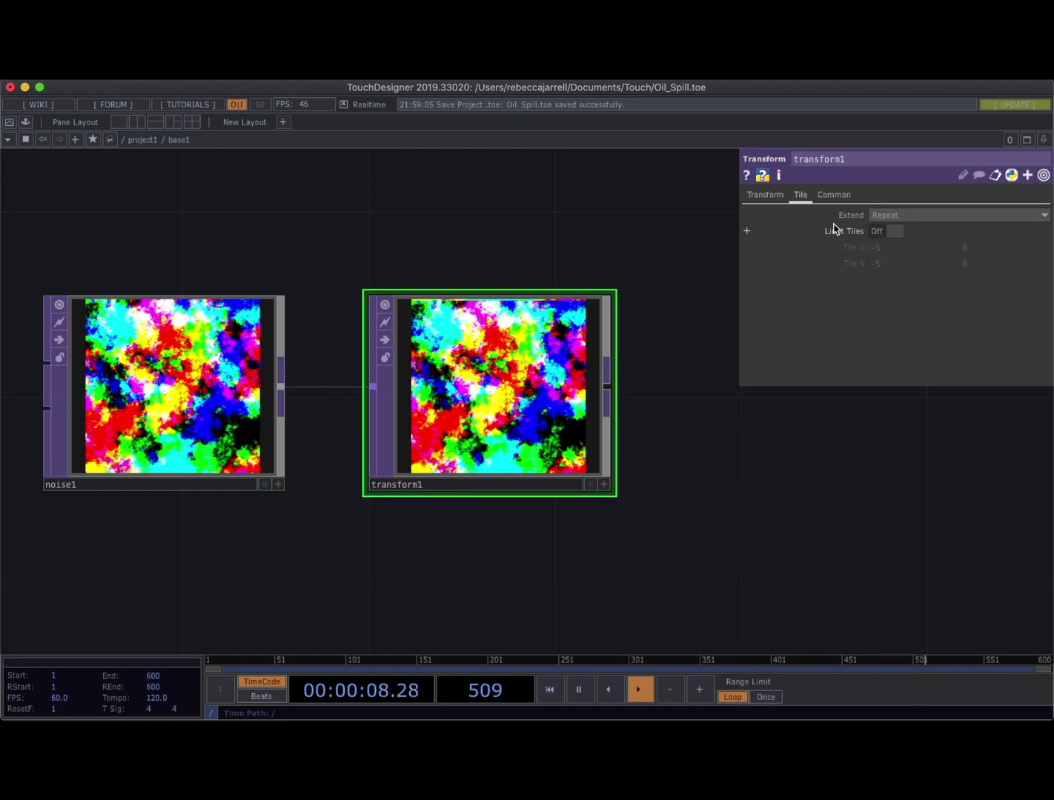
{"action": "left_click", "coordinate": [894, 214]}
{"action": "left_click", "coordinate": [887, 270]}
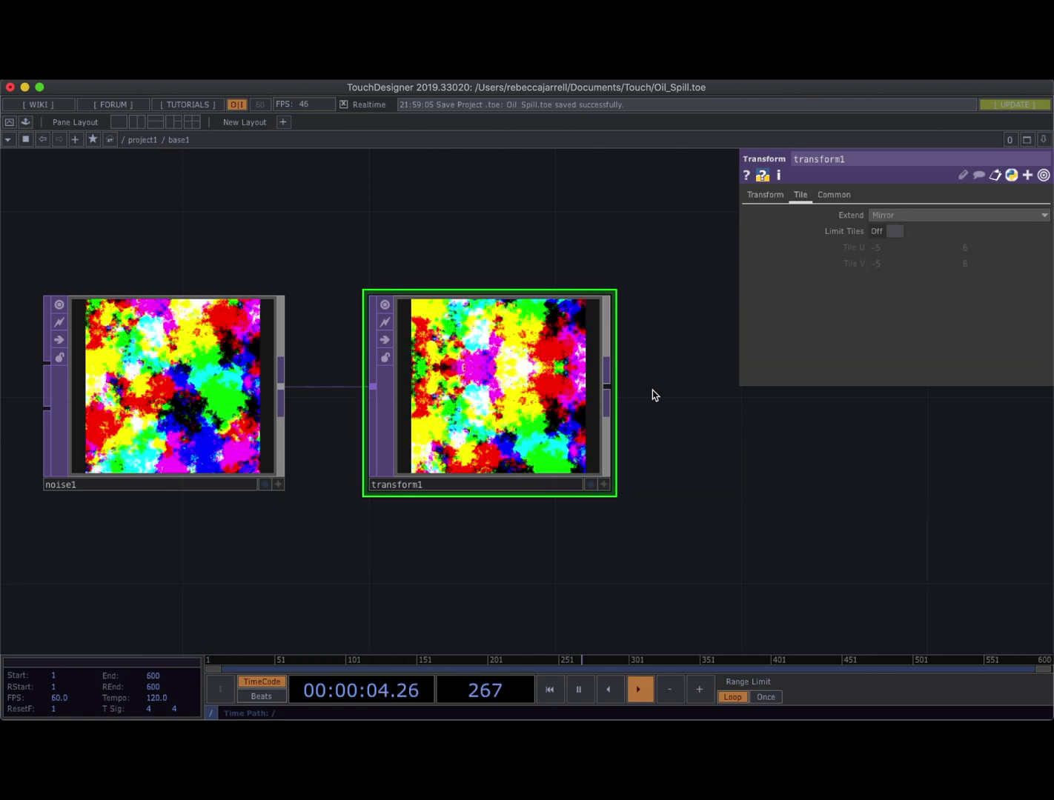
{"action": "left_click_drag", "start_coordinate": [703, 439], "coordinate": [601, 448]}
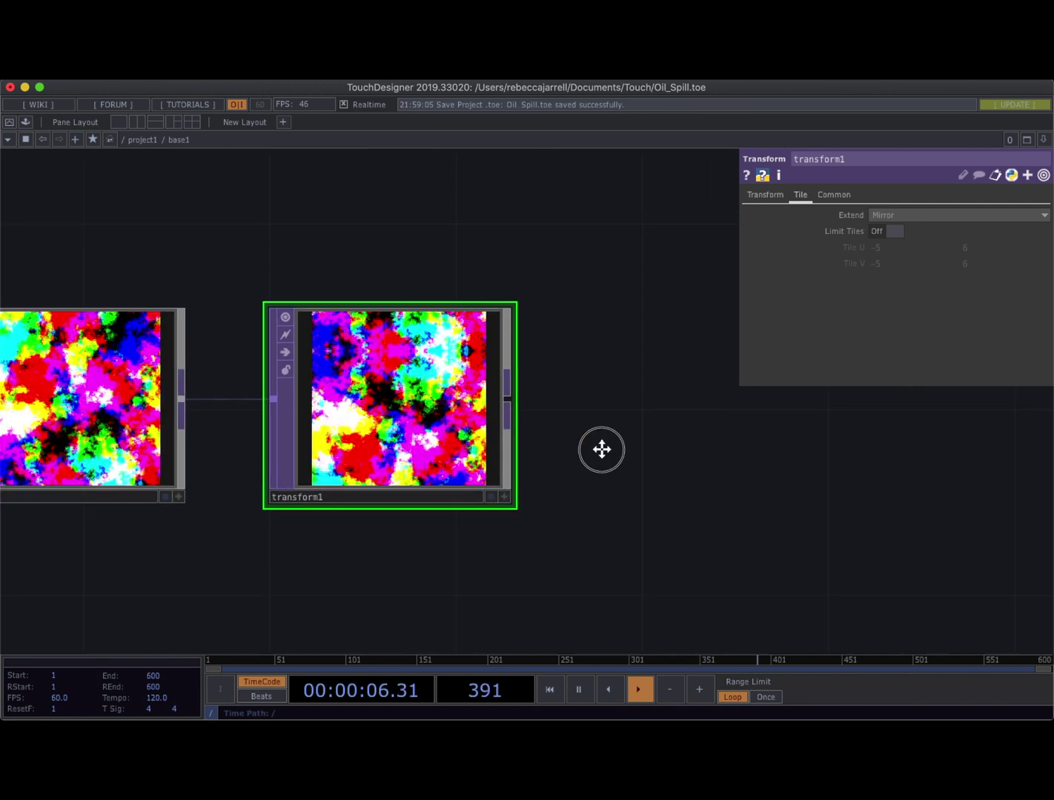
{"action": "scroll", "coordinate": [654, 454], "scroll_direction": "down", "scroll_amount": 5}
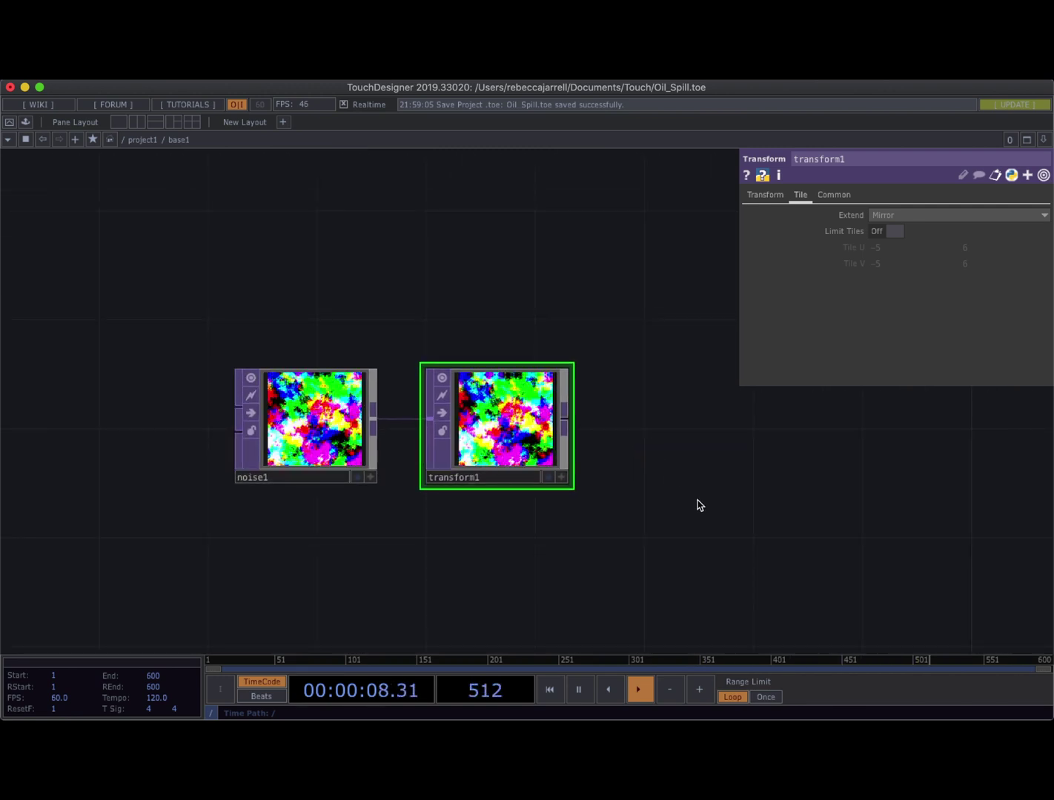
{"action": "left_click_drag", "start_coordinate": [697, 504], "coordinate": [546, 511]}
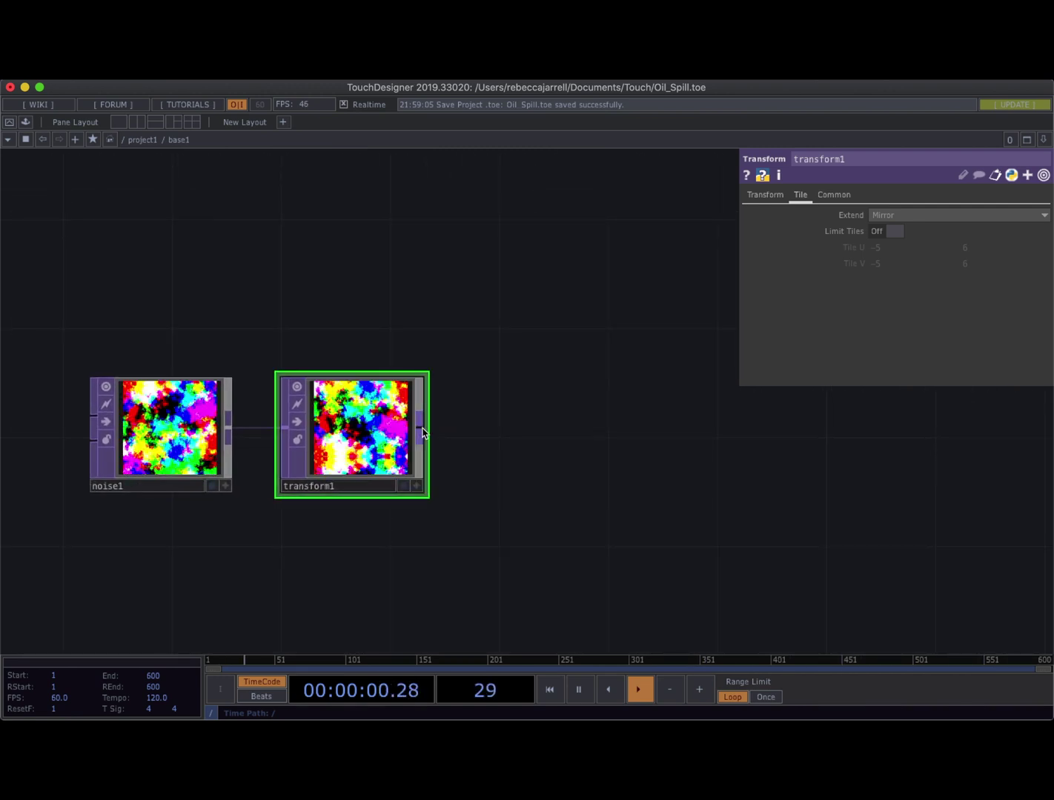
{"action": "right_click", "coordinate": [423, 433]}
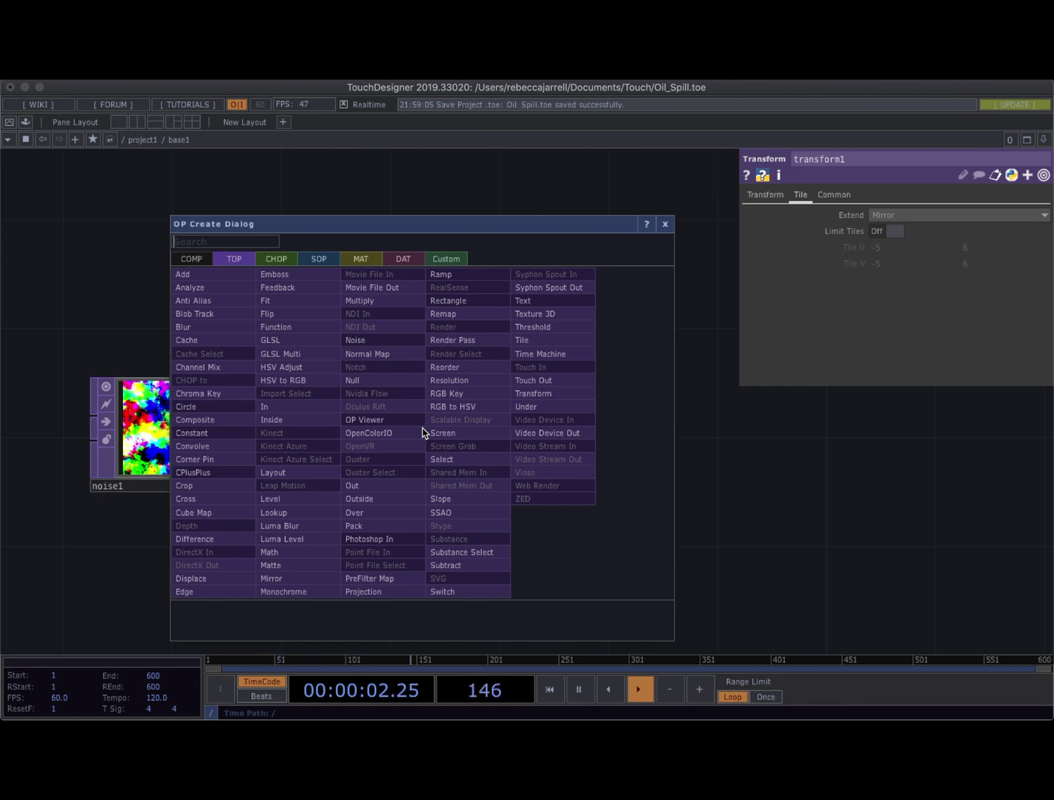
Add feedback1 wired after transform1 from the 'fee' search and centre it in view
{"action": "type", "text": "fee"}
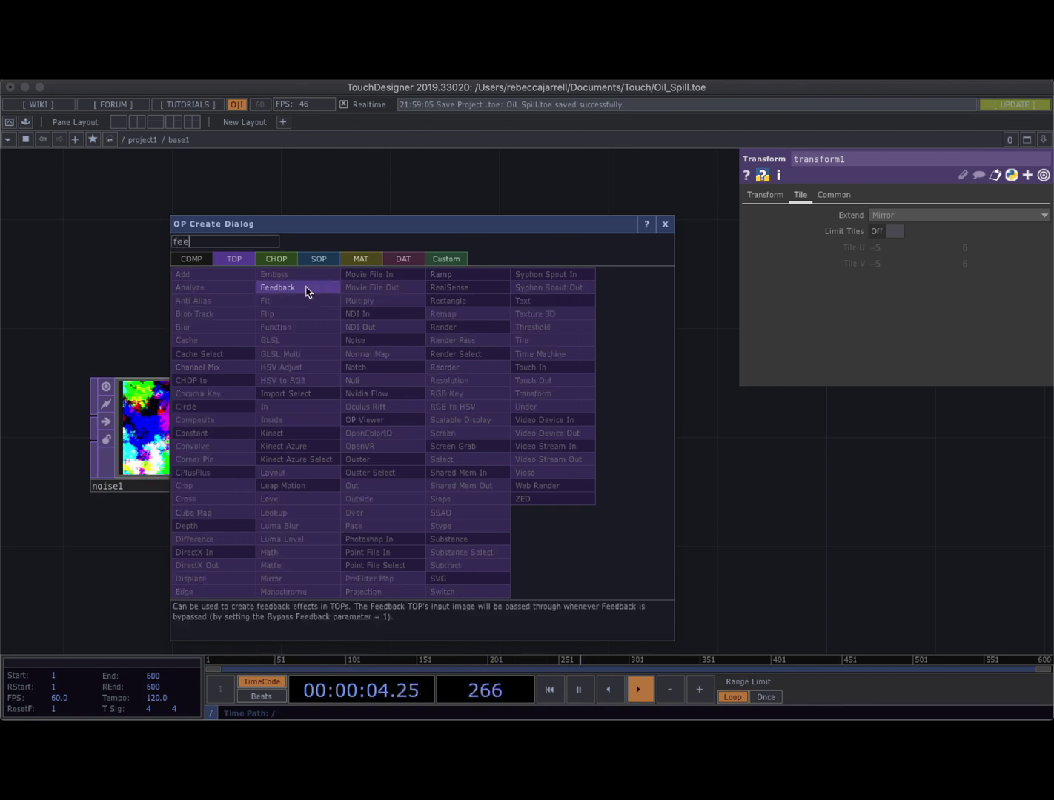
{"action": "left_click", "coordinate": [306, 289]}
{"action": "left_click", "coordinate": [610, 376]}
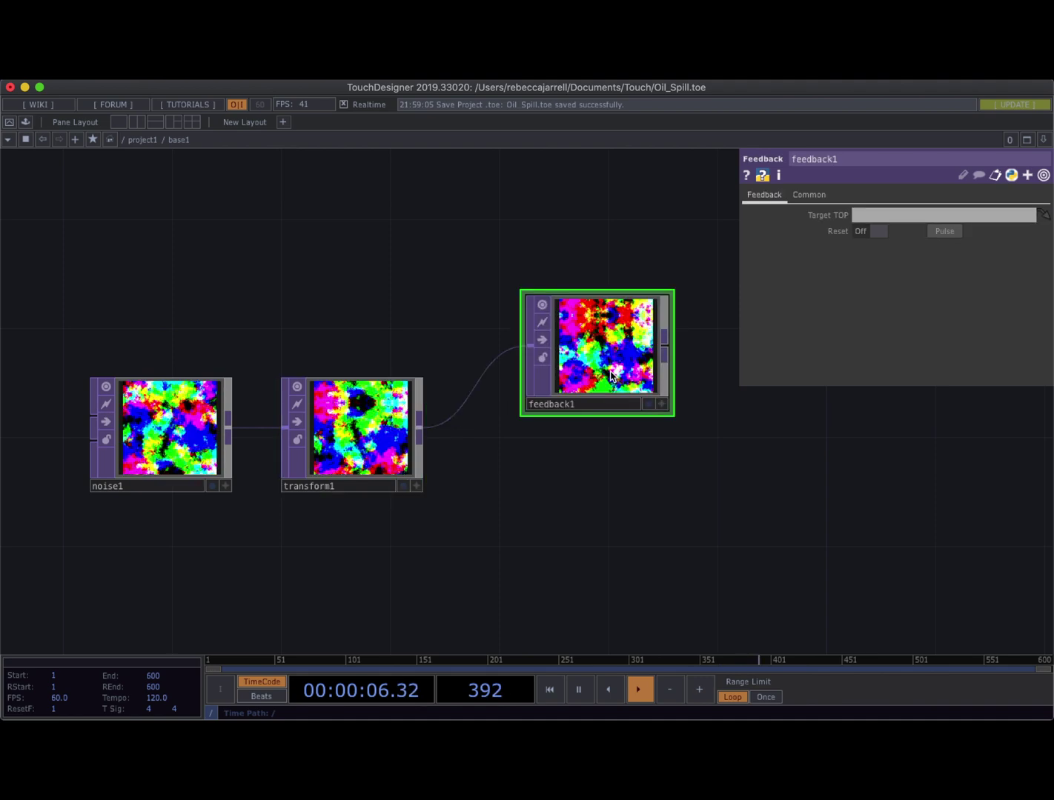
{"action": "left_click_drag", "start_coordinate": [650, 524], "coordinate": [374, 552]}
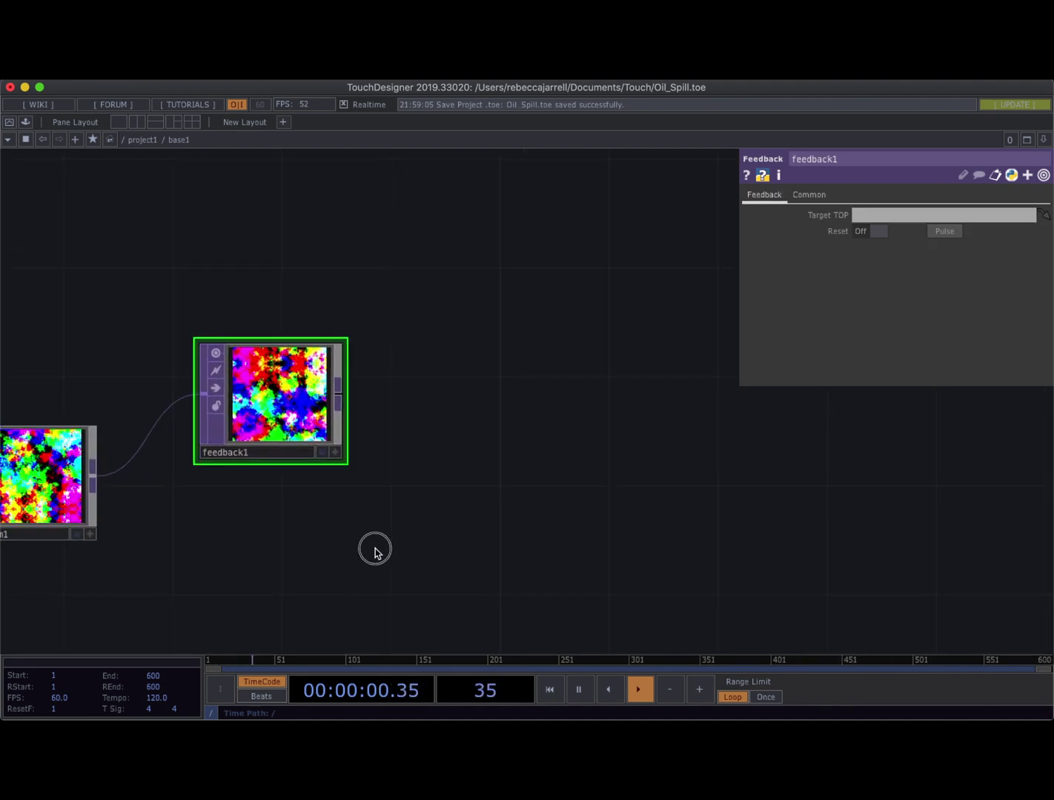
{"action": "right_click", "coordinate": [335, 395]}
Add transform2 wired after feedback1 from the 'tra' search
{"action": "type", "text": "tr"}
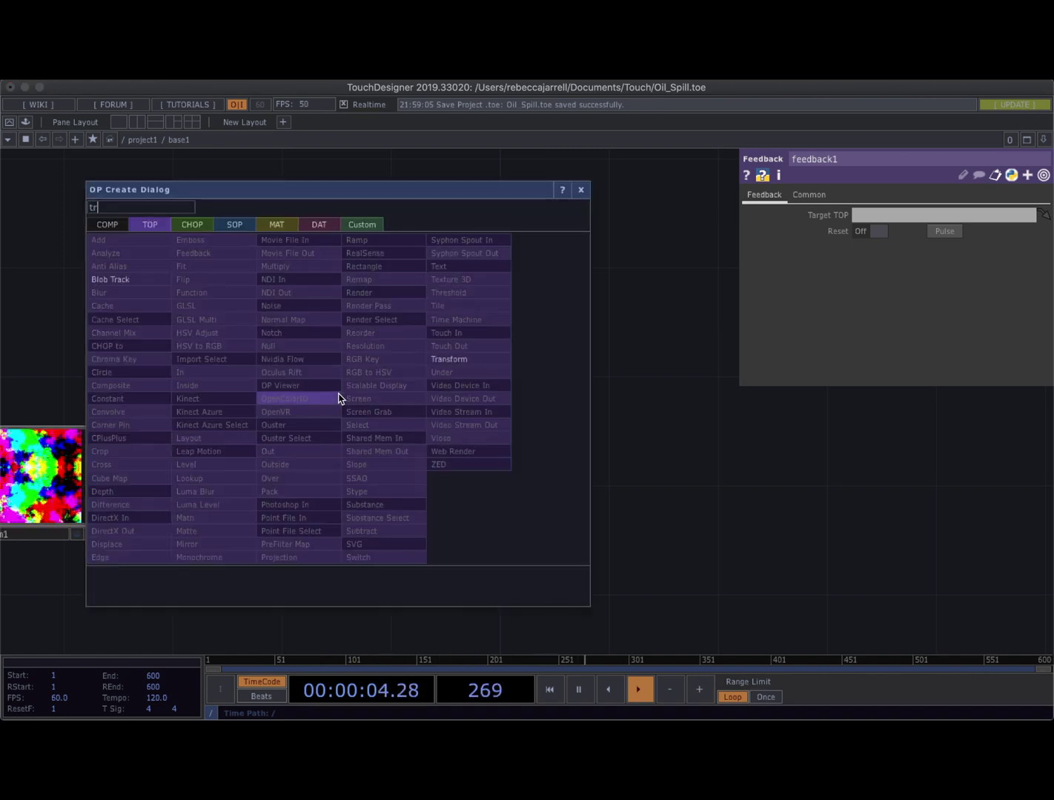
{"action": "type", "text": "an"}
{"action": "left_click", "coordinate": [443, 359]}
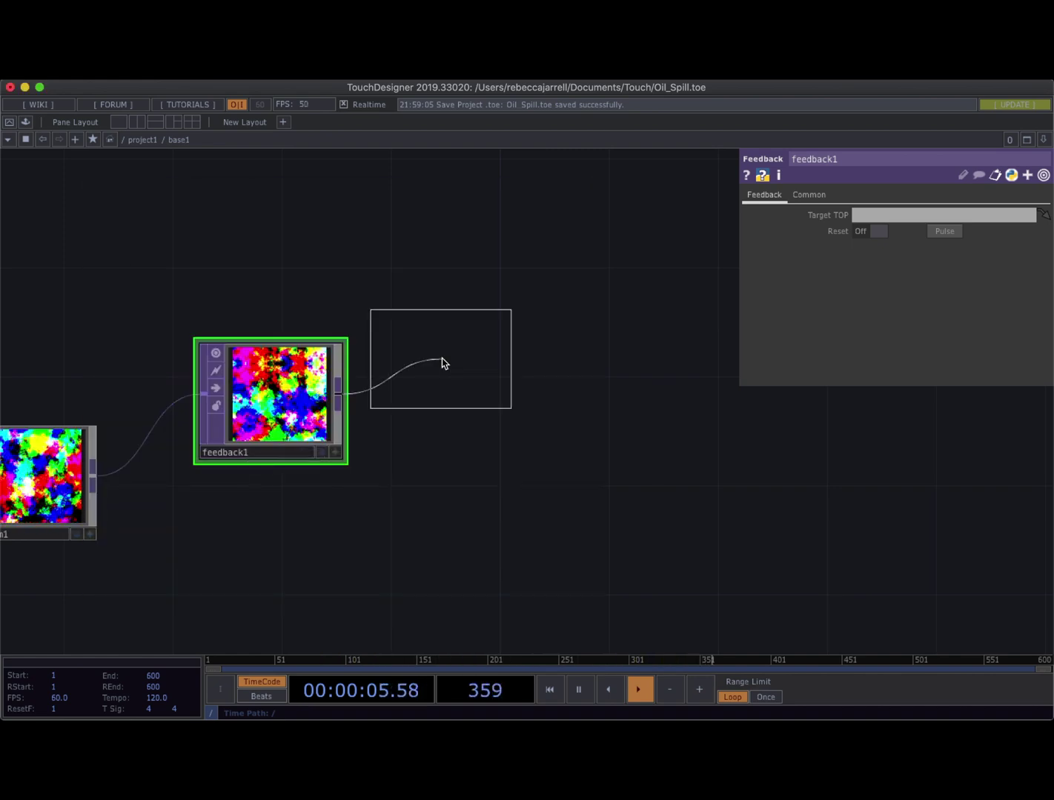
{"action": "left_click", "coordinate": [471, 401]}
{"action": "scroll", "coordinate": [553, 515], "scroll_direction": "right", "scroll_amount": 5}
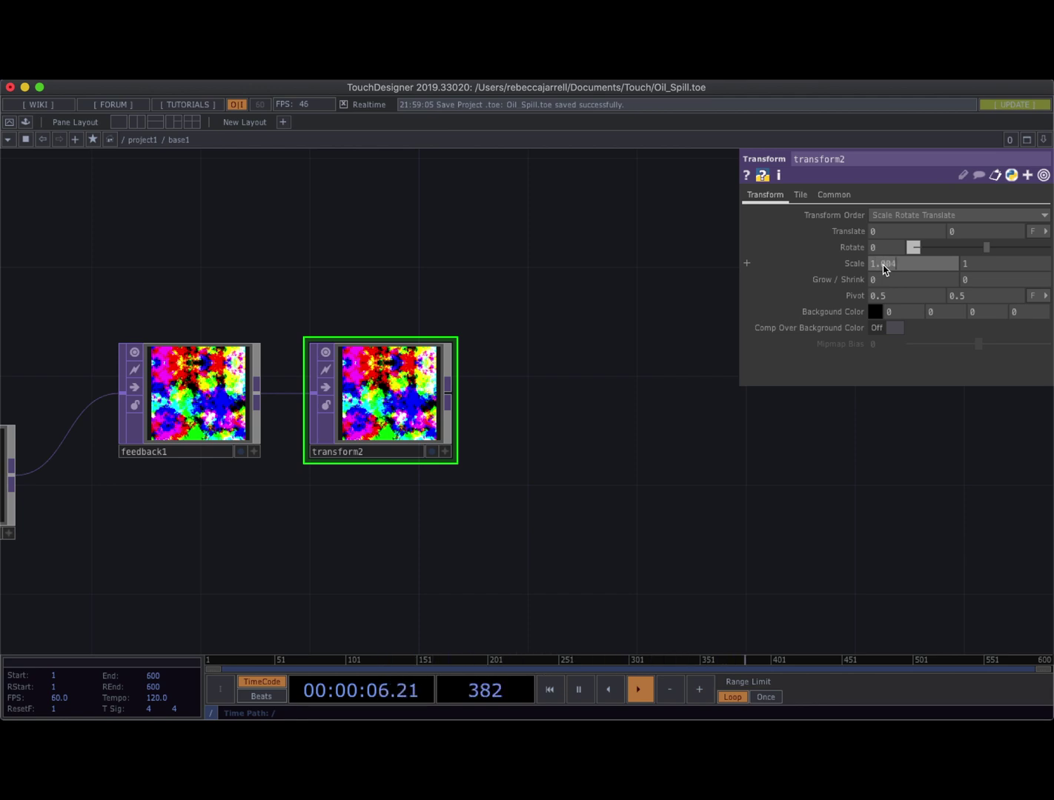
Give transform2 scale 1.004 × 1.007 and pivot 0.5, 0, then return to project1
{"action": "key", "text": "Tab"}
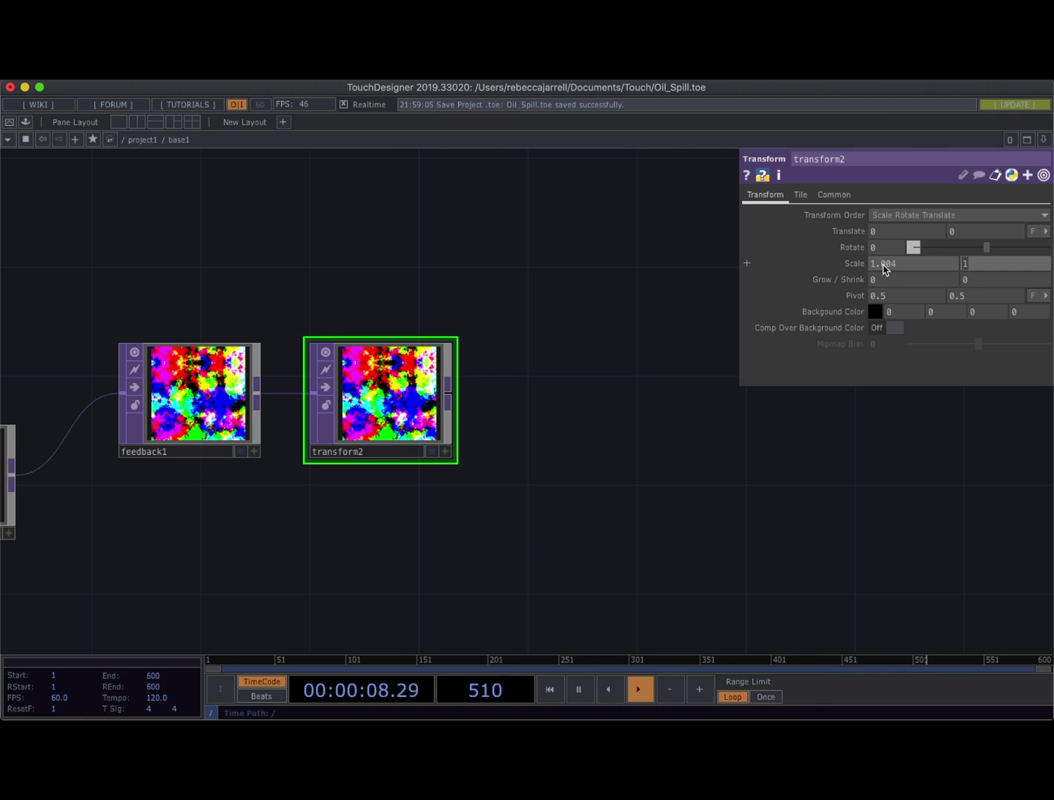
{"action": "type", "text": ".007"}
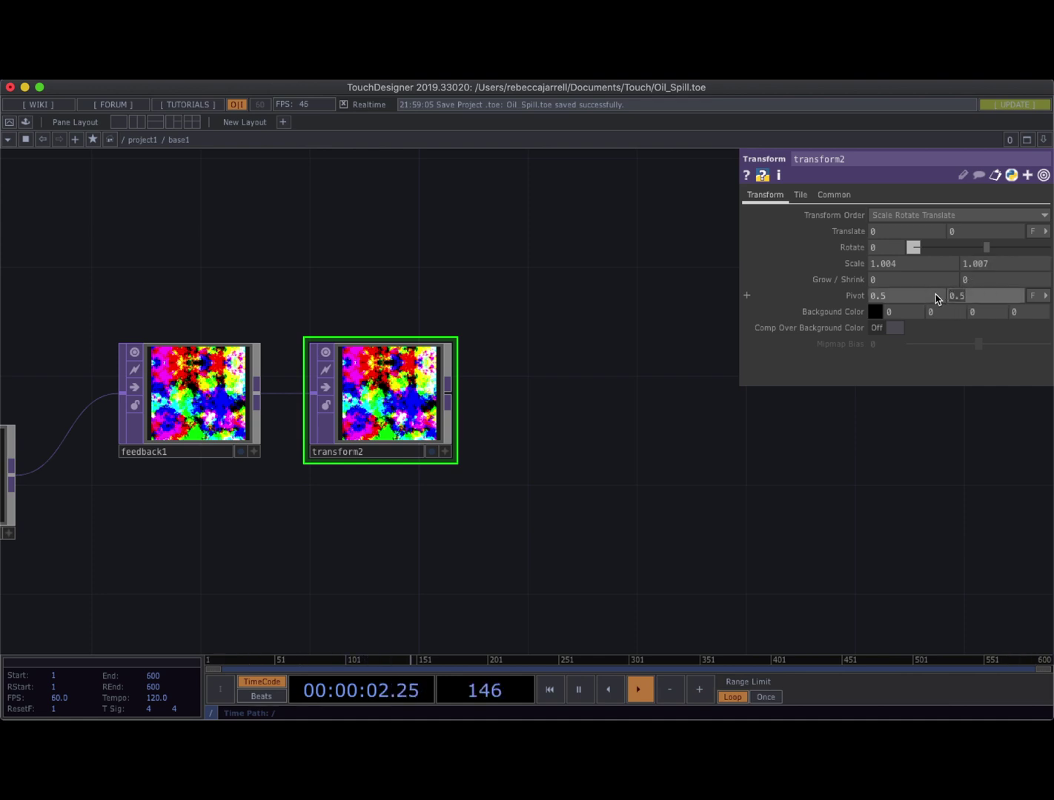
{"action": "key", "text": "BackSpace"}
{"action": "key", "text": "BackSpace"}
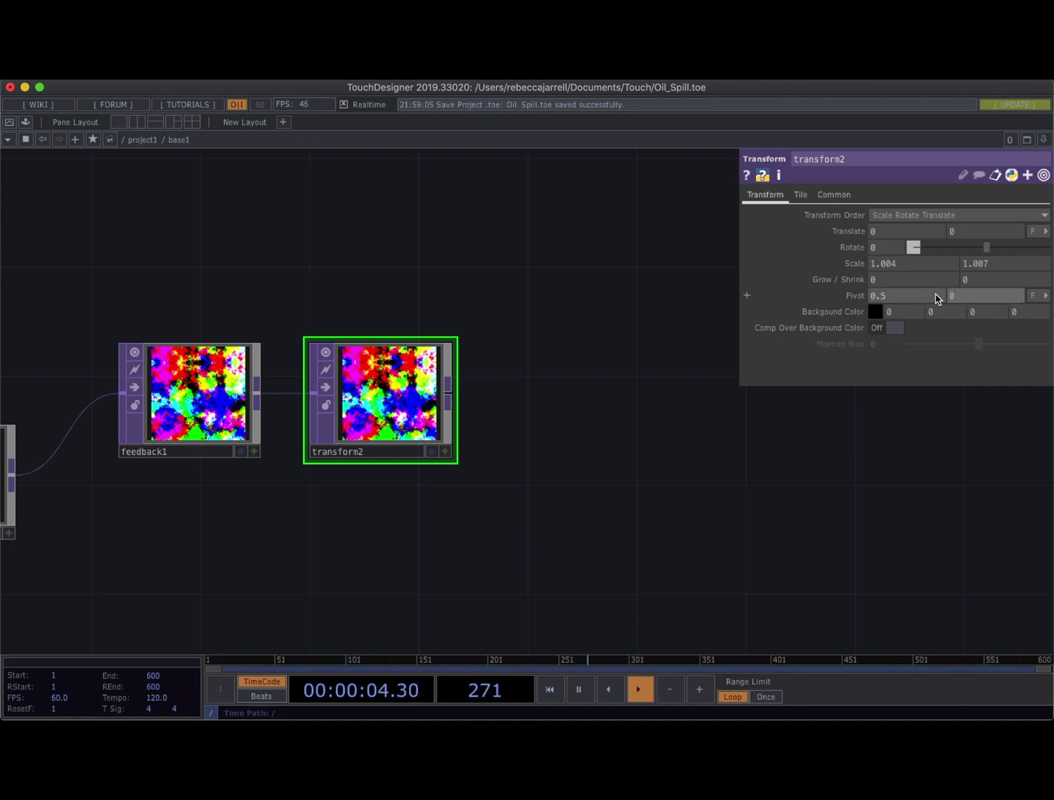
{"action": "scroll", "coordinate": [697, 367], "scroll_direction": "down", "scroll_amount": 10}
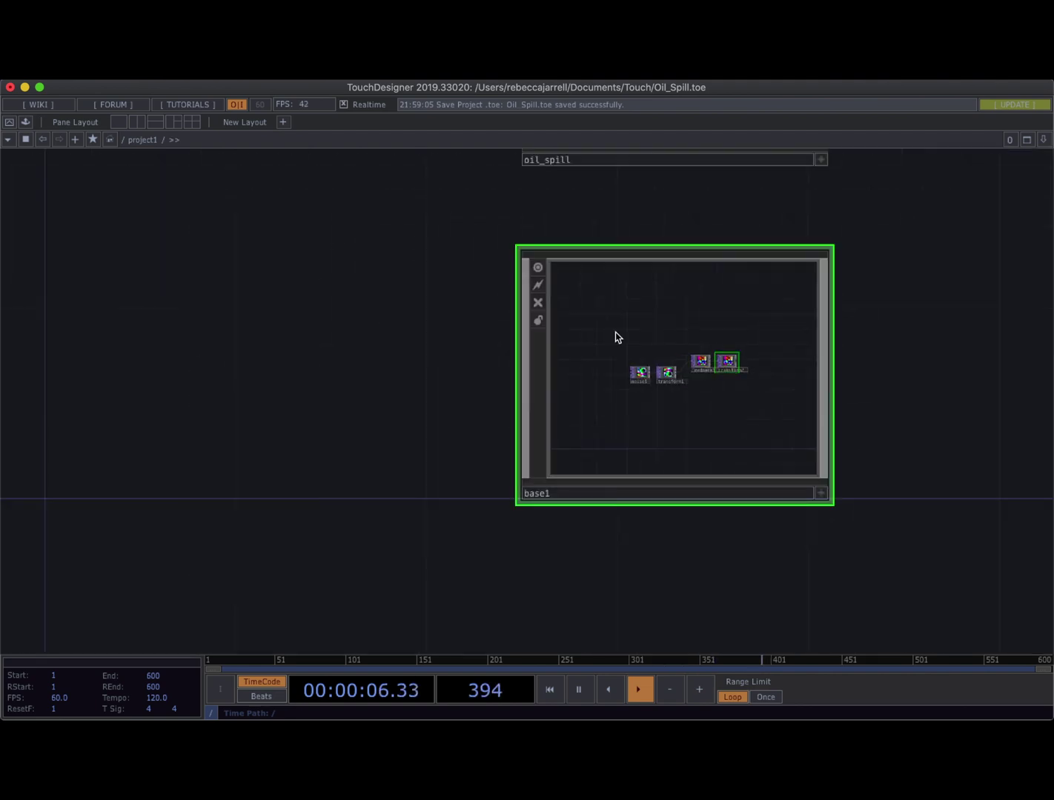
Turn on the oil_spill viewer and open its output in a floating View window
{"action": "scroll", "coordinate": [398, 356], "scroll_direction": "up", "scroll_amount": 10}
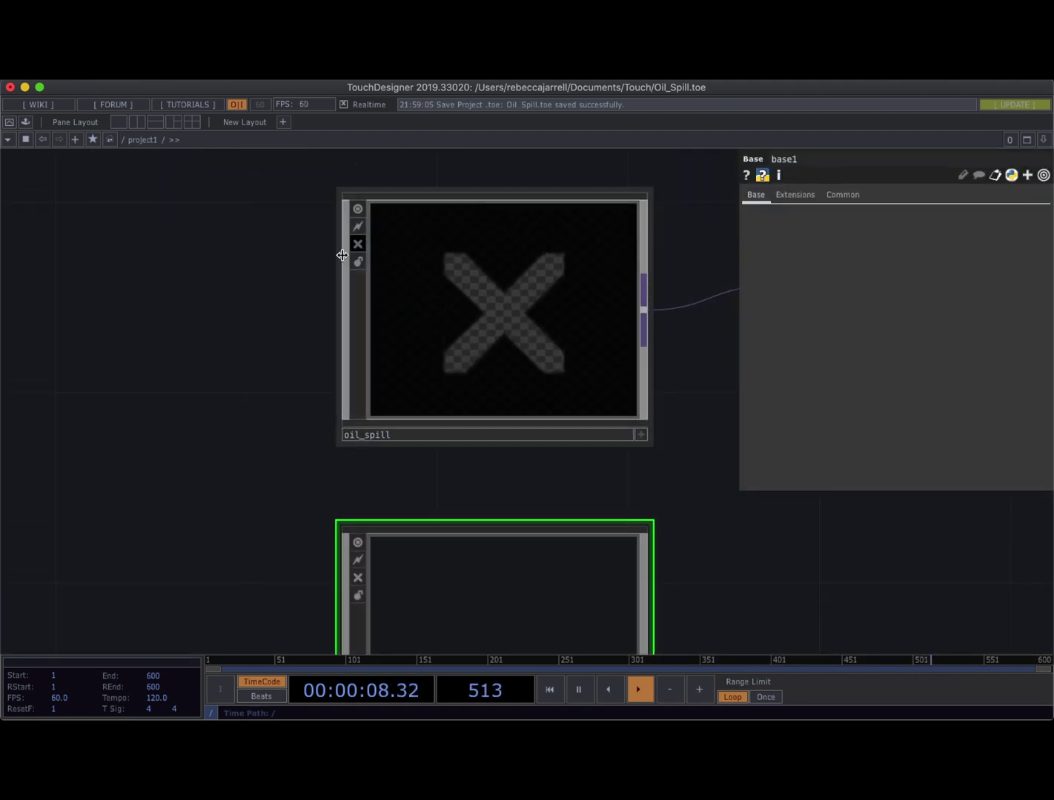
{"action": "left_click", "coordinate": [357, 245]}
{"action": "scroll", "coordinate": [291, 374], "scroll_direction": "up", "scroll_amount": 5}
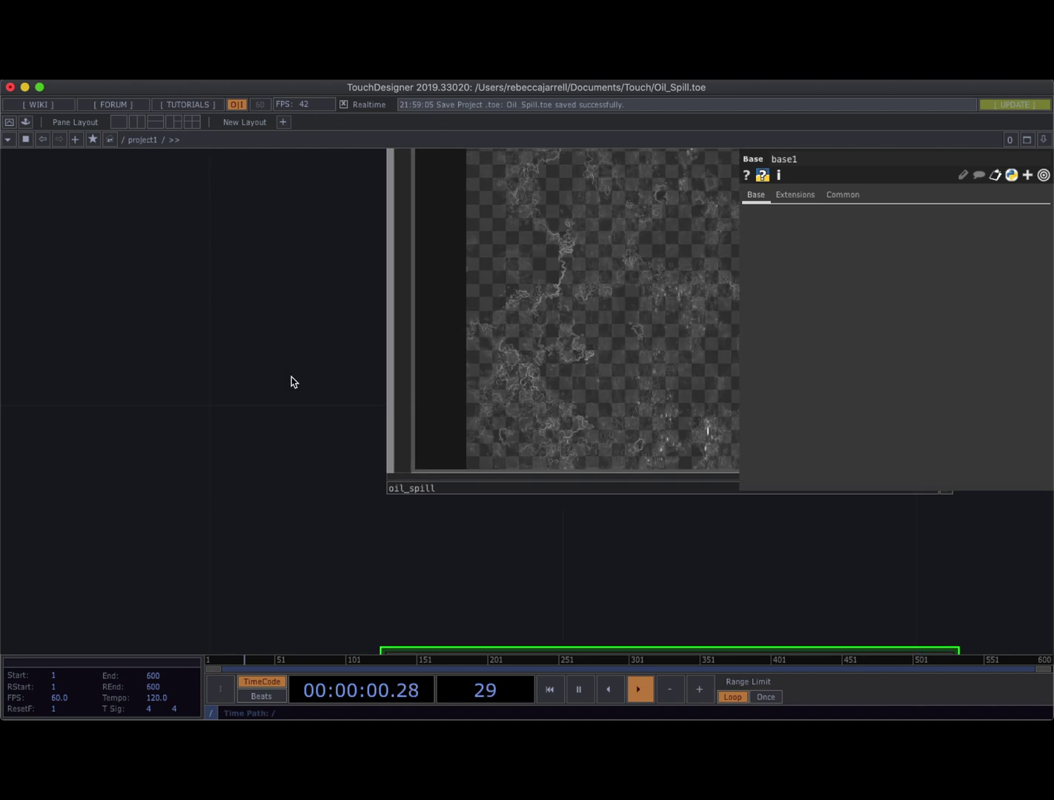
{"action": "left_click_drag", "start_coordinate": [277, 279], "coordinate": [97, 363]}
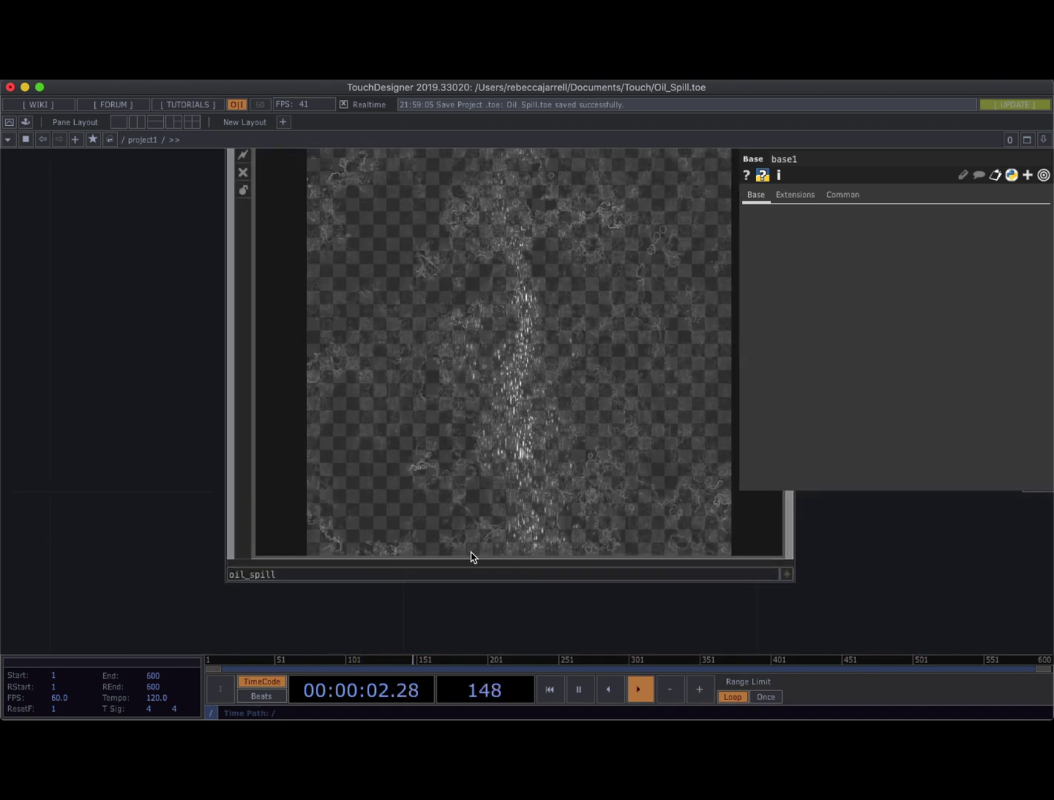
{"action": "right_click", "coordinate": [467, 404]}
{"action": "left_click", "coordinate": [486, 367]}
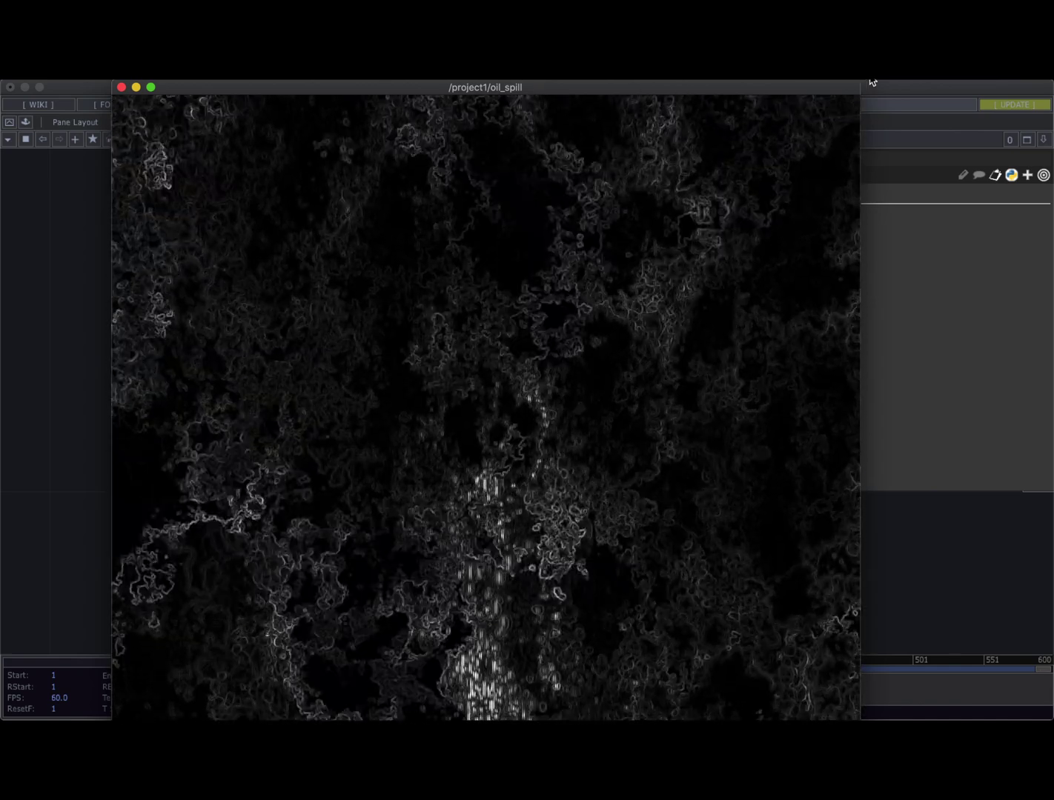
Resize the floating oil_spill preview to full height, then close it
{"action": "left_click_drag", "start_coordinate": [856, 86], "coordinate": [778, 219]}
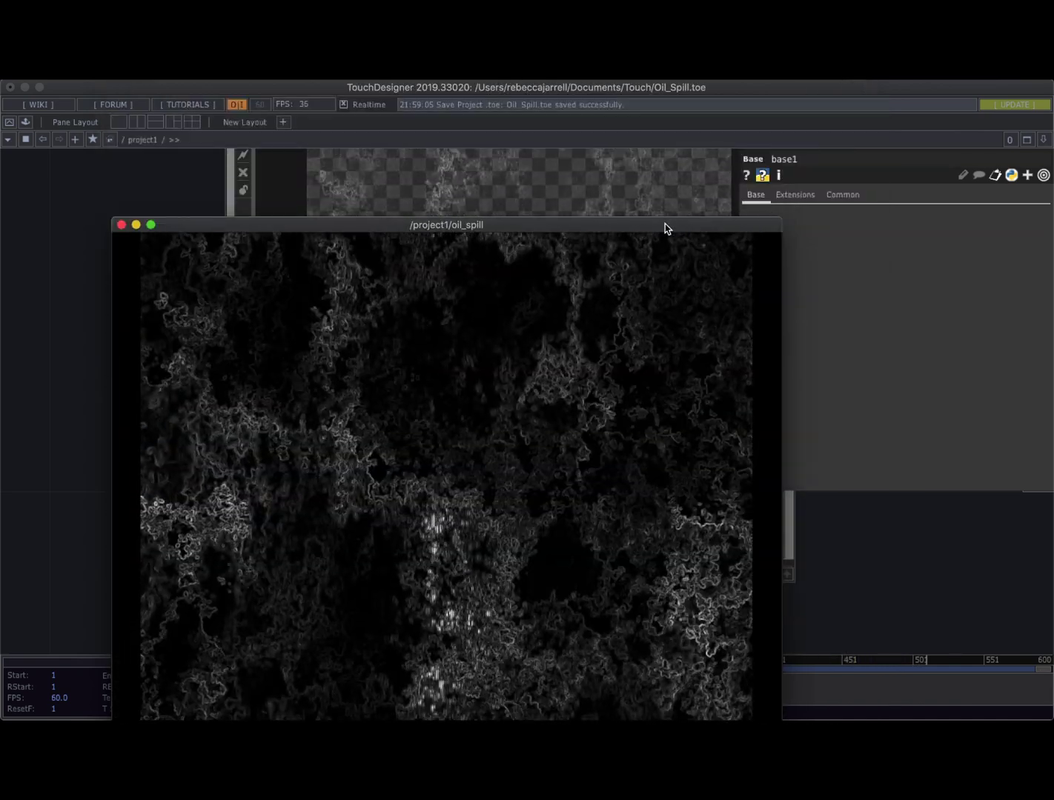
{"action": "double_click", "coordinate": [665, 225]}
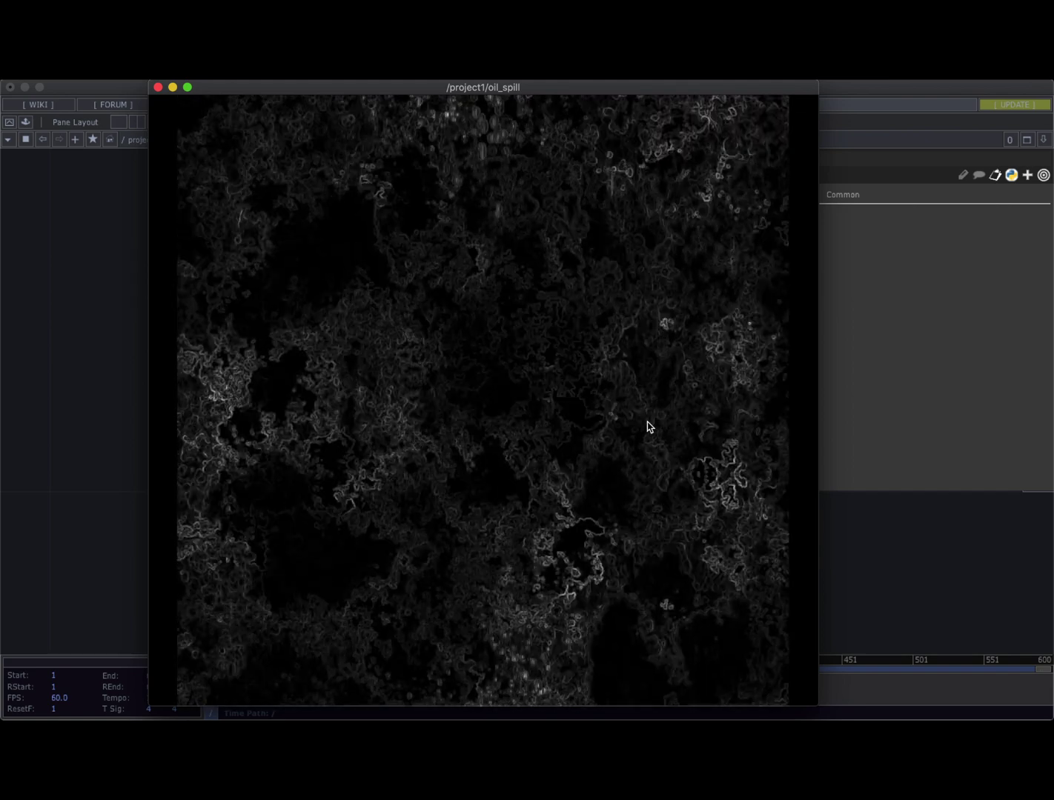
{"action": "left_click", "coordinate": [158, 89]}
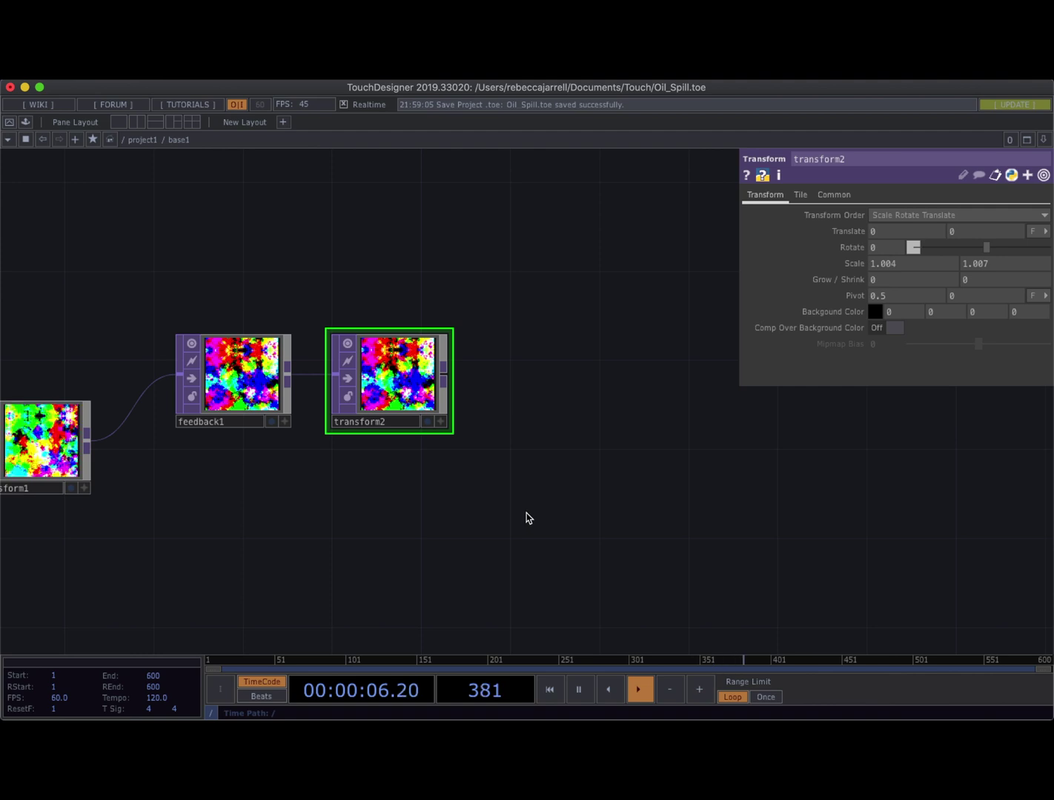
Add an Edge TOP (edge1) wired from transform2, searching 'ed', and align it with the chain
{"action": "left_click_drag", "start_coordinate": [438, 518], "coordinate": [438, 520]}
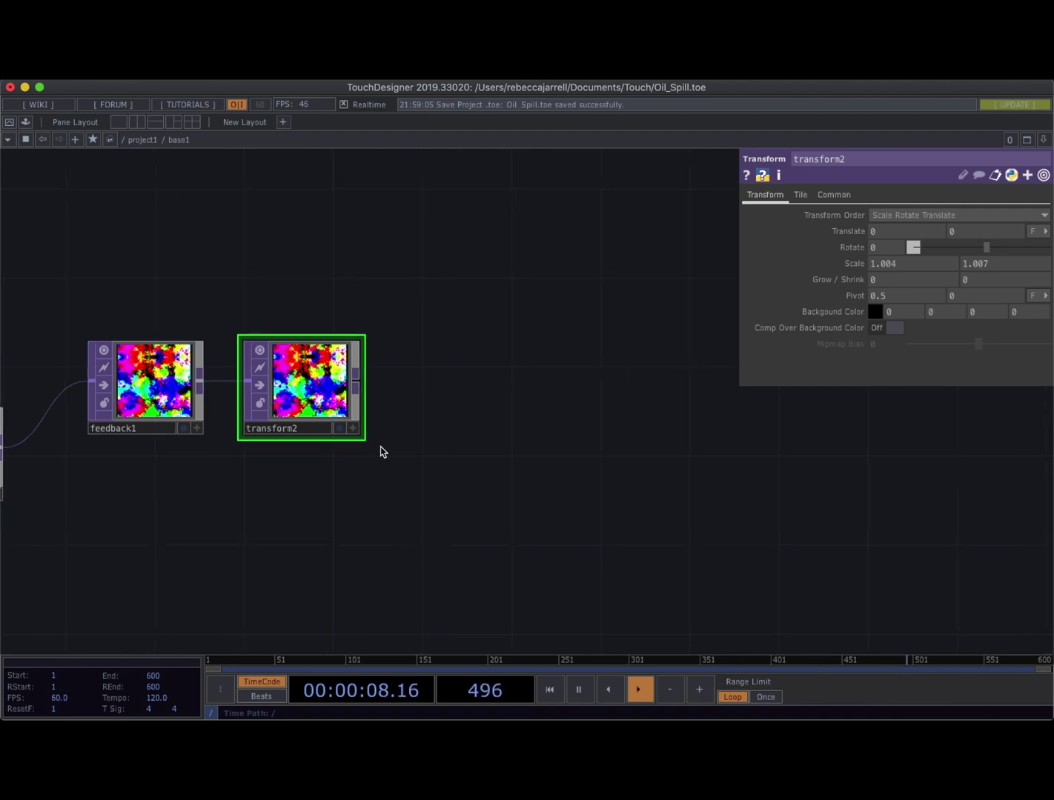
{"action": "left_click", "coordinate": [356, 385]}
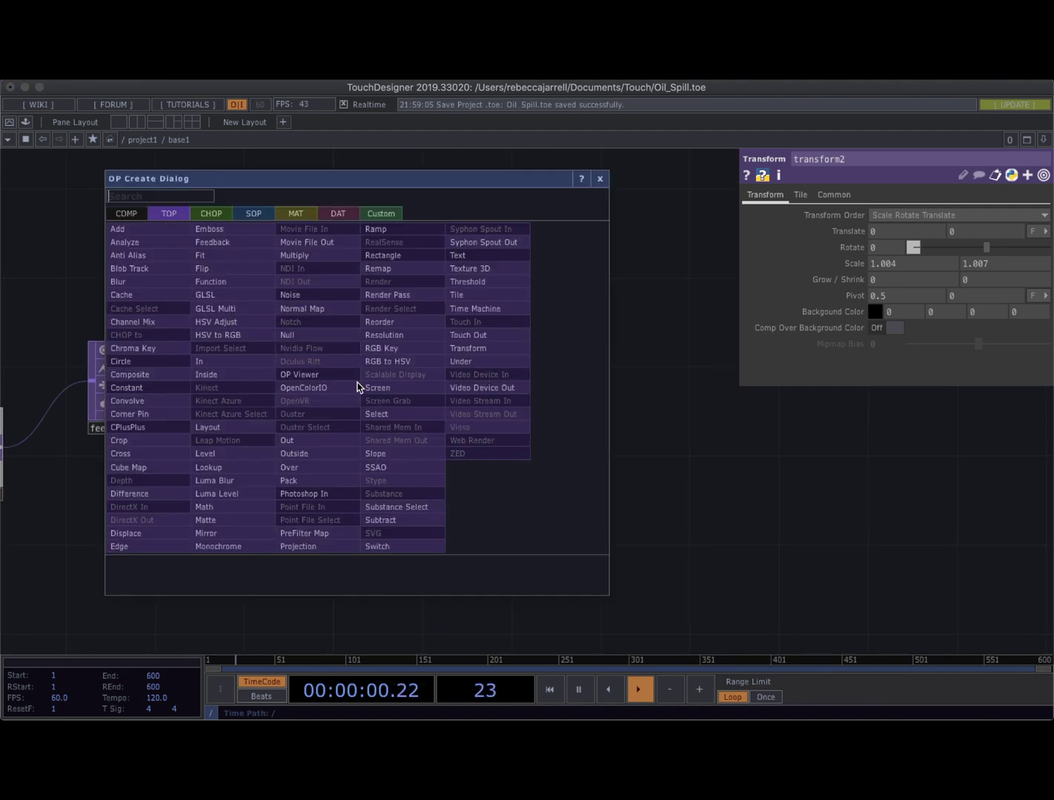
{"action": "type", "text": "ed"}
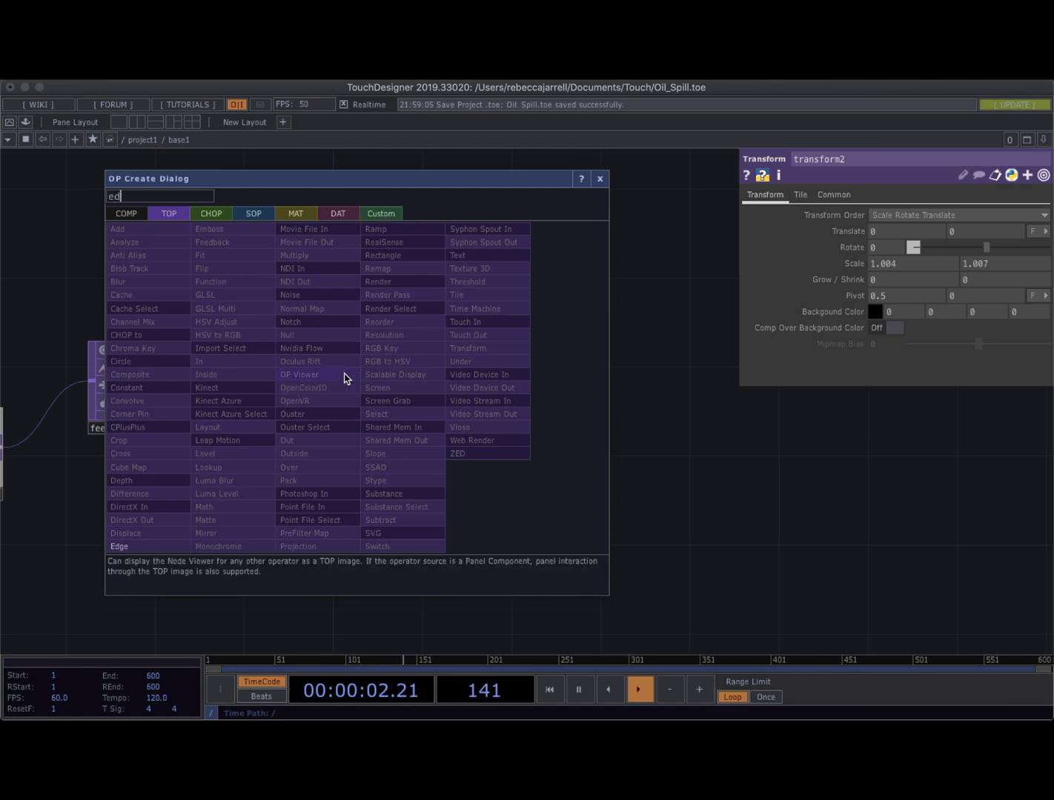
{"action": "left_click", "coordinate": [141, 546]}
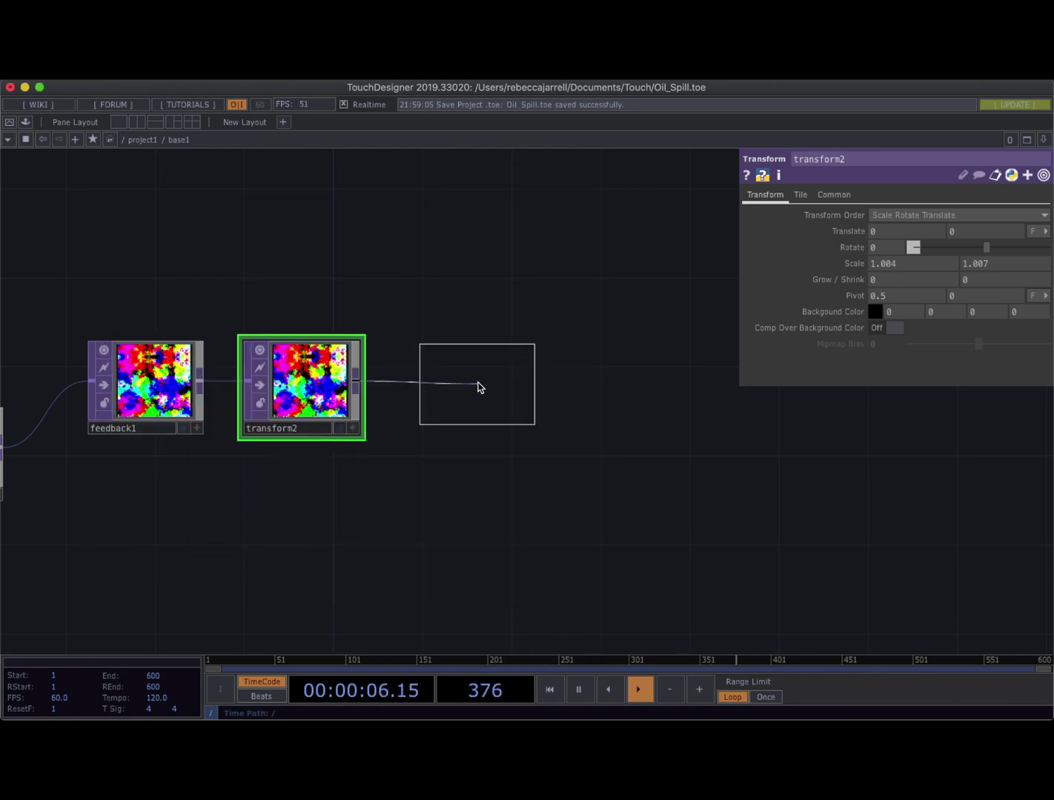
{"action": "left_click", "coordinate": [478, 365]}
{"action": "left_click_drag", "start_coordinate": [479, 363], "coordinate": [478, 386]}
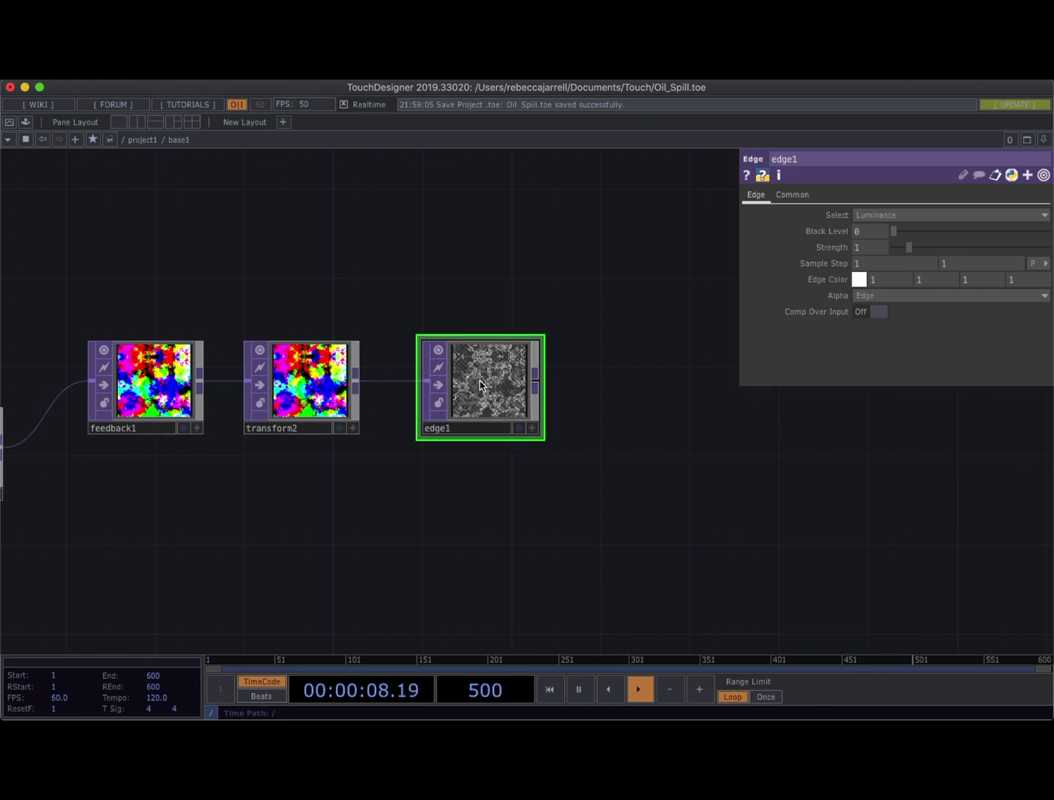
Turn edge1's Comp Over Input on and center edge1 in the view
{"action": "left_click", "coordinate": [866, 312]}
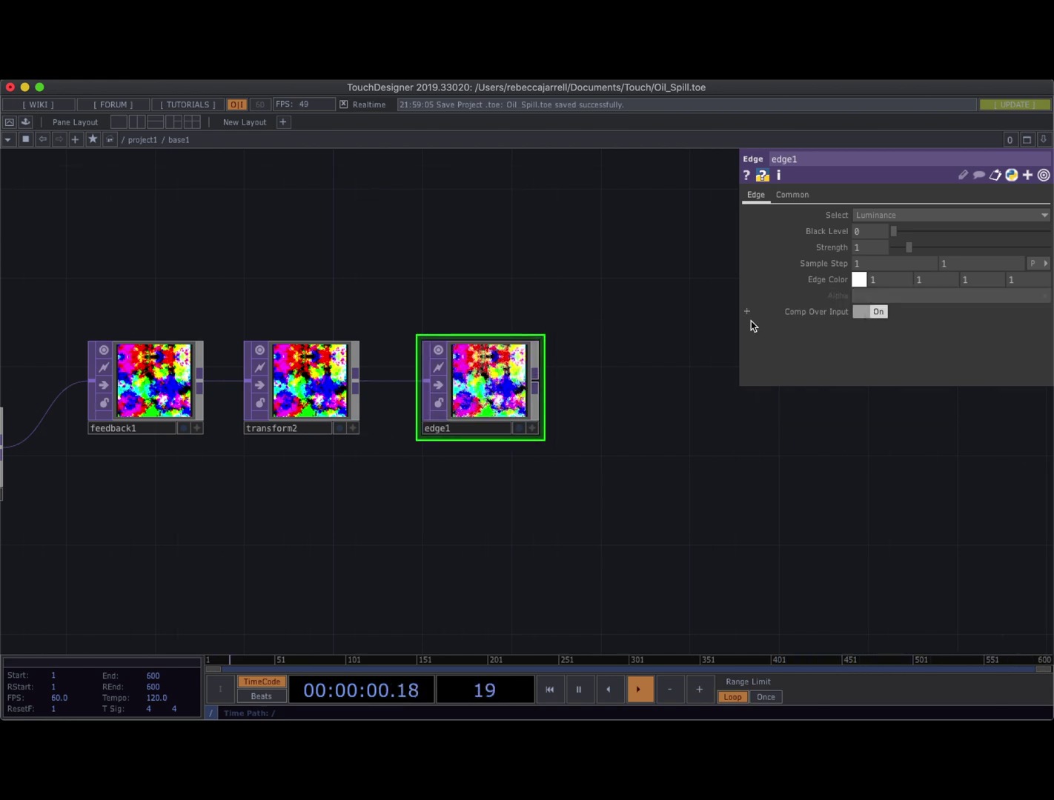
{"action": "scroll", "coordinate": [425, 366], "scroll_direction": "up", "scroll_amount": 4}
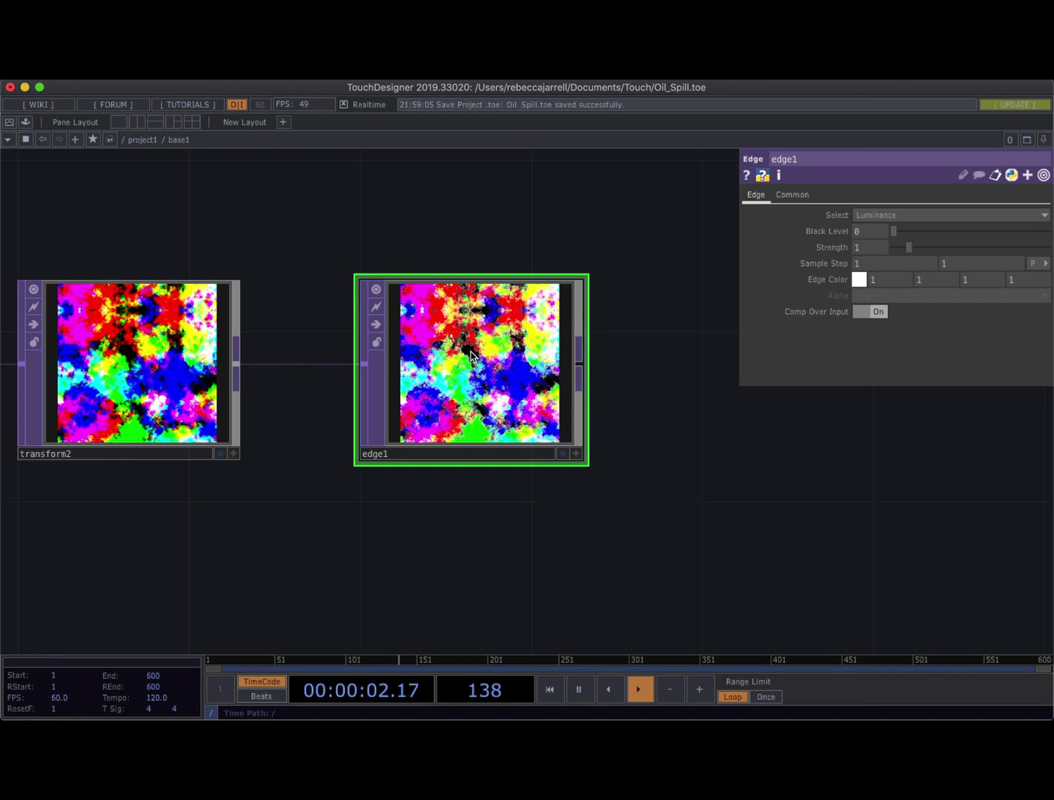
{"action": "scroll", "coordinate": [469, 355], "scroll_direction": "up", "scroll_amount": 4}
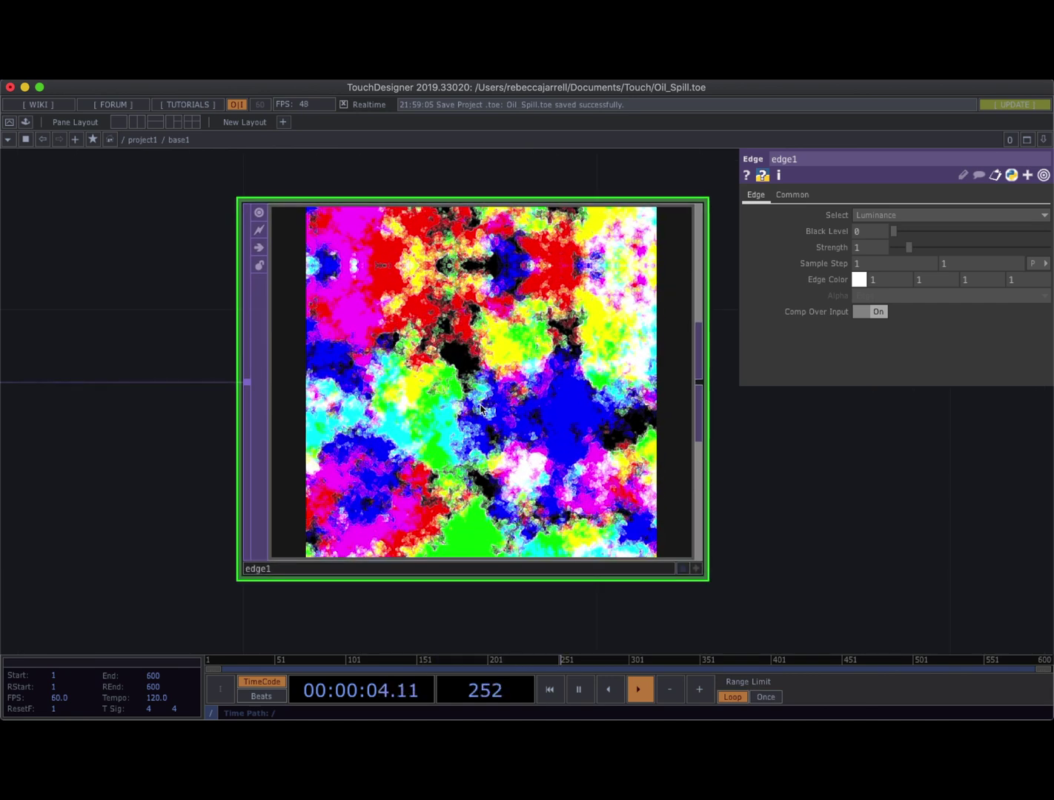
{"action": "scroll", "coordinate": [363, 454], "scroll_direction": "down", "scroll_amount": 3}
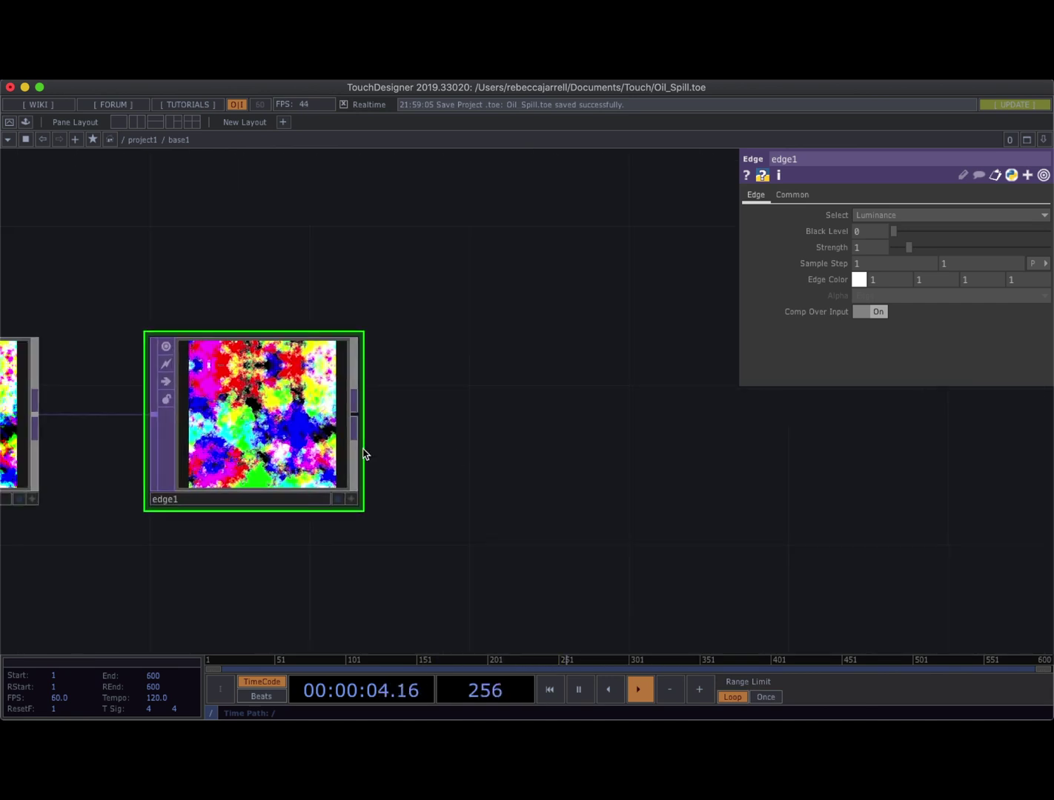
{"action": "scroll", "coordinate": [445, 453], "scroll_direction": "up", "scroll_amount": 3}
{"action": "left_click_drag", "start_coordinate": [446, 453], "coordinate": [595, 475]}
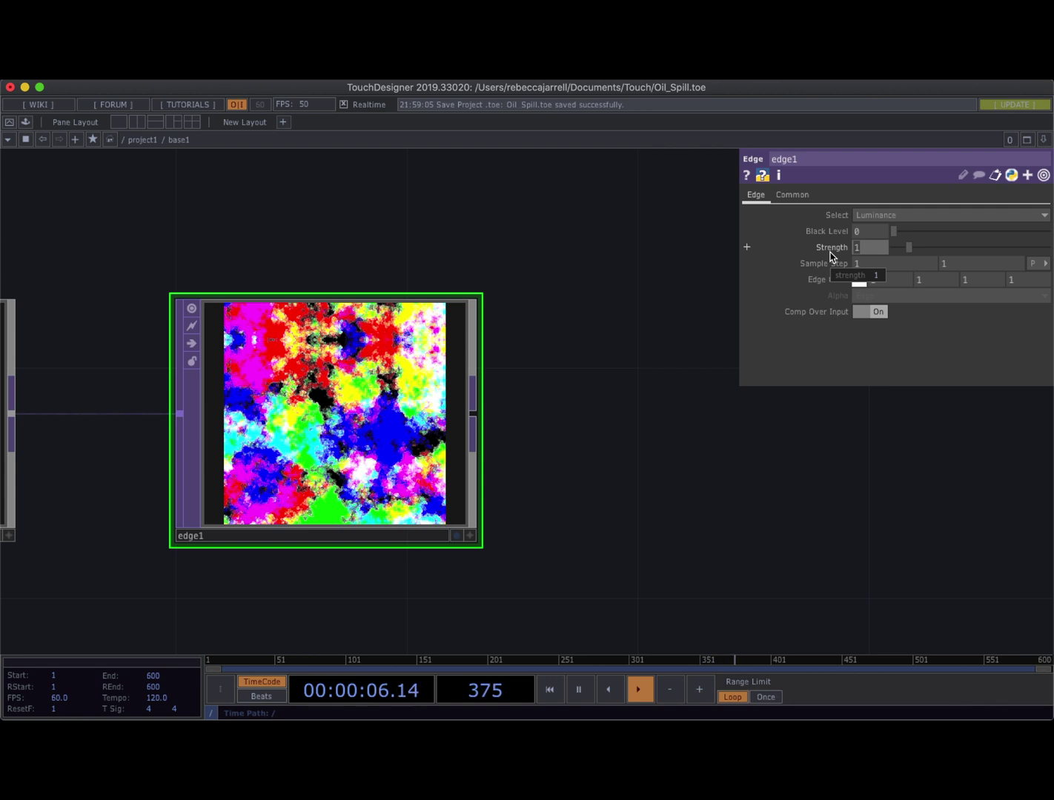
Set edge1's Strength to the expression math.sin(absTime.seconds*.2)*.52 and expand the row to verify it
{"action": "type", "text": "th.sin("}
{"action": "type", "text": "+"}
{"action": "key", "text": "Return"}
{"action": "left_click", "coordinate": [831, 247]}
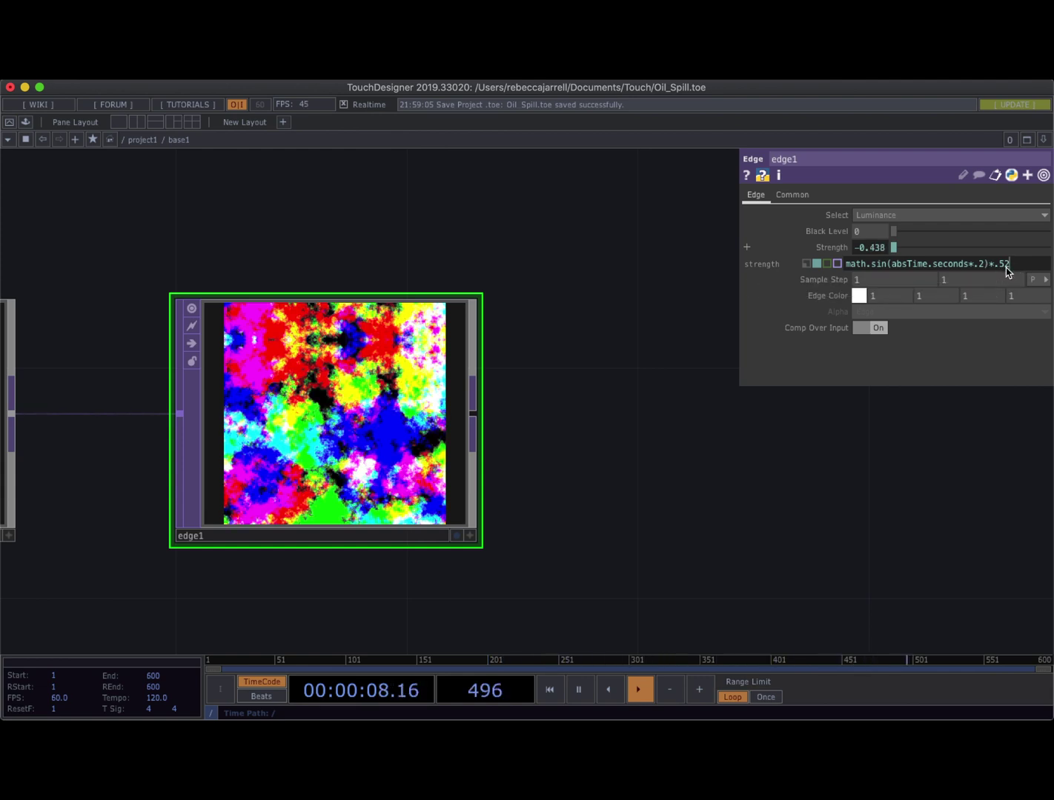
{"action": "left_click", "coordinate": [969, 413]}
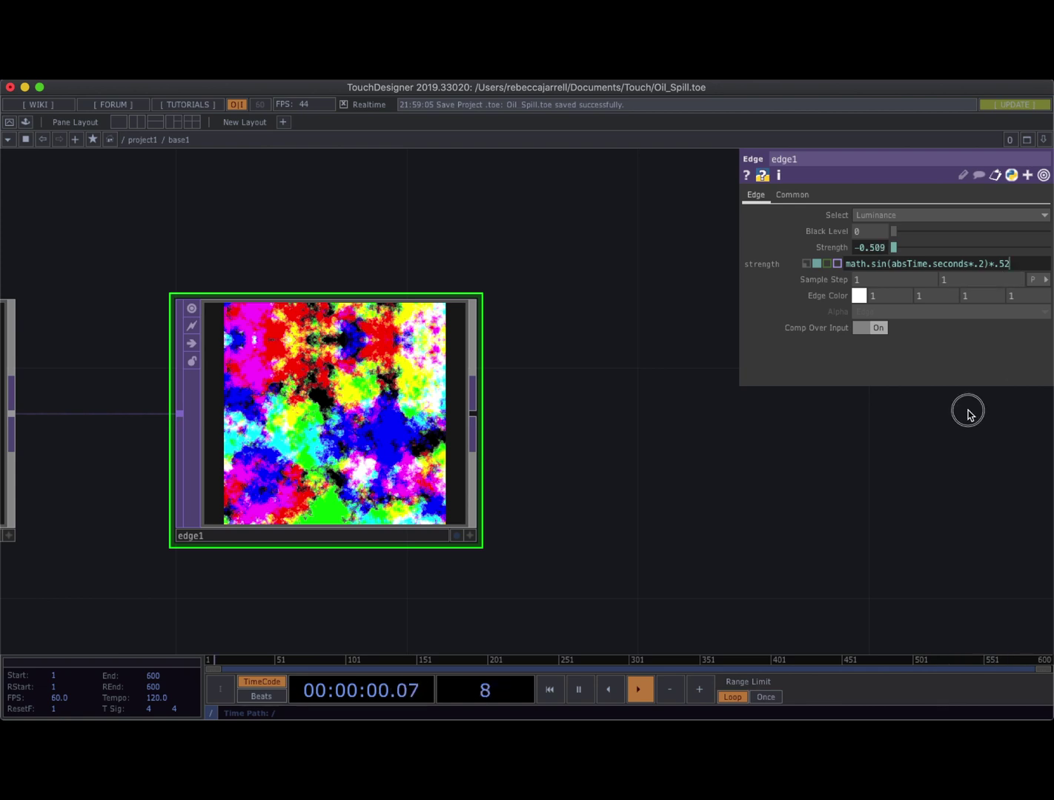
{"action": "left_click", "coordinate": [873, 246]}
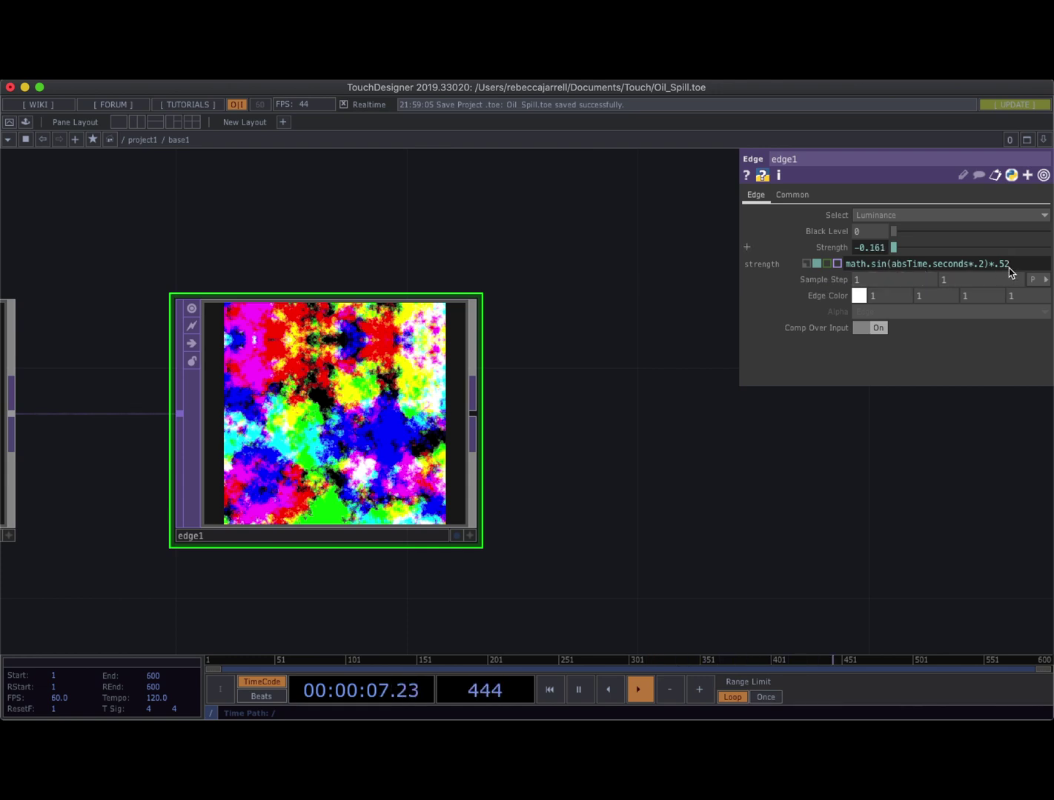
{"action": "mouse_move", "coordinate": [1012, 272]}
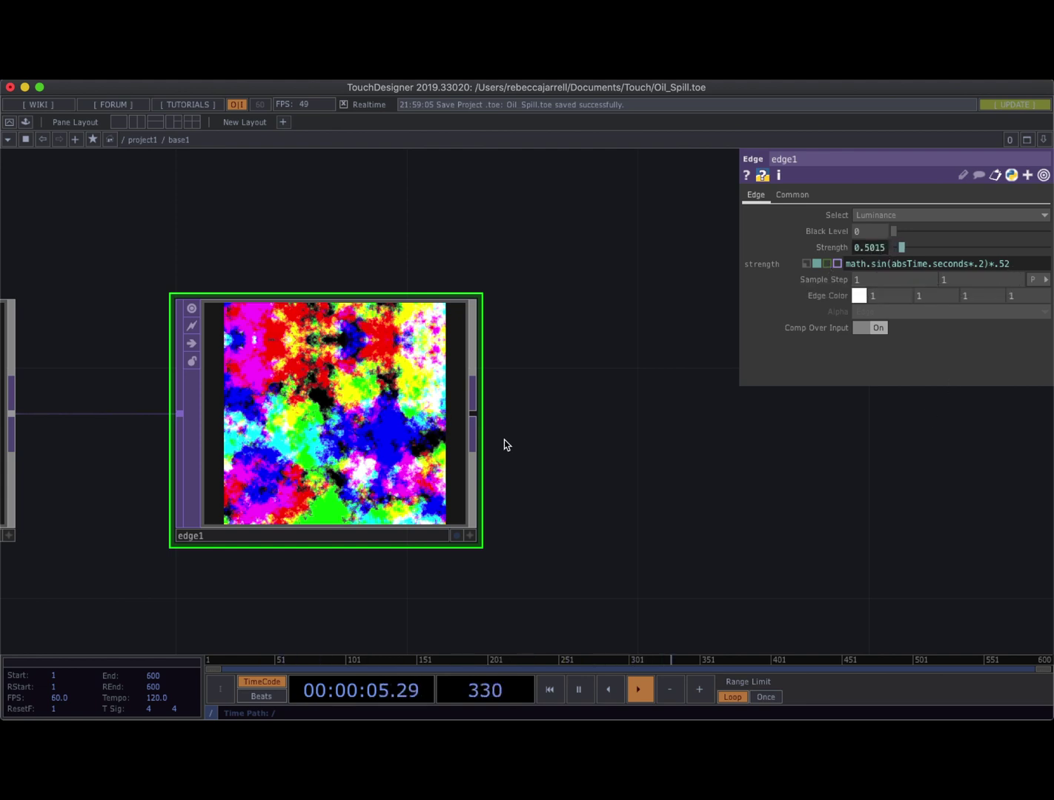
Frame the node chain, center edge1, and select transform2 to review its Scale 1.004, 1.007
{"action": "scroll", "coordinate": [369, 447], "scroll_direction": "up", "scroll_amount": 5}
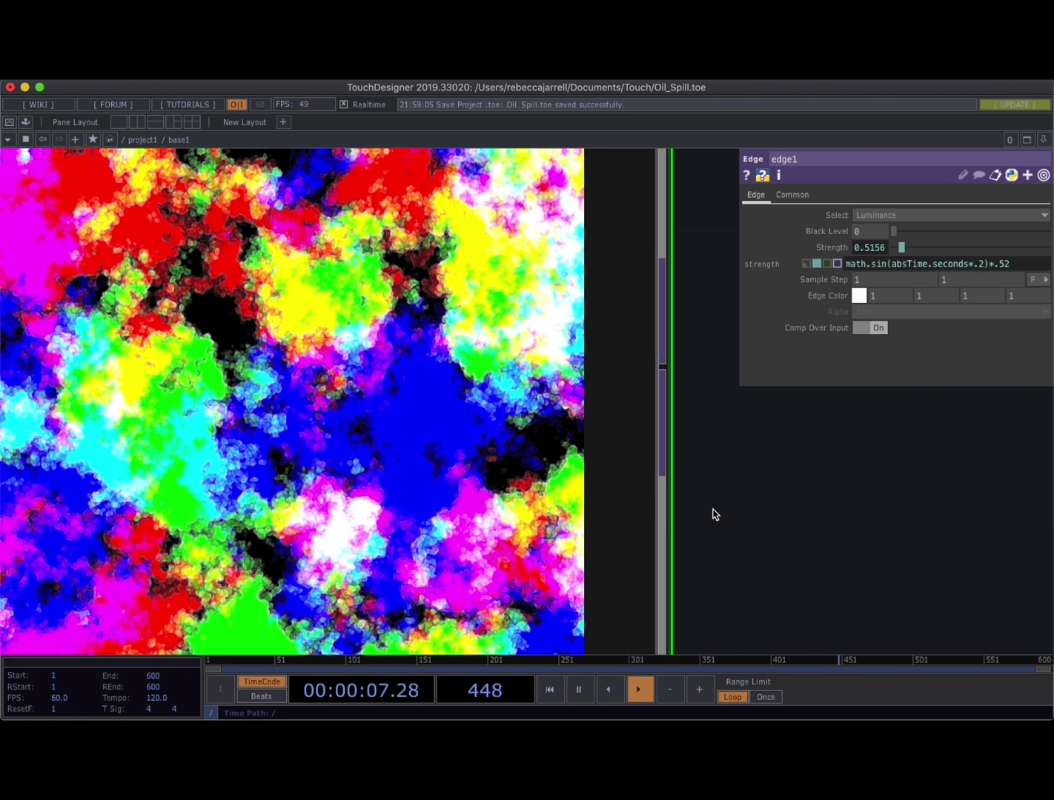
{"action": "scroll", "coordinate": [680, 469], "scroll_direction": "left", "scroll_amount": 5}
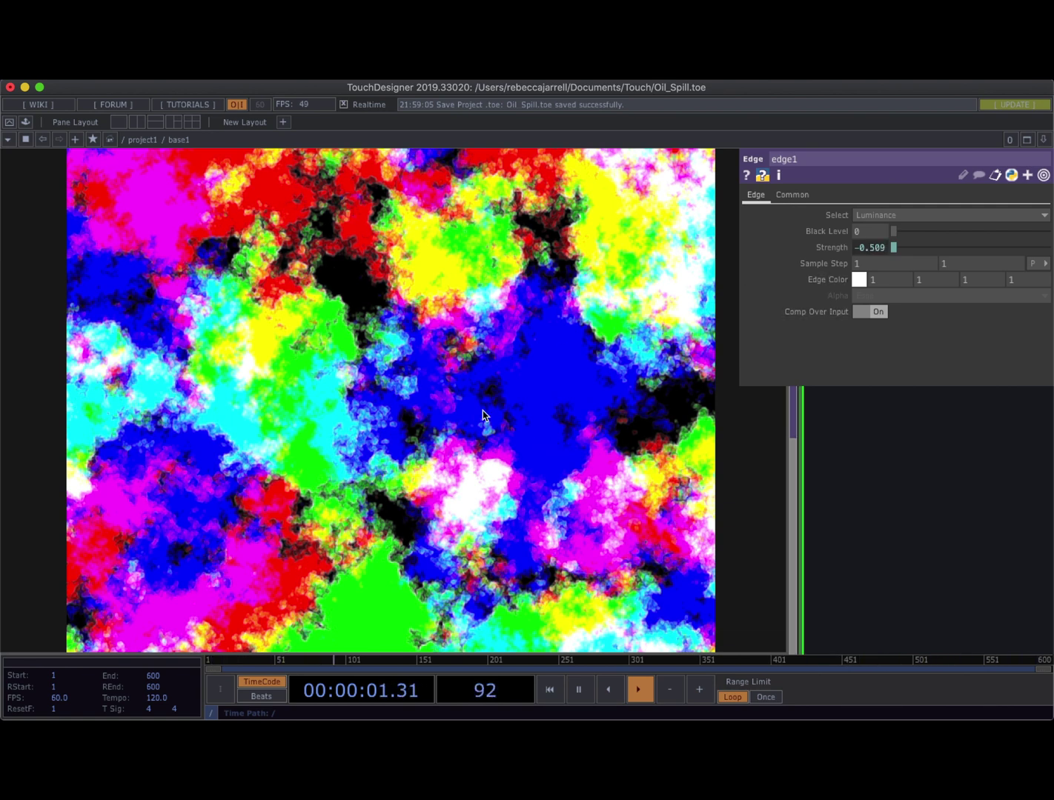
{"action": "key", "text": "h"}
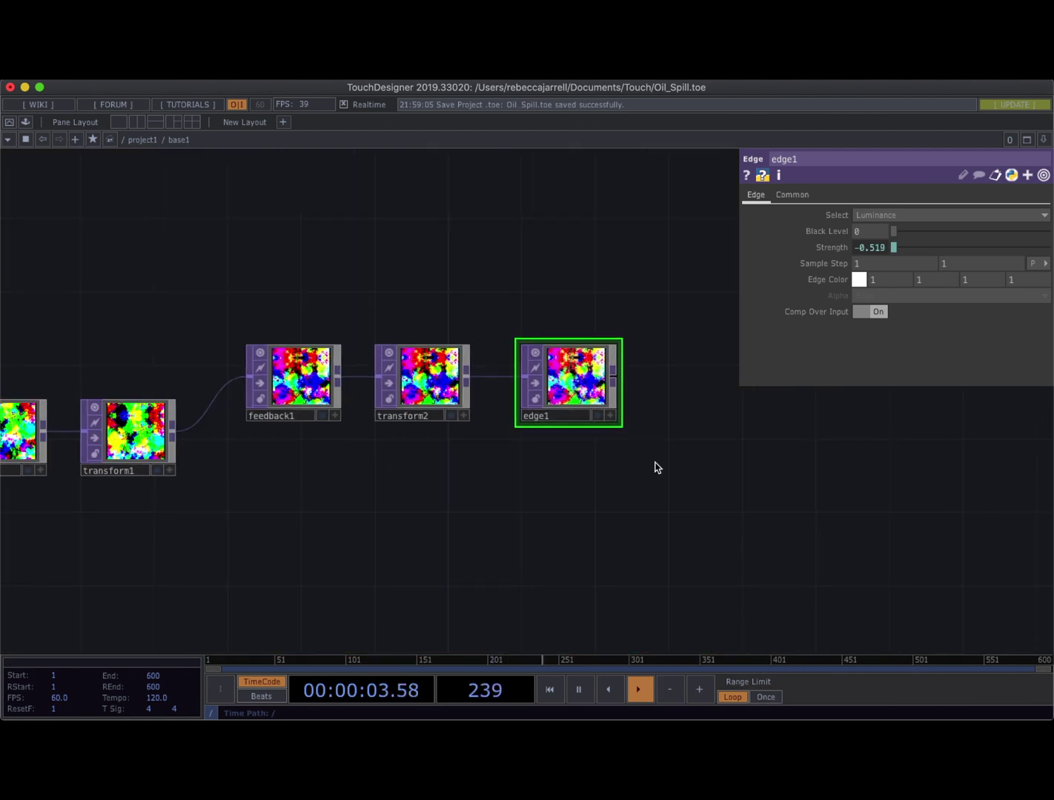
{"action": "scroll", "coordinate": [656, 465], "scroll_direction": "up", "scroll_amount": 3}
{"action": "left_click_drag", "start_coordinate": [598, 406], "coordinate": [664, 560]}
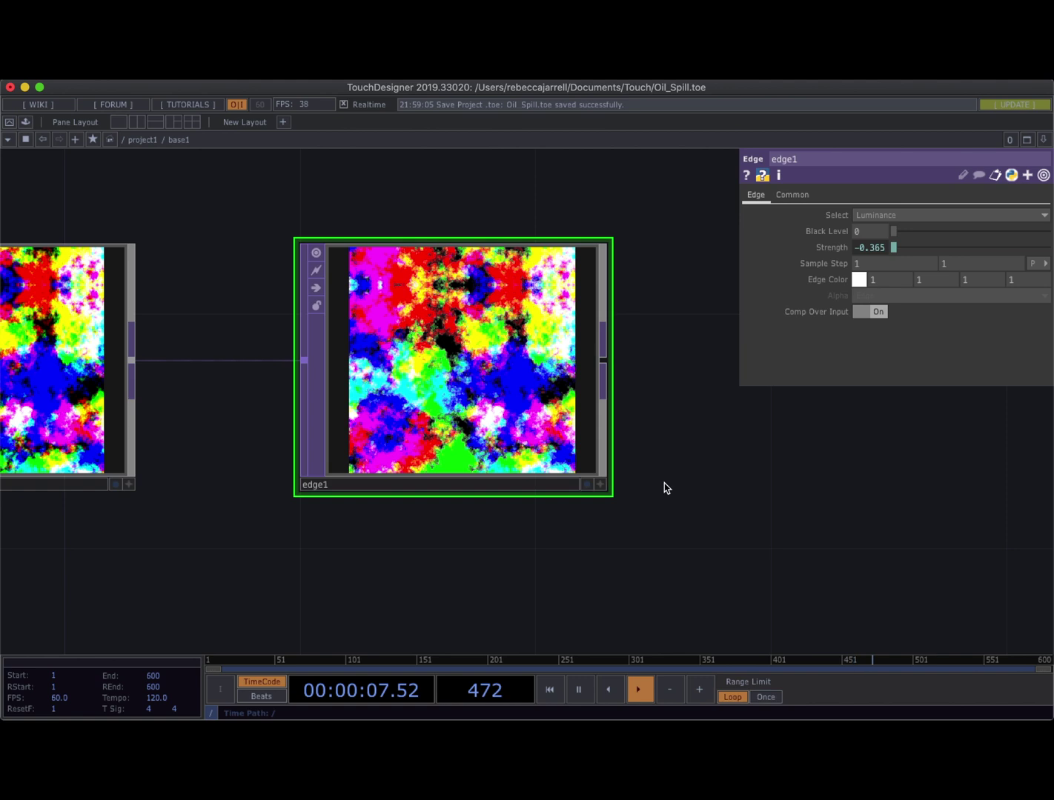
{"action": "scroll", "coordinate": [689, 503], "scroll_direction": "down", "scroll_amount": 3}
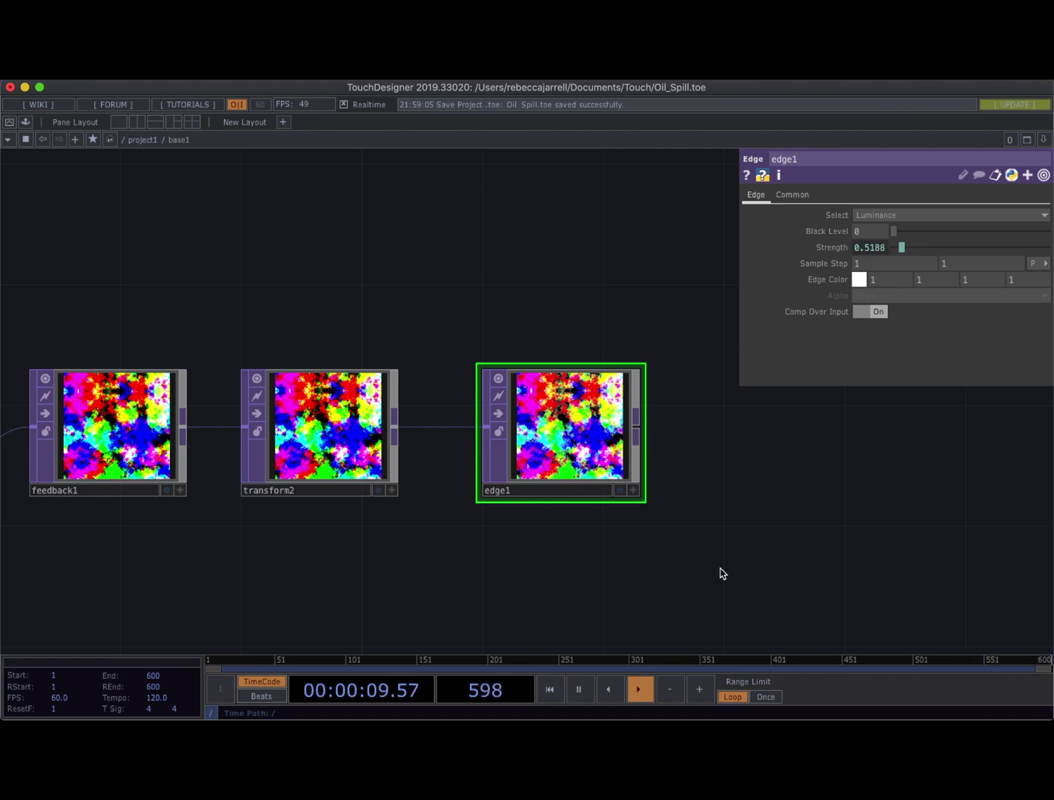
{"action": "left_click", "coordinate": [316, 411]}
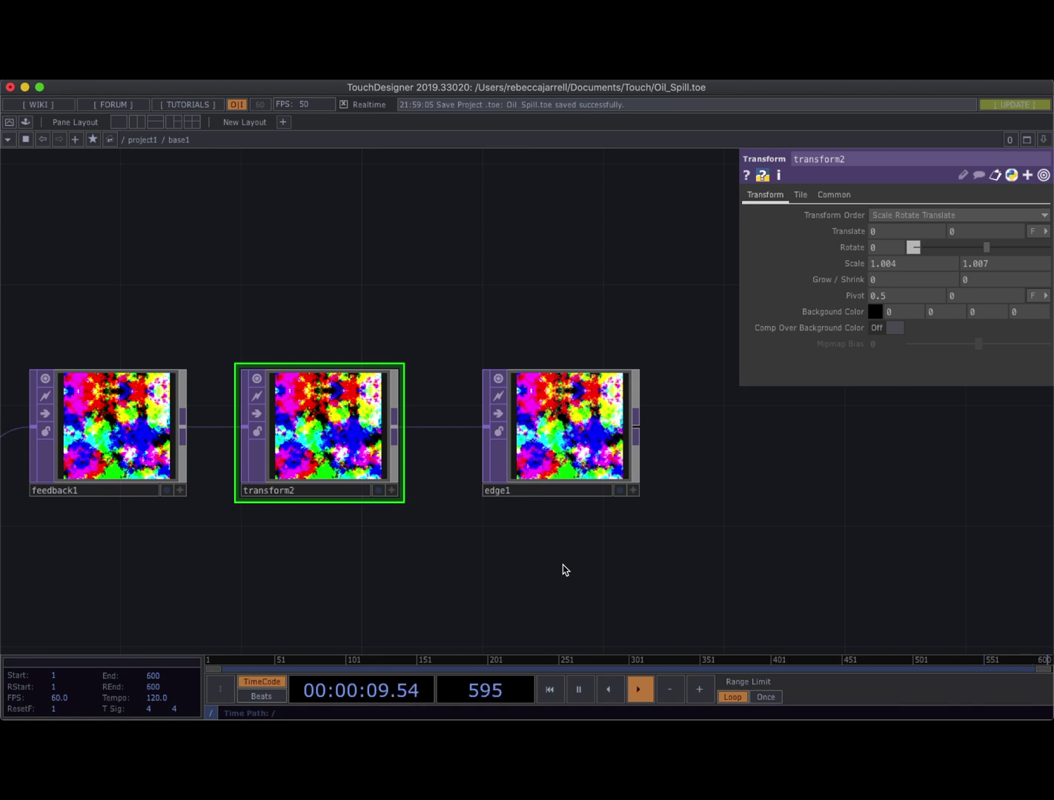
{"action": "scroll", "coordinate": [566, 449], "scroll_direction": "up", "scroll_amount": 5}
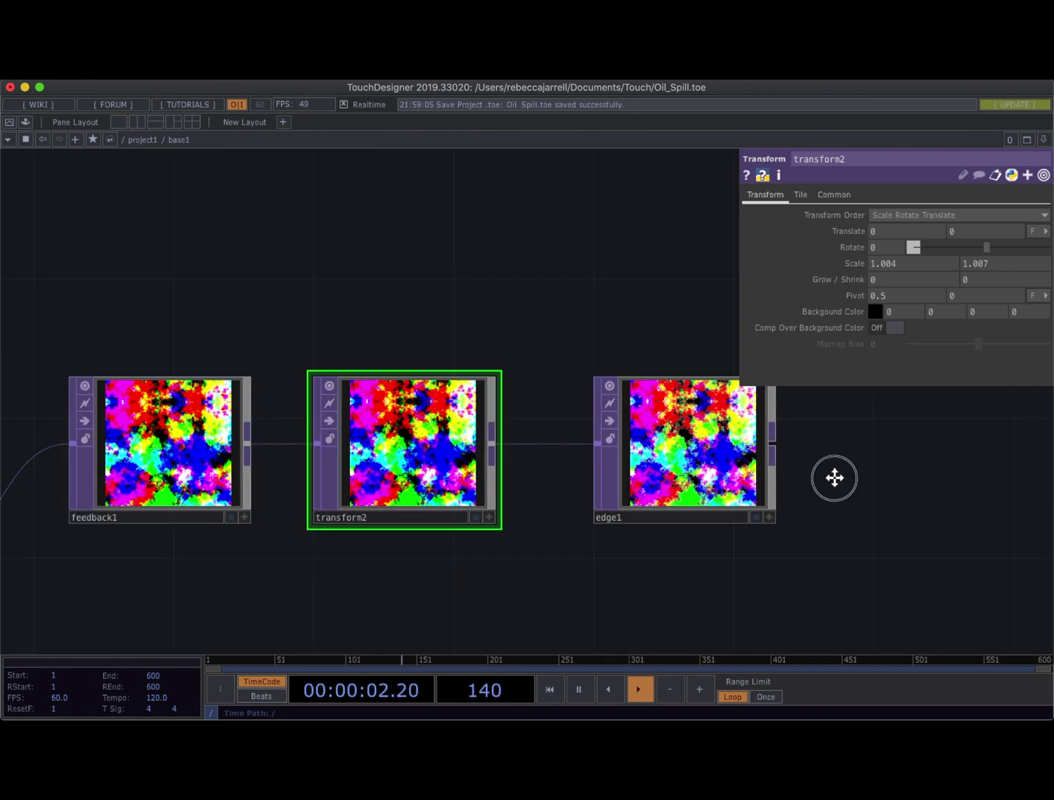
{"action": "left_click_drag", "start_coordinate": [829, 479], "coordinate": [585, 521]}
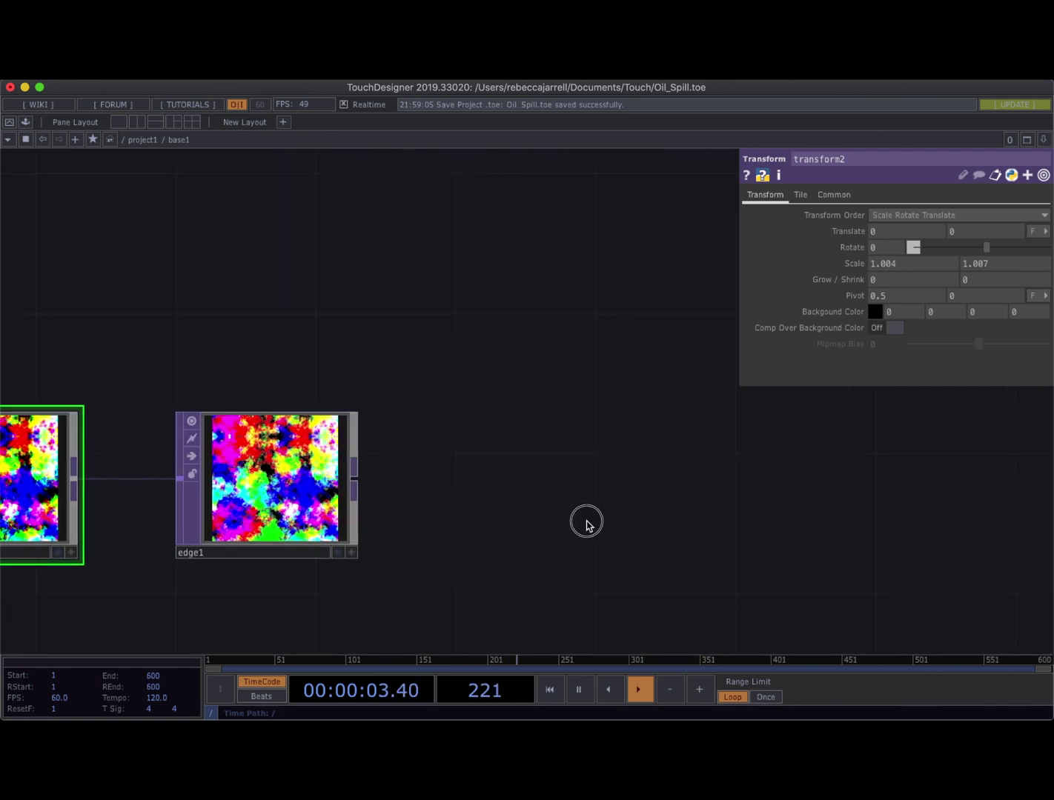
Add a Level TOP, level1, after edge1 by searching 'lev'
{"action": "right_click", "coordinate": [359, 480]}
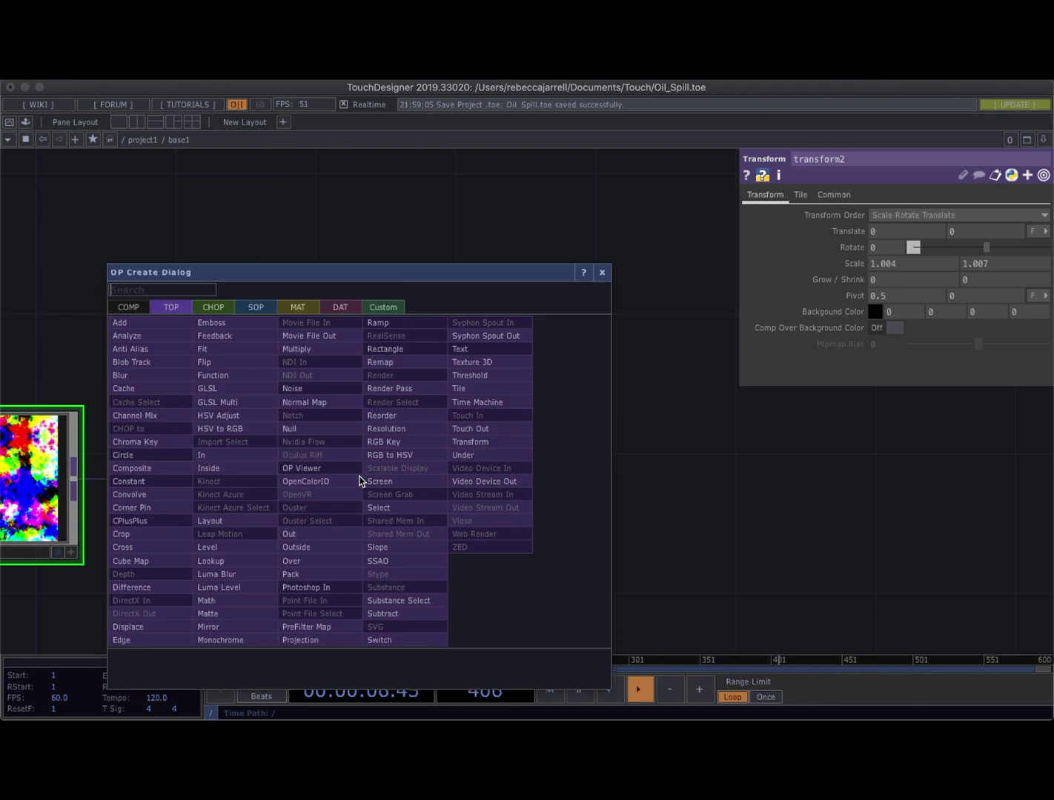
{"action": "type", "text": "lev"}
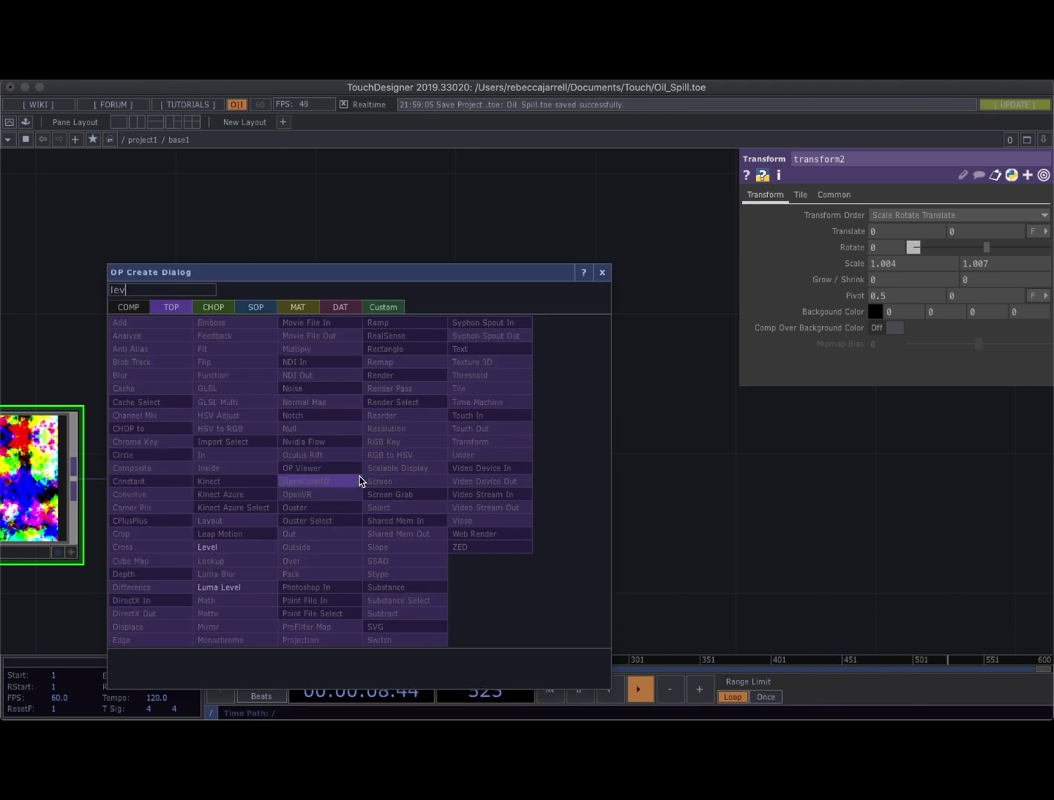
{"action": "left_click", "coordinate": [209, 548]}
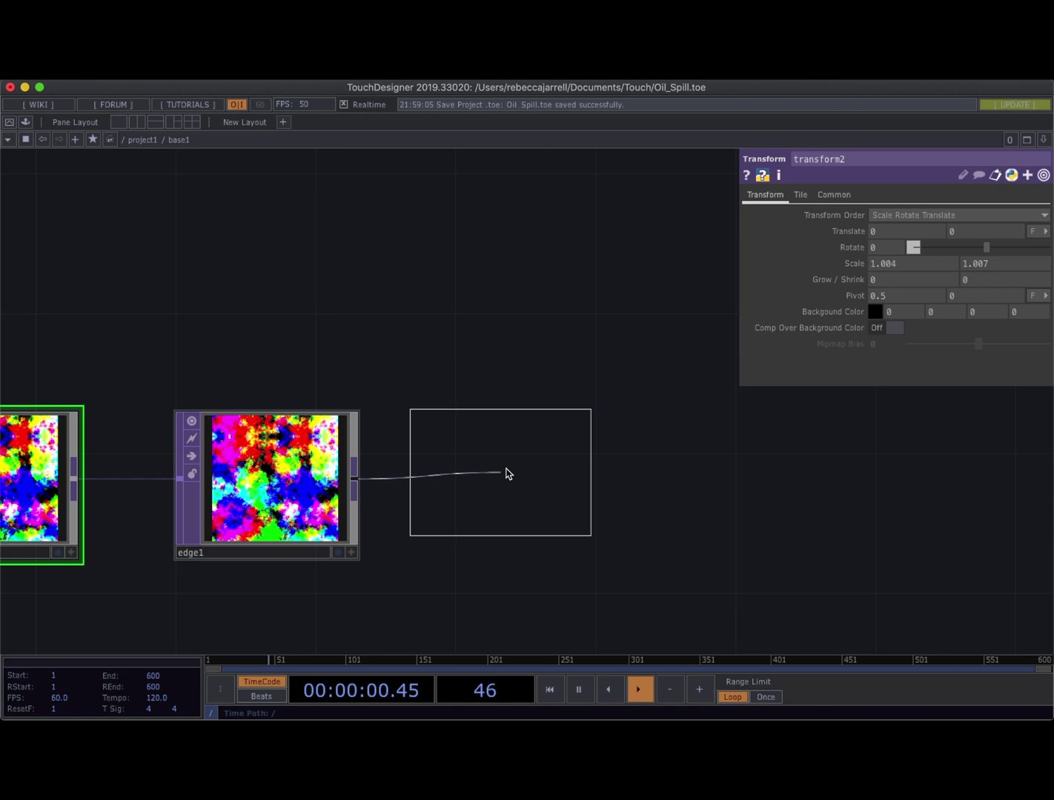
{"action": "left_click", "coordinate": [521, 484]}
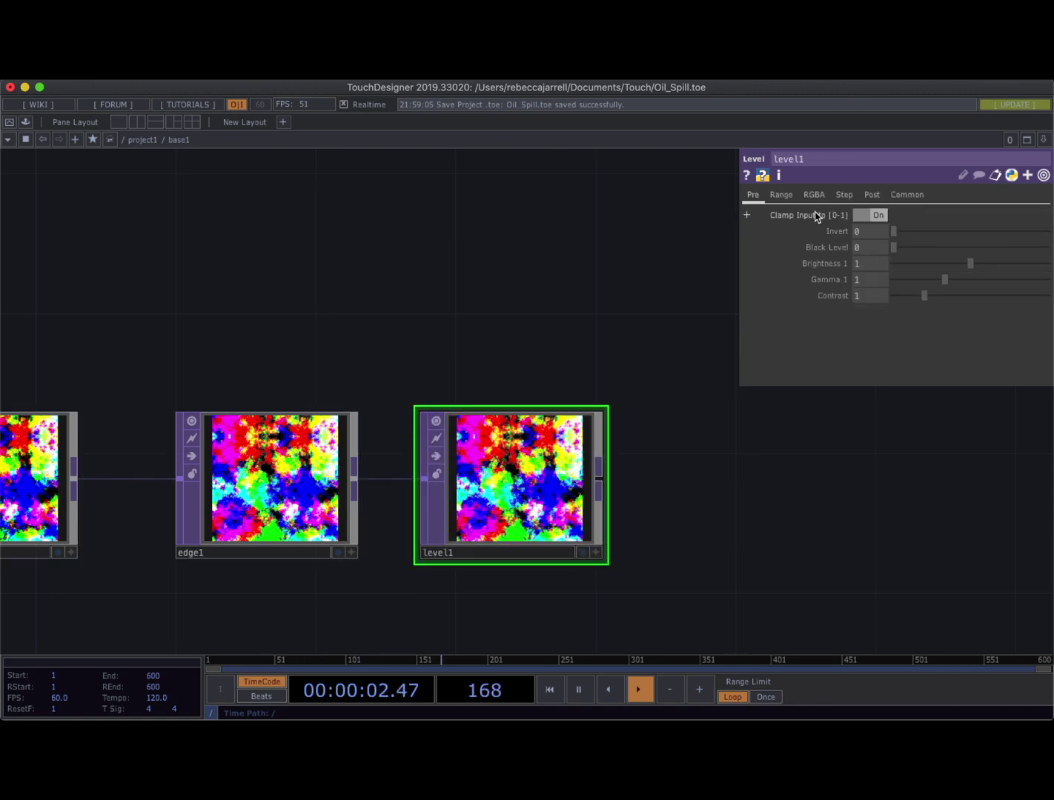
Set level1's Post page Opacity to .995
{"action": "left_click", "coordinate": [872, 195]}
{"action": "left_click", "coordinate": [866, 230]}
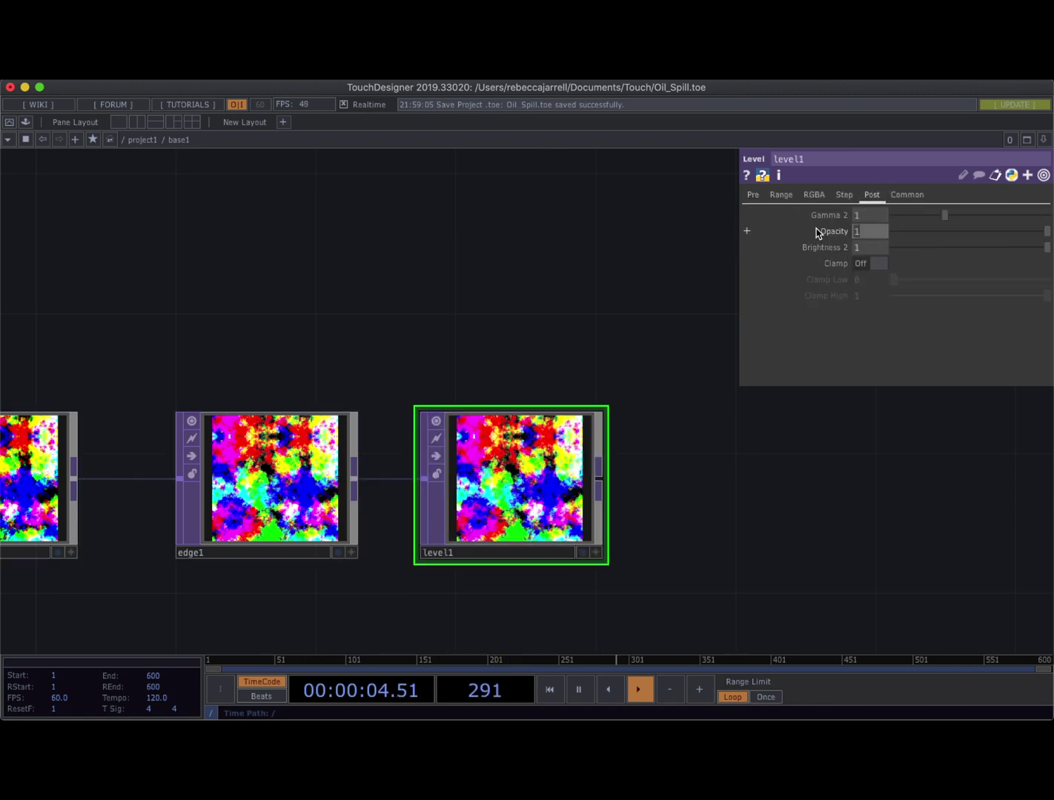
{"action": "type", "text": ".995"}
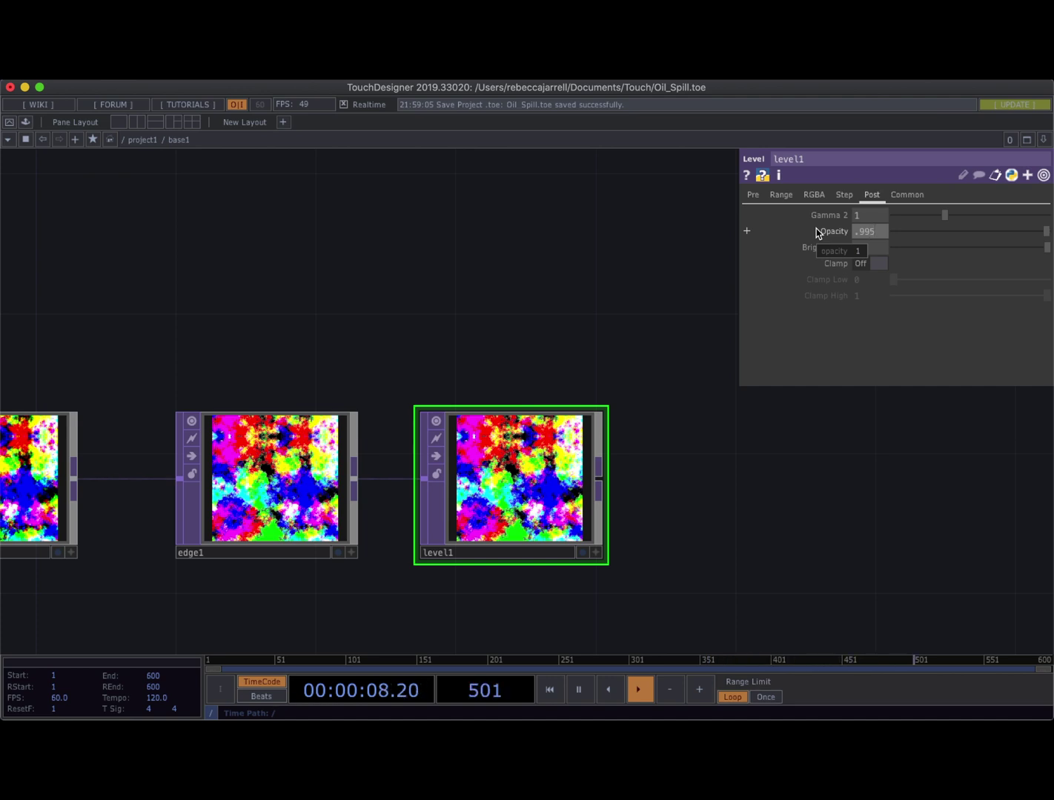
{"action": "key", "text": "Return"}
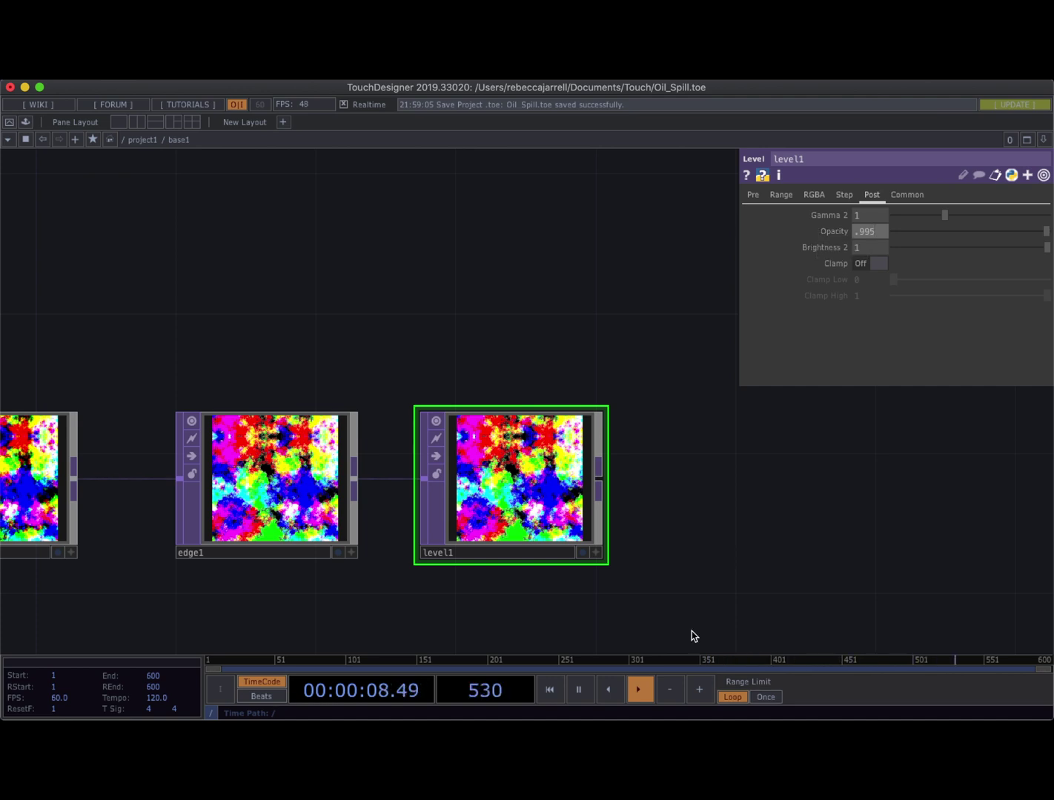
{"action": "left_click_drag", "start_coordinate": [655, 537], "coordinate": [573, 537]}
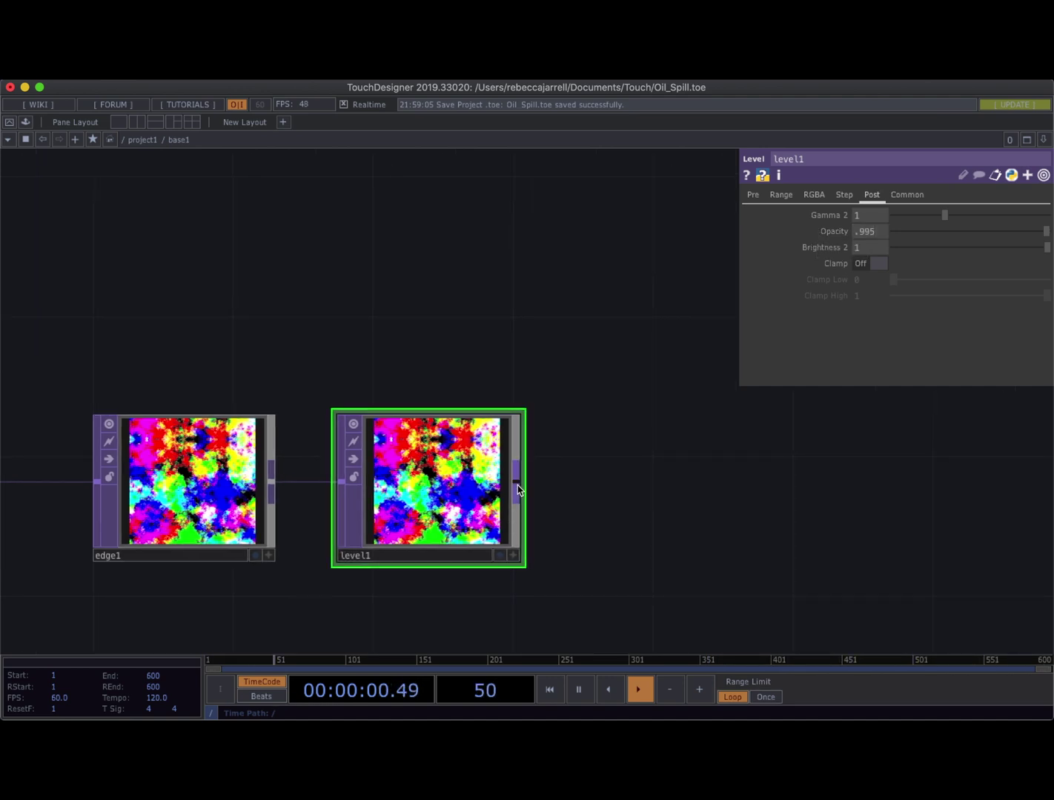
Add an HSV Adjust TOP, hsvadj1, after level1 with Saturation Multiplier 1.1
{"action": "right_click", "coordinate": [518, 489]}
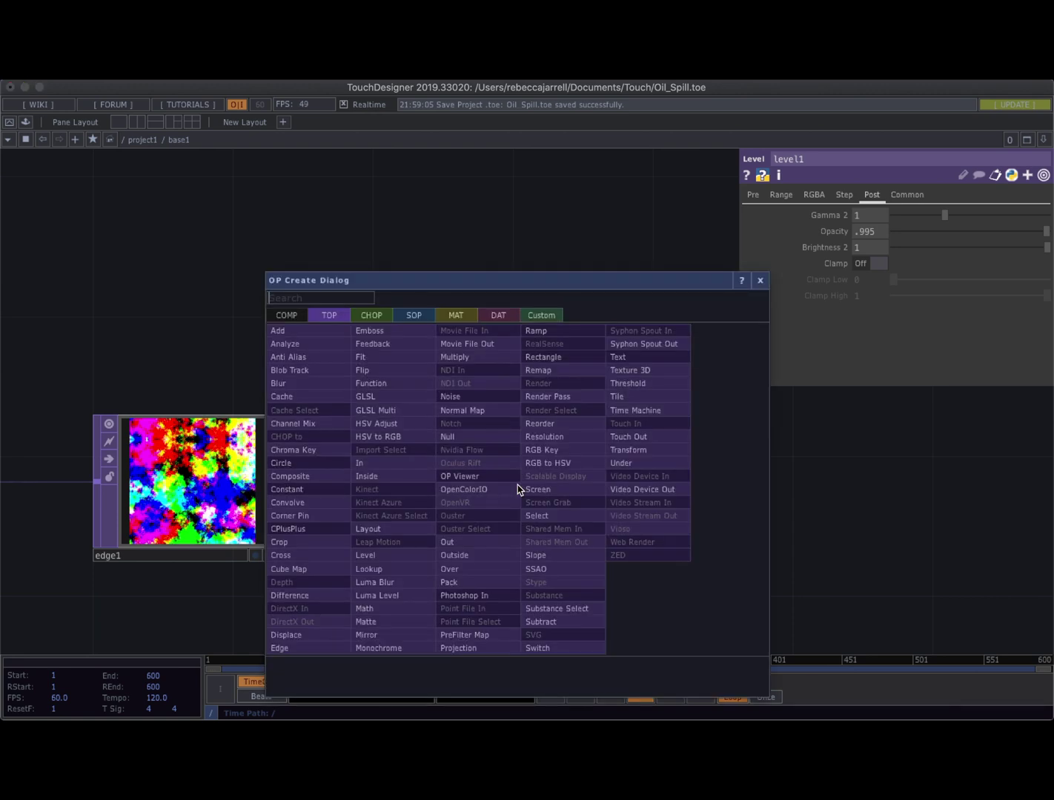
{"action": "type", "text": "hsv"}
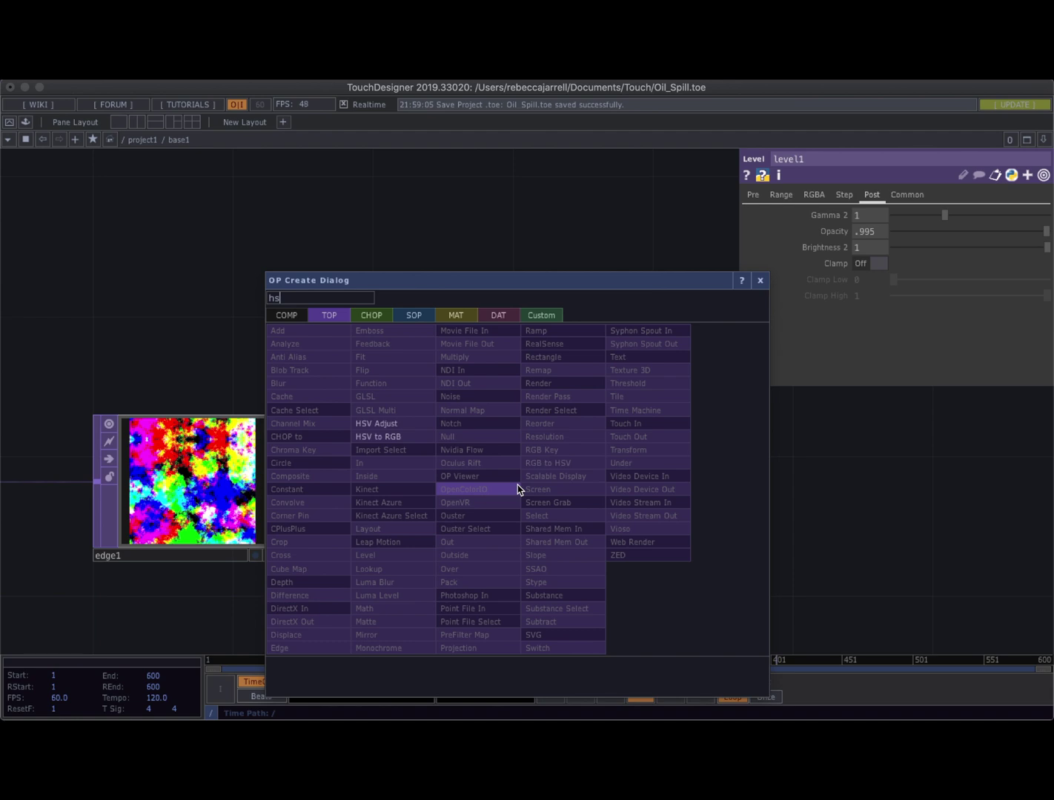
{"action": "left_click", "coordinate": [400, 426]}
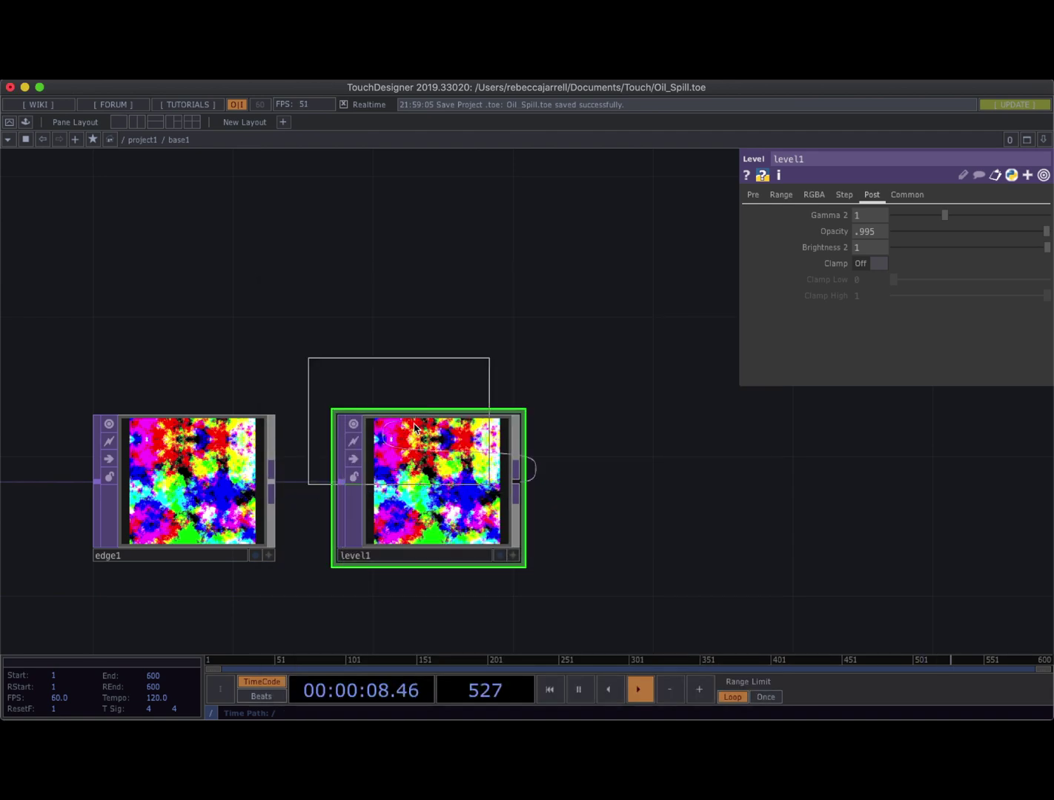
{"action": "left_click", "coordinate": [678, 452]}
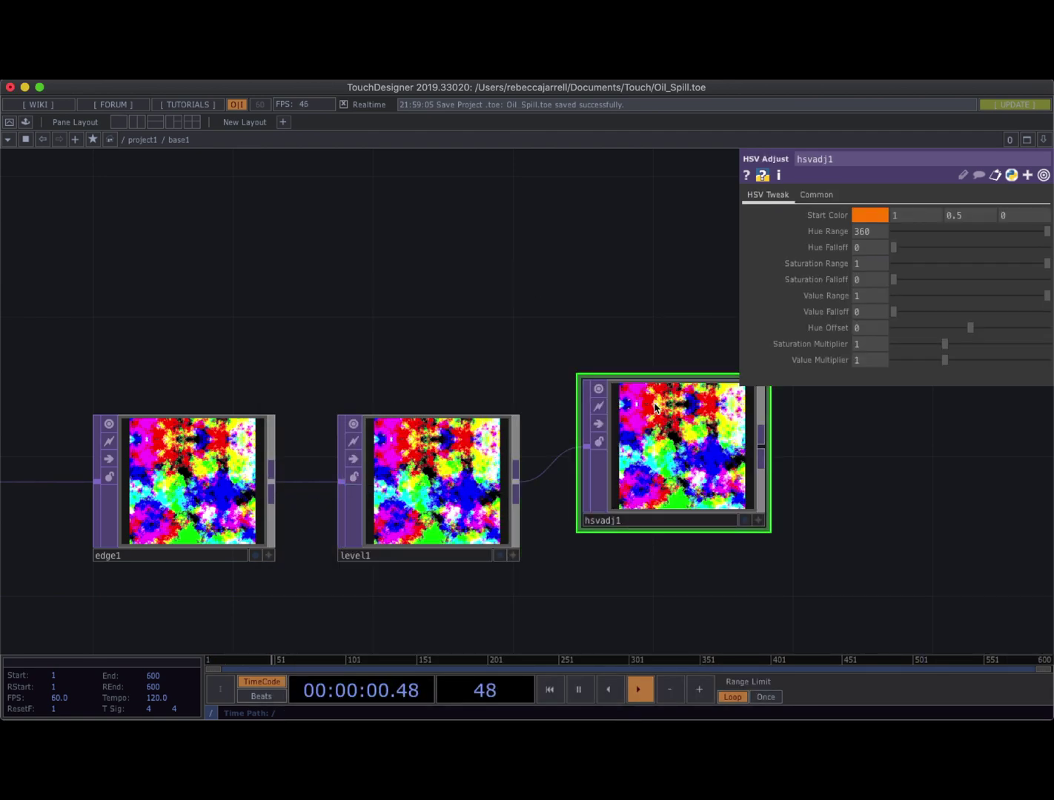
{"action": "left_click_drag", "start_coordinate": [660, 396], "coordinate": [660, 432]}
{"action": "left_click_drag", "start_coordinate": [522, 259], "coordinate": [413, 259]}
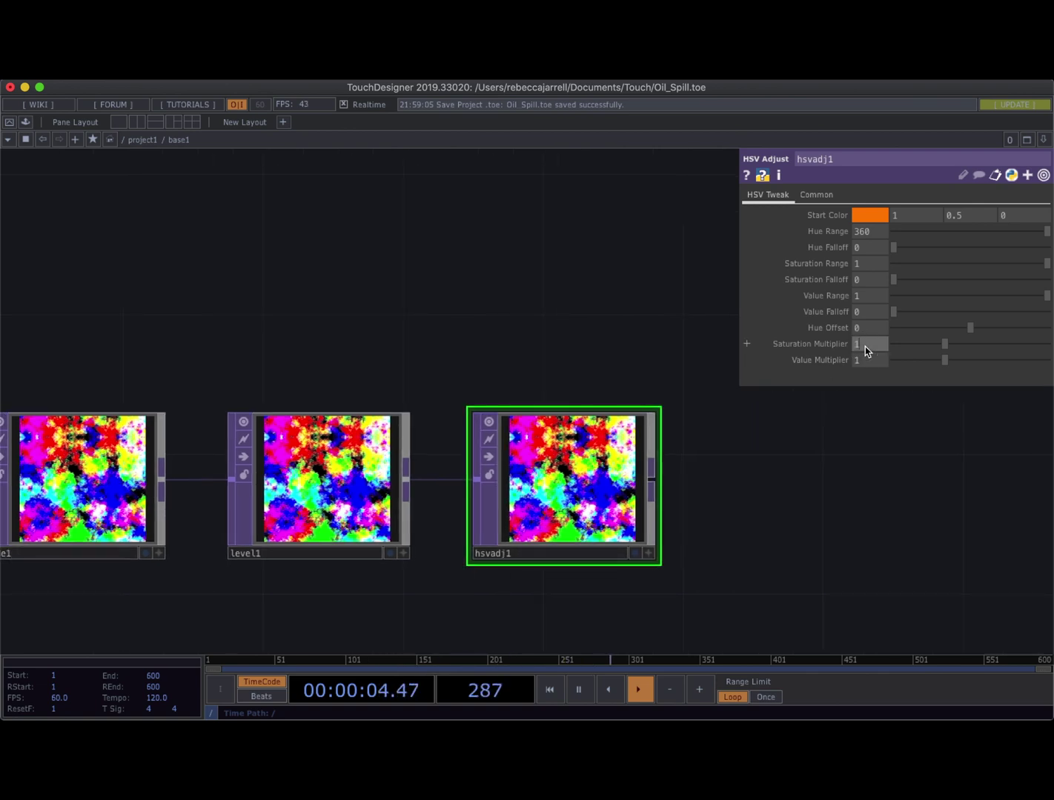
{"action": "type", "text": ".1"}
{"action": "key", "text": "Return"}
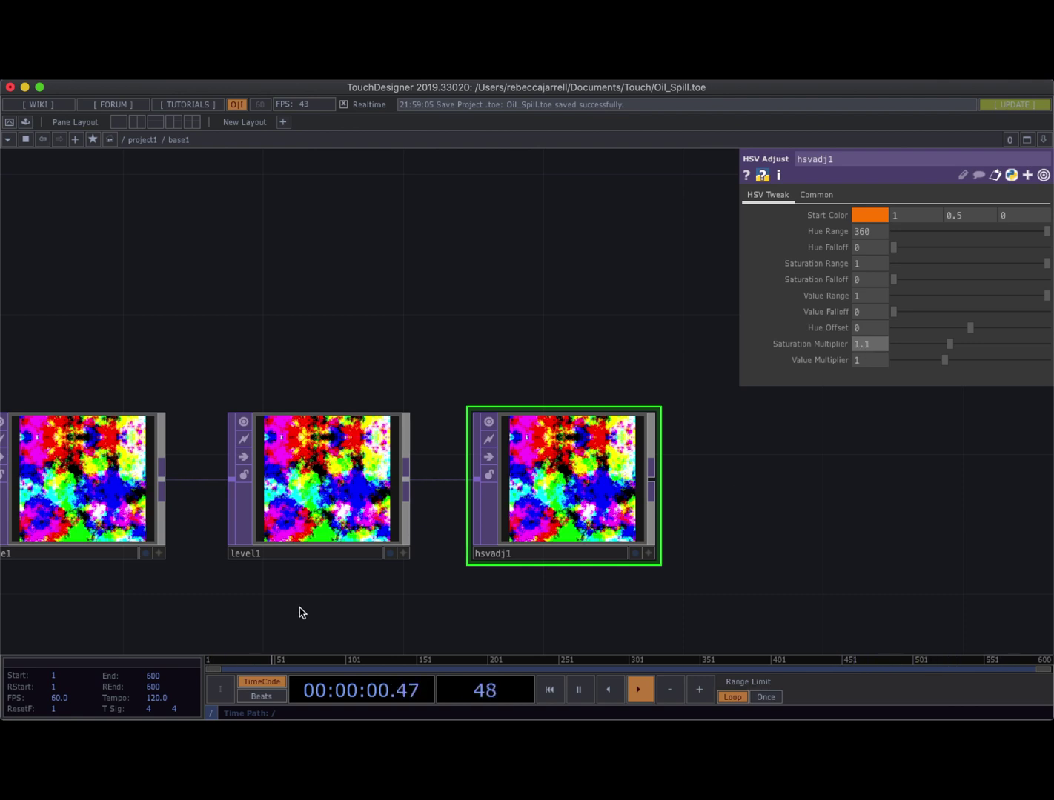
Check edge1's Select channel options, then pan back to hsvadj1 at the chain's end
{"action": "left_click_drag", "start_coordinate": [300, 612], "coordinate": [502, 524]}
{"action": "left_click", "coordinate": [274, 442]}
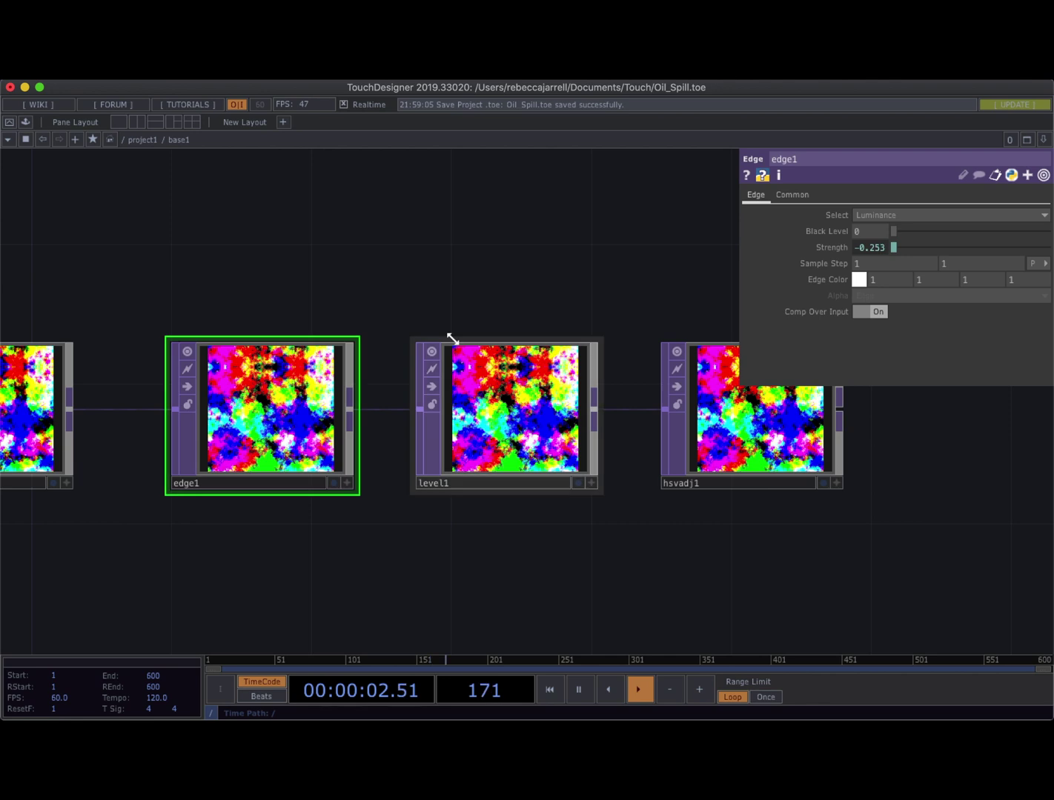
{"action": "left_click", "coordinate": [884, 215]}
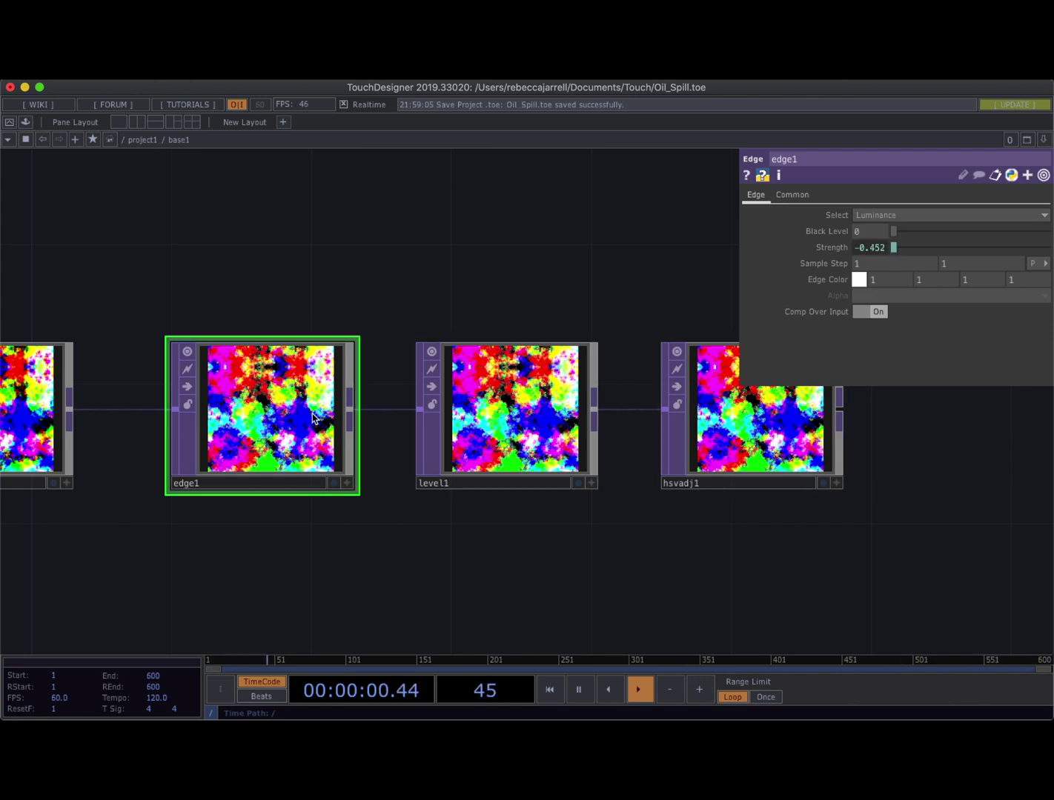
{"action": "left_click_drag", "start_coordinate": [733, 628], "coordinate": [463, 593]}
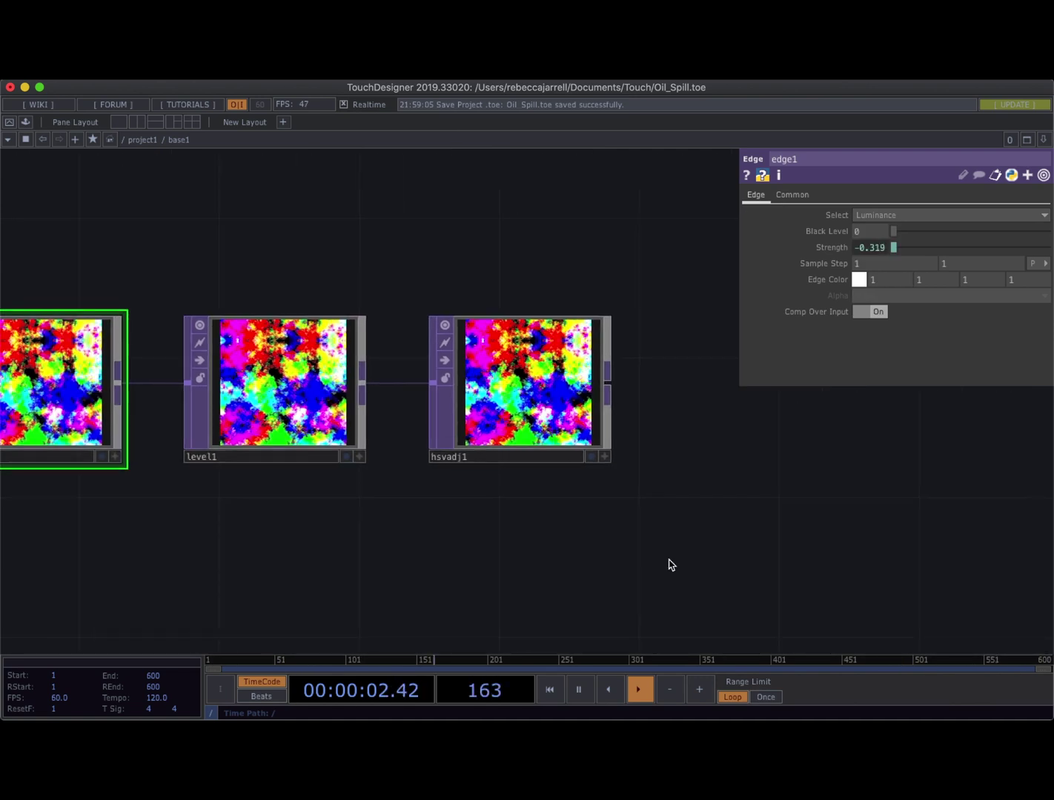
{"action": "left_click_drag", "start_coordinate": [671, 565], "coordinate": [539, 568]}
{"action": "left_click_drag", "start_coordinate": [612, 546], "coordinate": [512, 528]}
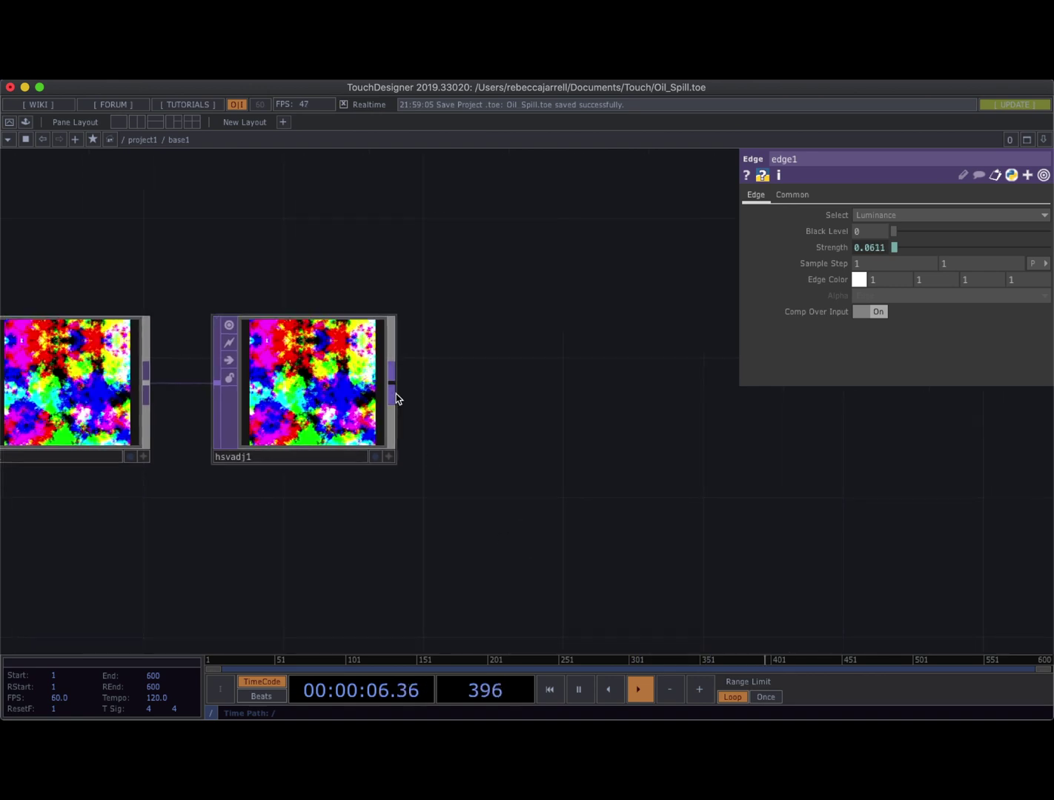
{"action": "right_click", "coordinate": [394, 389]}
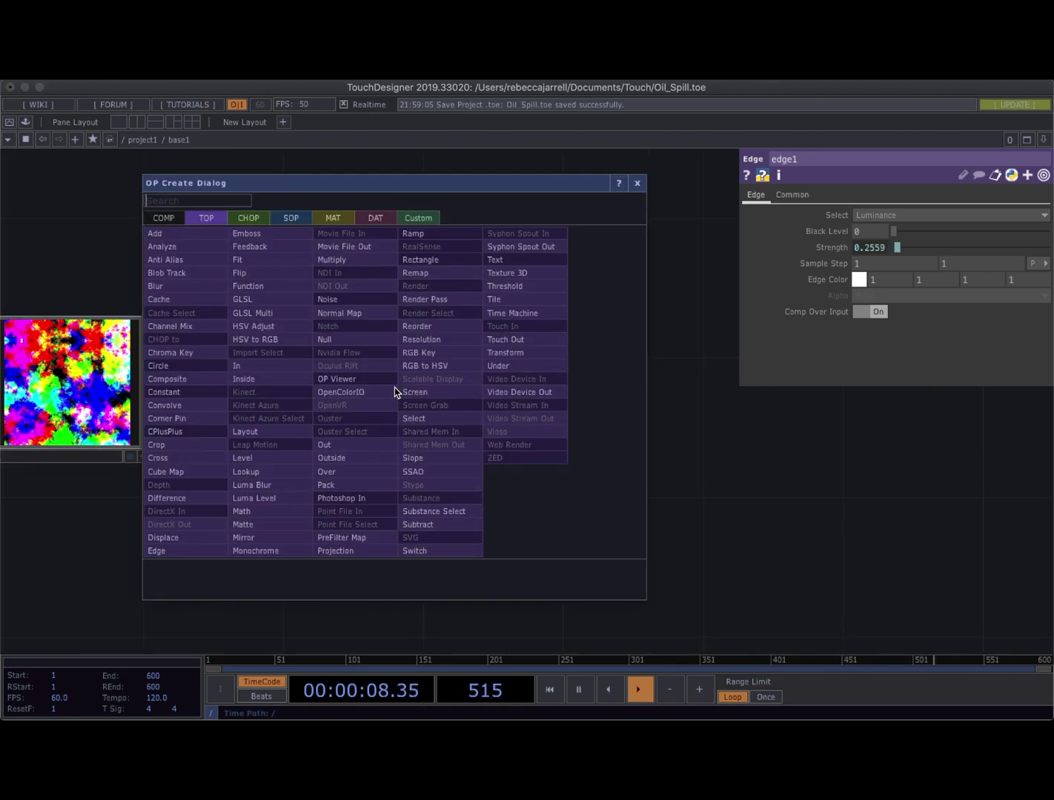
Add a Composite TOP, comp1, after hsvadj1 with transform1 as its second input
{"action": "type", "text": "com"}
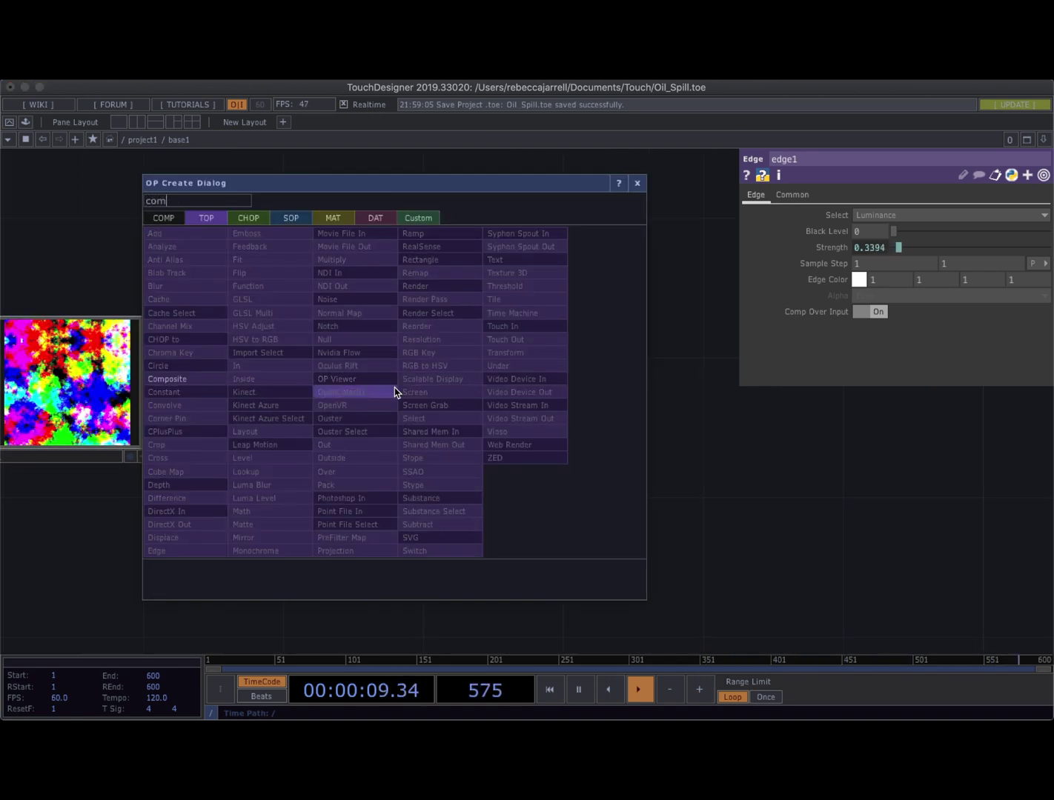
{"action": "left_click", "coordinate": [221, 382]}
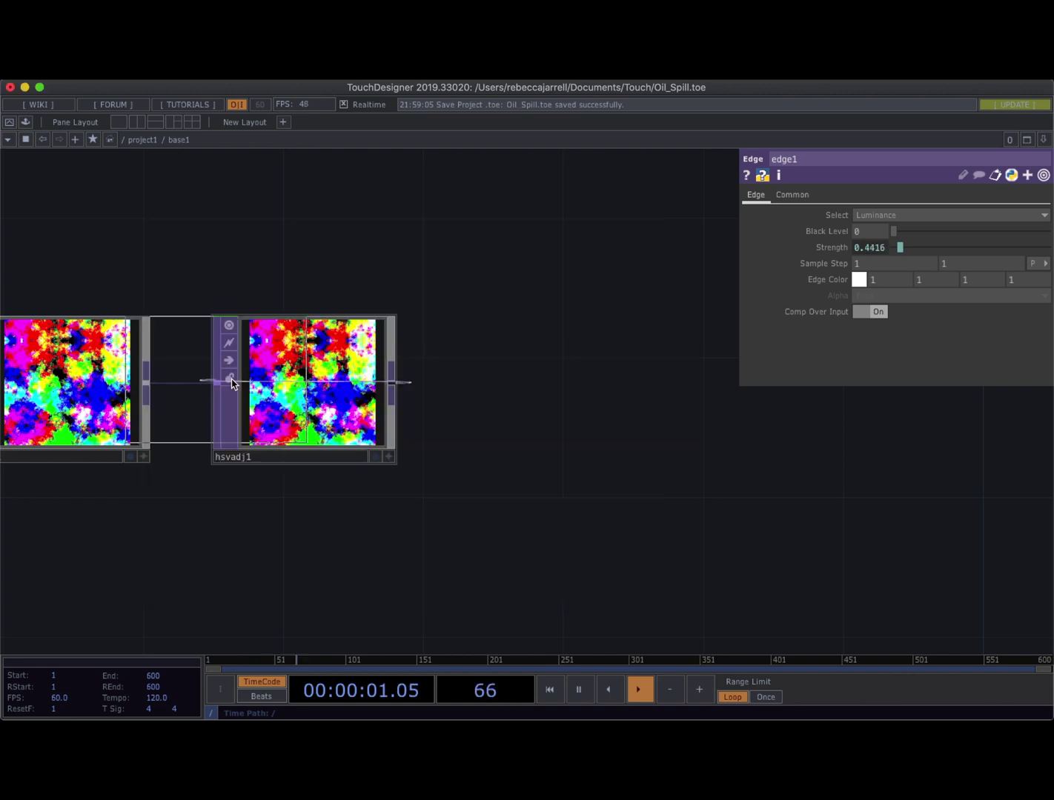
{"action": "left_click", "coordinate": [645, 519]}
{"action": "middle_click_drag", "start_coordinate": [376, 554], "coordinate": [459, 458]}
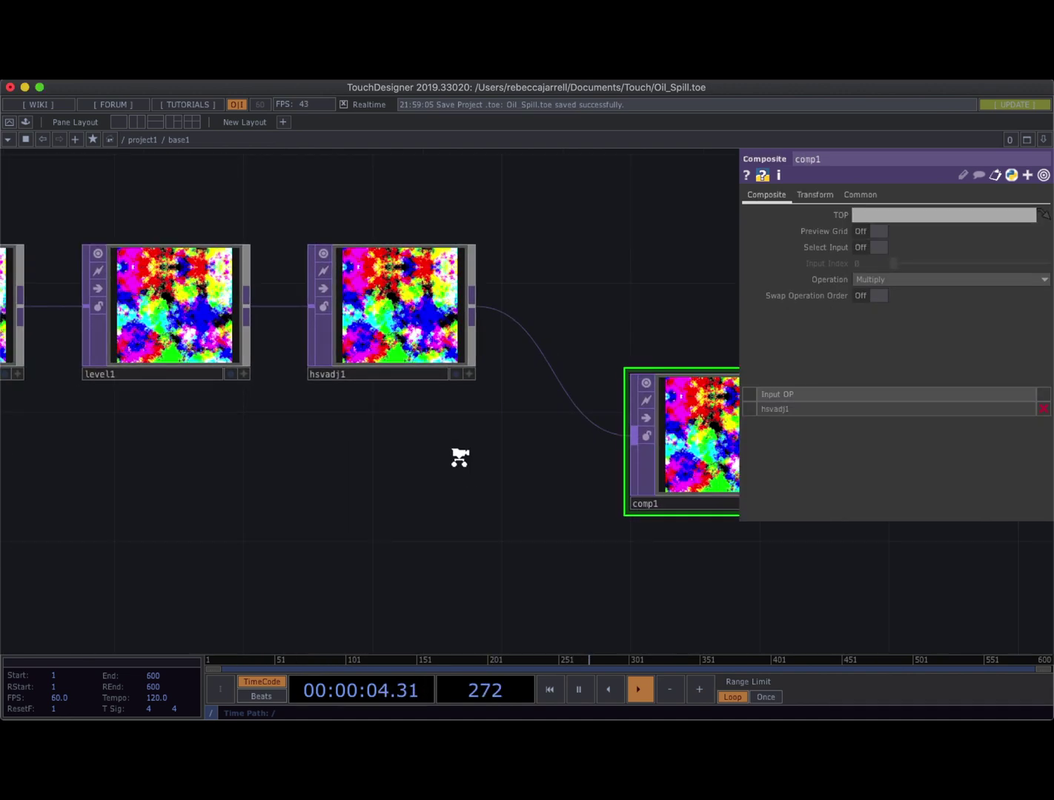
{"action": "scroll", "coordinate": [460, 458], "scroll_direction": "down", "scroll_amount": 5}
{"action": "scroll", "coordinate": [499, 419], "scroll_direction": "up", "scroll_amount": 1}
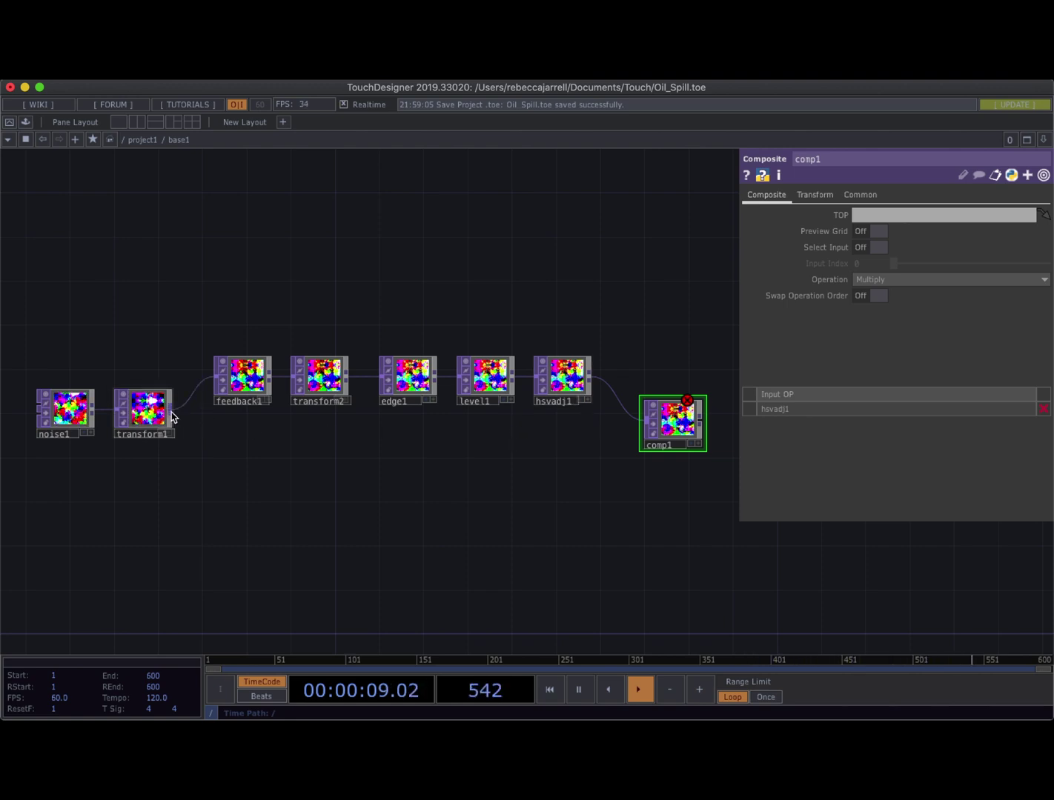
{"action": "left_click_drag", "start_coordinate": [170, 415], "coordinate": [637, 435]}
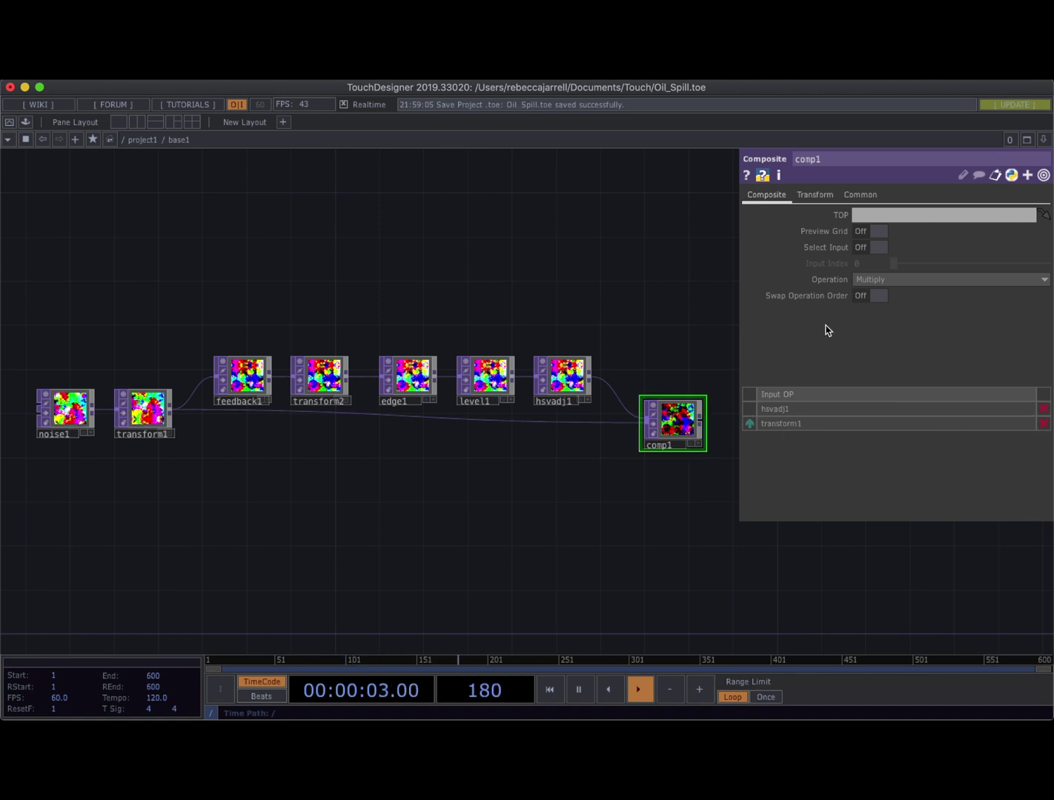
Set comp1's blend operation to Lighter Color
{"action": "scroll", "coordinate": [680, 398], "scroll_direction": "up", "scroll_amount": 5}
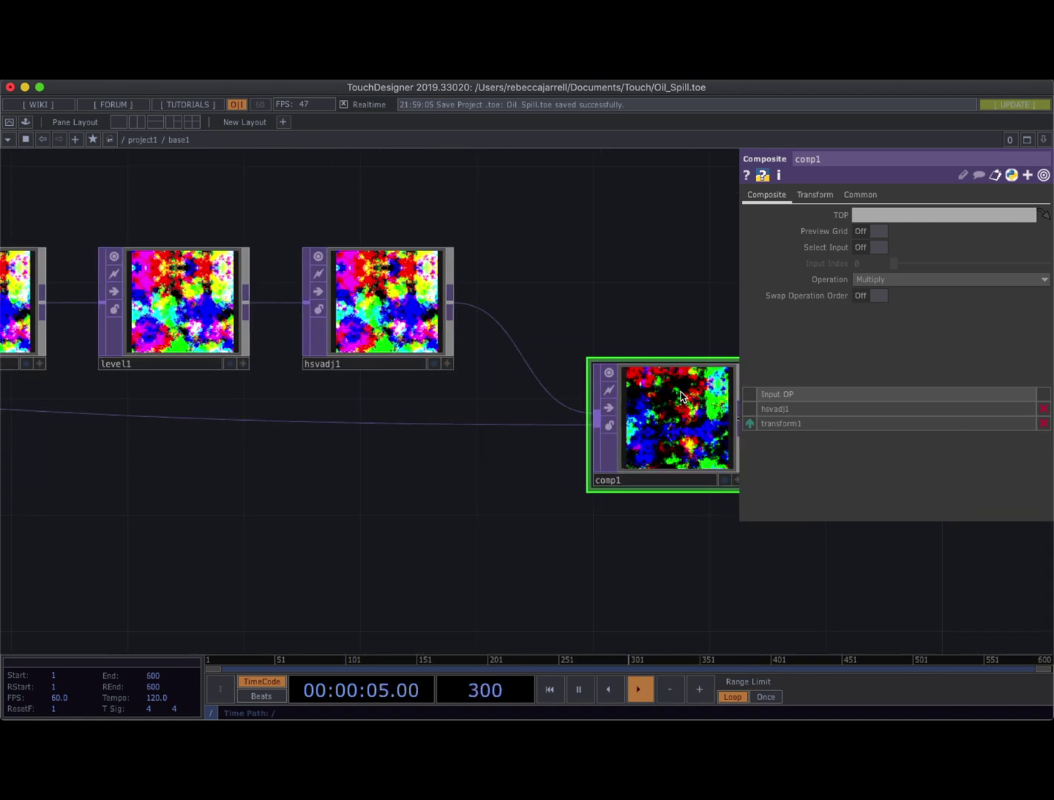
{"action": "left_click", "coordinate": [918, 279]}
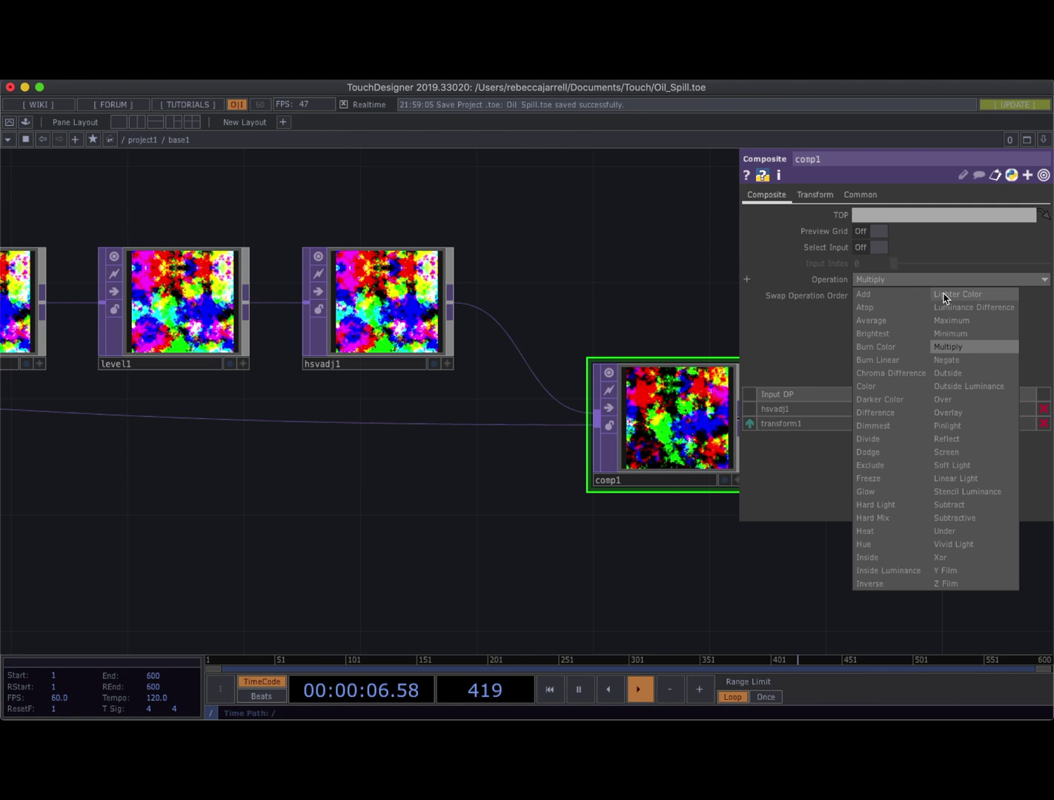
{"action": "left_click", "coordinate": [943, 296]}
{"action": "scroll", "coordinate": [658, 416], "scroll_direction": "up", "scroll_amount": 3}
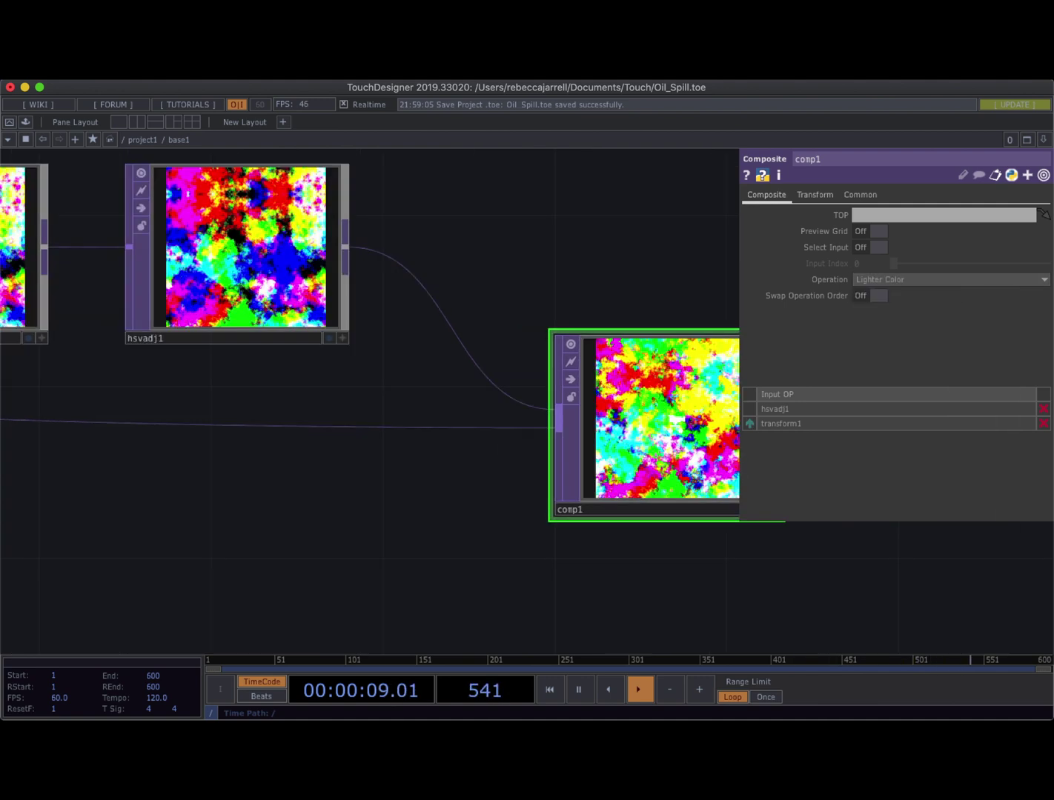
{"action": "scroll", "coordinate": [636, 413], "scroll_direction": "down", "scroll_amount": 3}
{"action": "scroll", "coordinate": [313, 493], "scroll_direction": "down", "scroll_amount": 2}
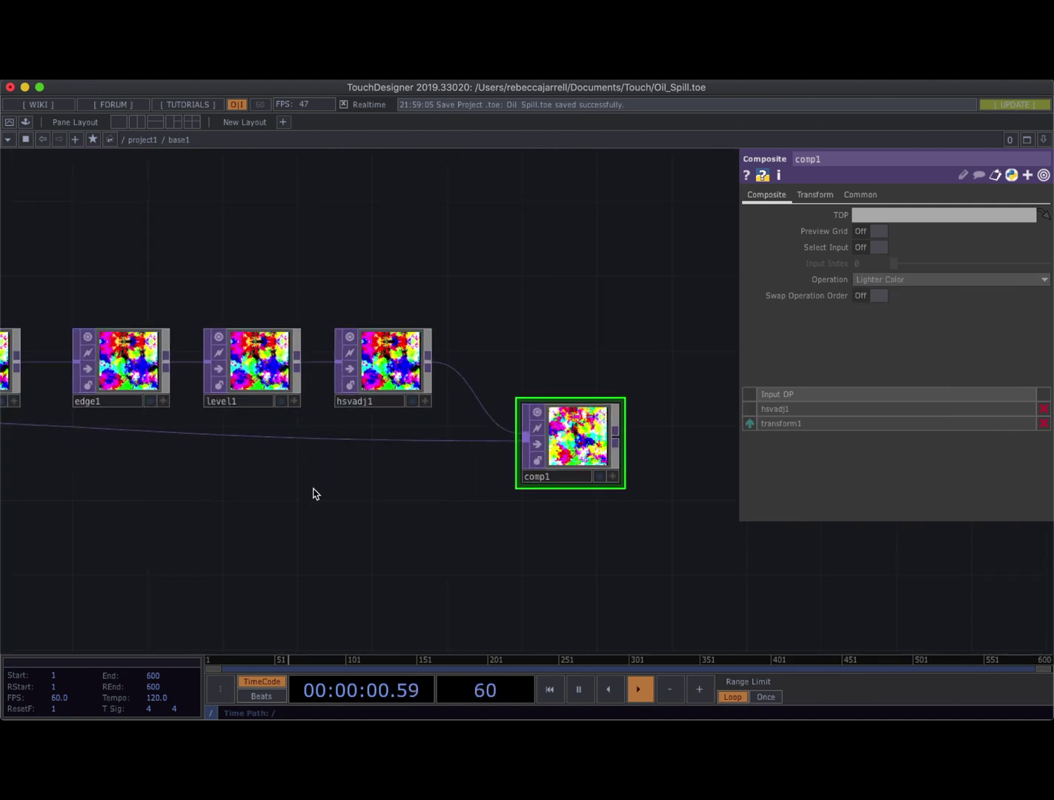
Make comp1 the Target TOP of feedback1
{"action": "left_click_drag", "start_coordinate": [313, 492], "coordinate": [508, 489]}
{"action": "left_click_drag", "start_coordinate": [243, 506], "coordinate": [302, 397]}
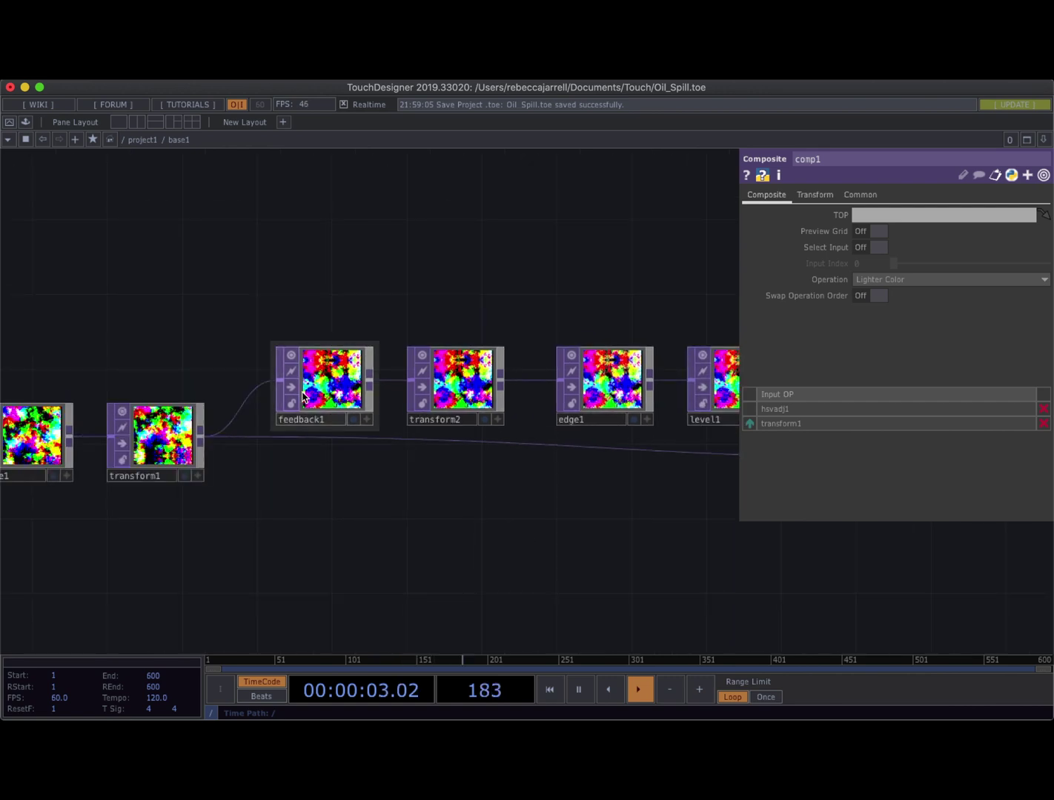
{"action": "left_click", "coordinate": [319, 414]}
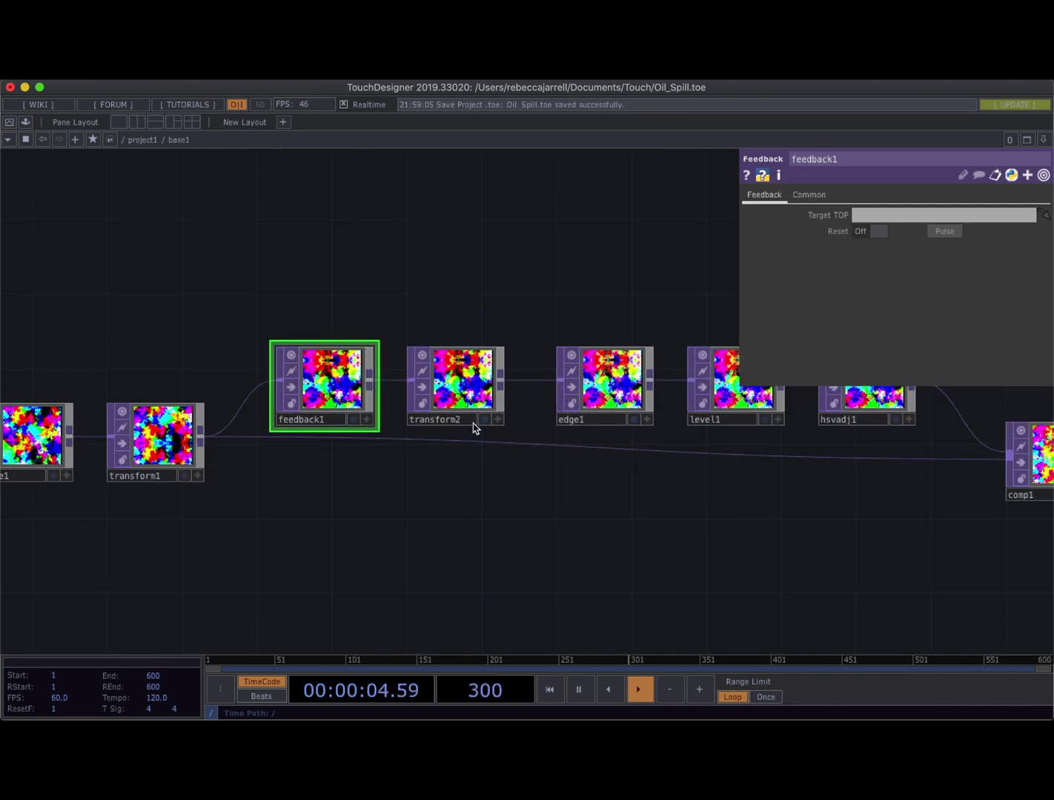
{"action": "scroll", "coordinate": [331, 454], "scroll_direction": "right", "scroll_amount": 6}
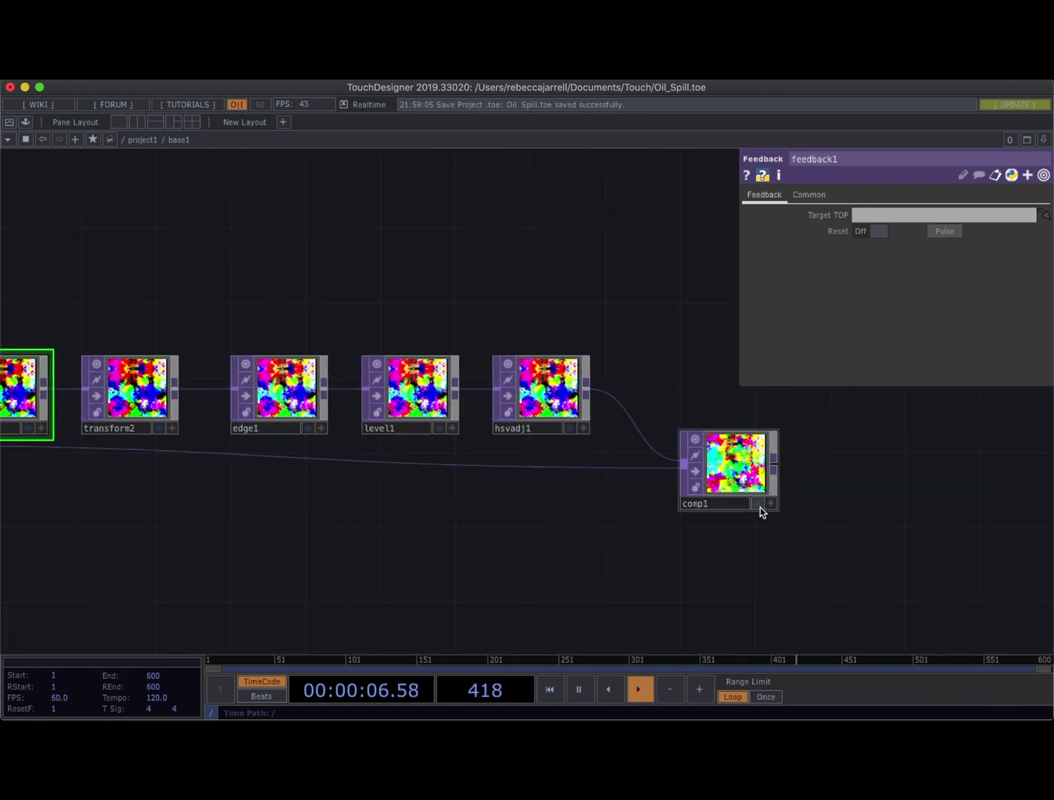
{"action": "left_click_drag", "start_coordinate": [768, 509], "coordinate": [875, 217]}
{"action": "scroll", "coordinate": [852, 518], "scroll_direction": "right", "scroll_amount": 2}
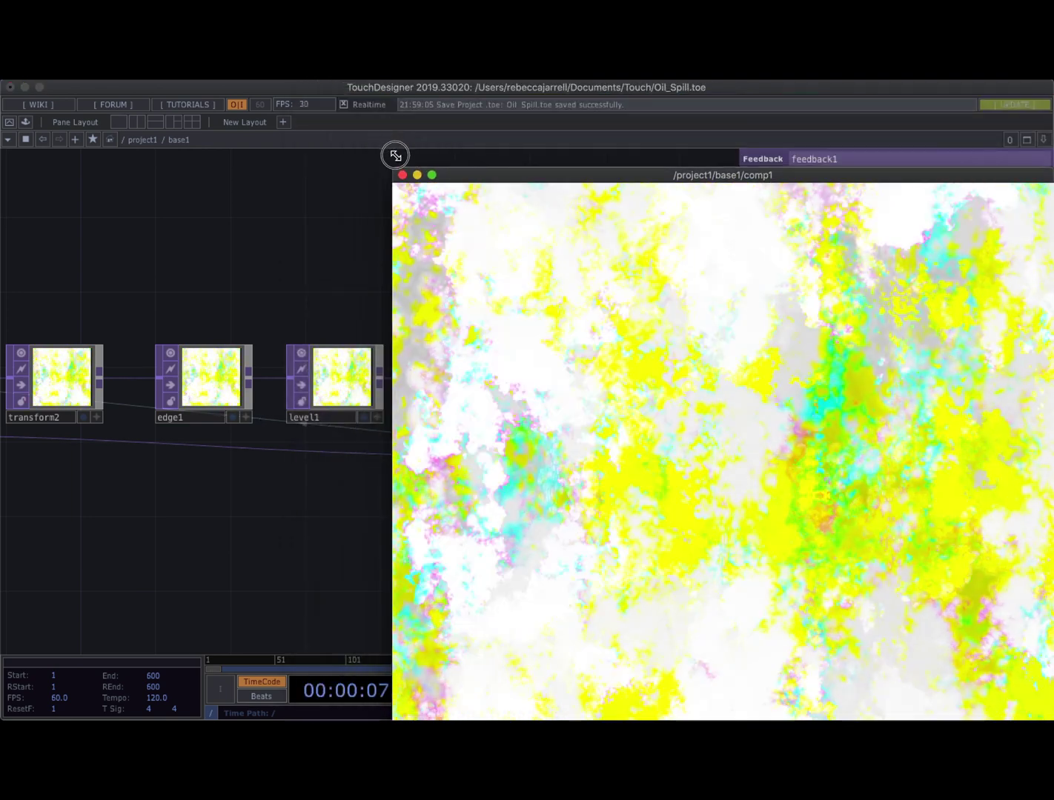
{"action": "left_click_drag", "start_coordinate": [493, 175], "coordinate": [177, 87]}
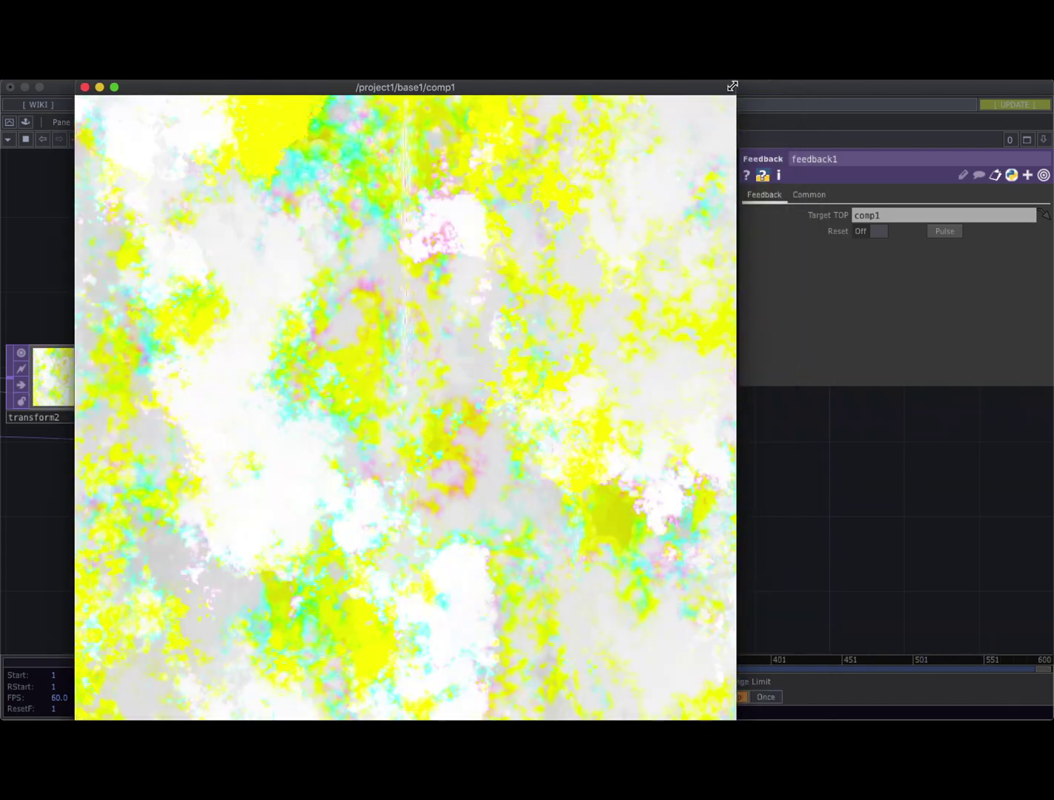
{"action": "left_click_drag", "start_coordinate": [729, 83], "coordinate": [619, 216]}
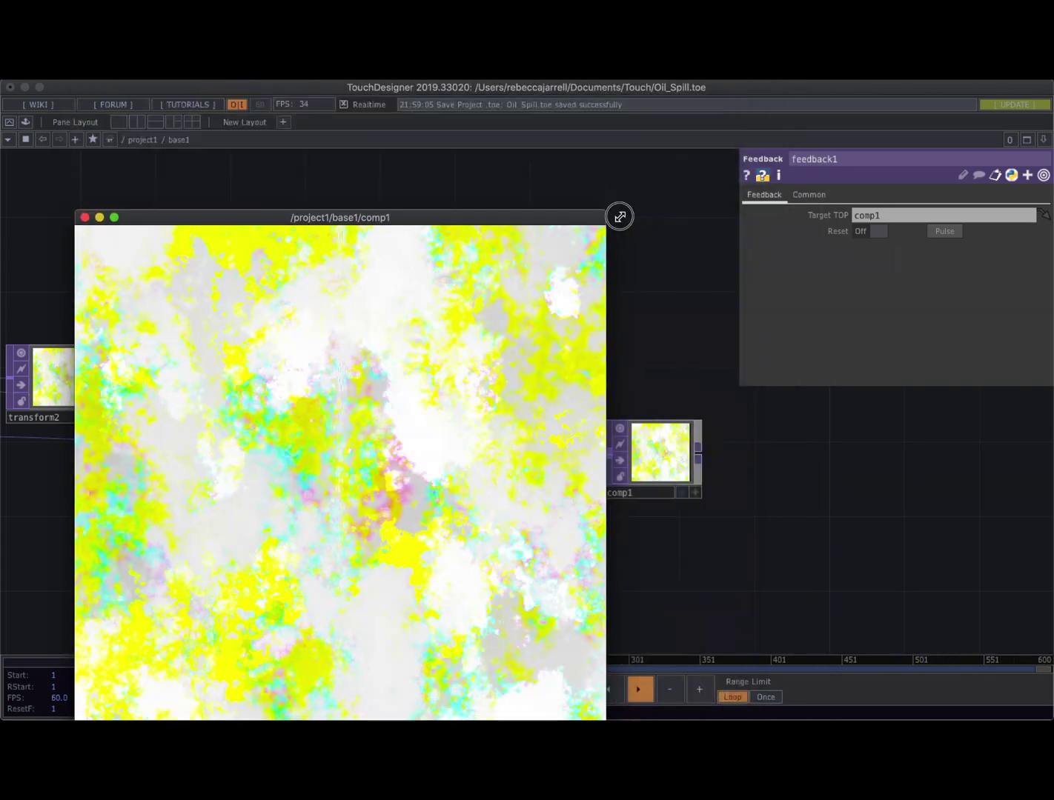
{"action": "left_click_drag", "start_coordinate": [508, 217], "coordinate": [530, 102]}
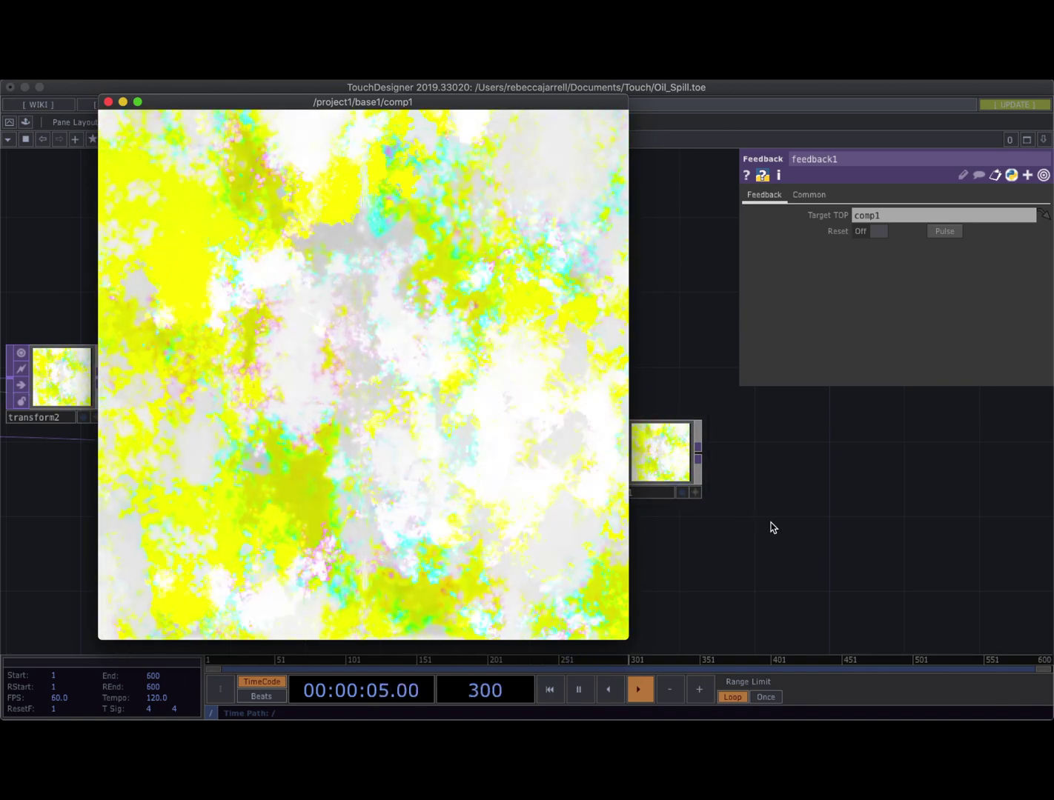
{"action": "left_click", "coordinate": [537, 109]}
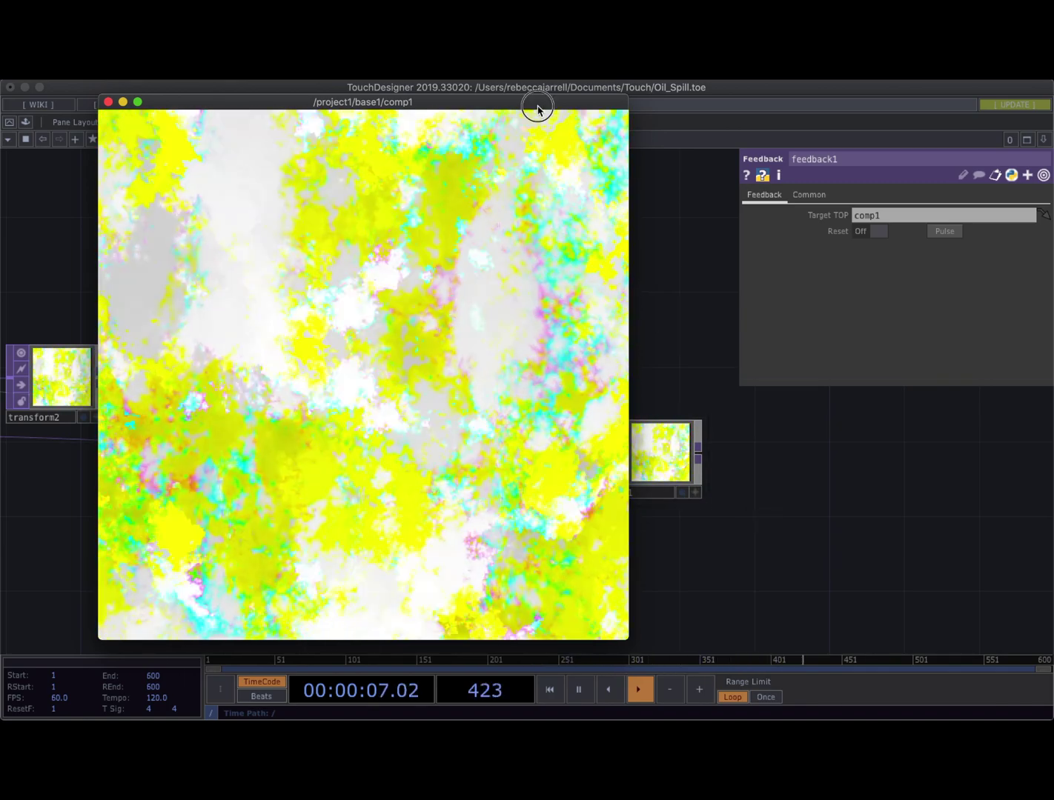
{"action": "left_click_drag", "start_coordinate": [537, 109], "coordinate": [459, 112]}
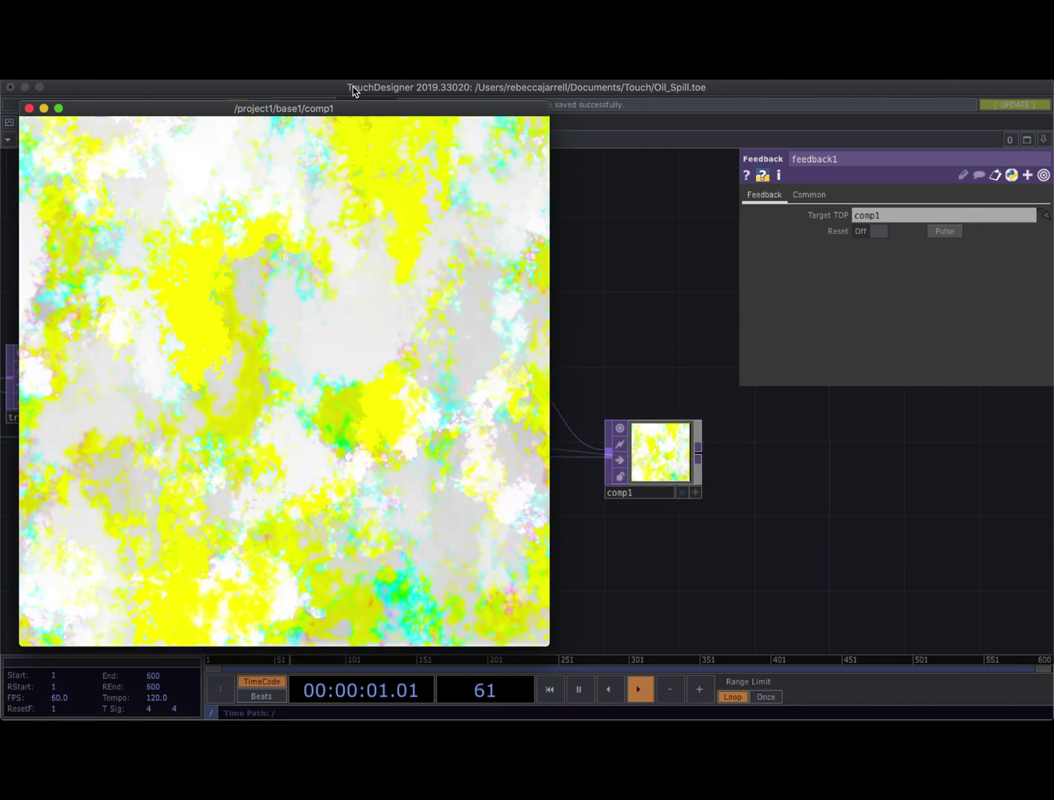
{"action": "left_click_drag", "start_coordinate": [20, 104], "coordinate": [126, 272]}
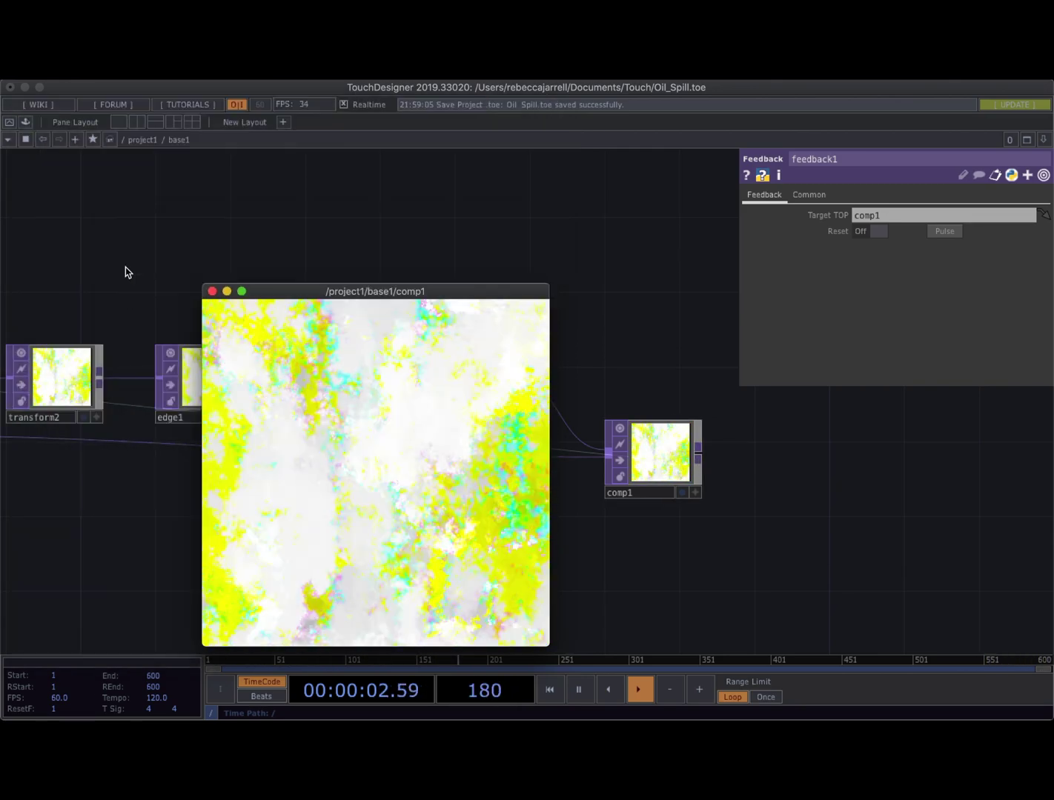
{"action": "left_click", "coordinate": [212, 291]}
{"action": "mouse_move", "coordinate": [574, 548]}
{"action": "left_mouse_down"}
{"action": "mouse_move", "coordinate": [349, 552]}
{"action": "mouse_move", "coordinate": [475, 546]}
{"action": "left_mouse_up"}
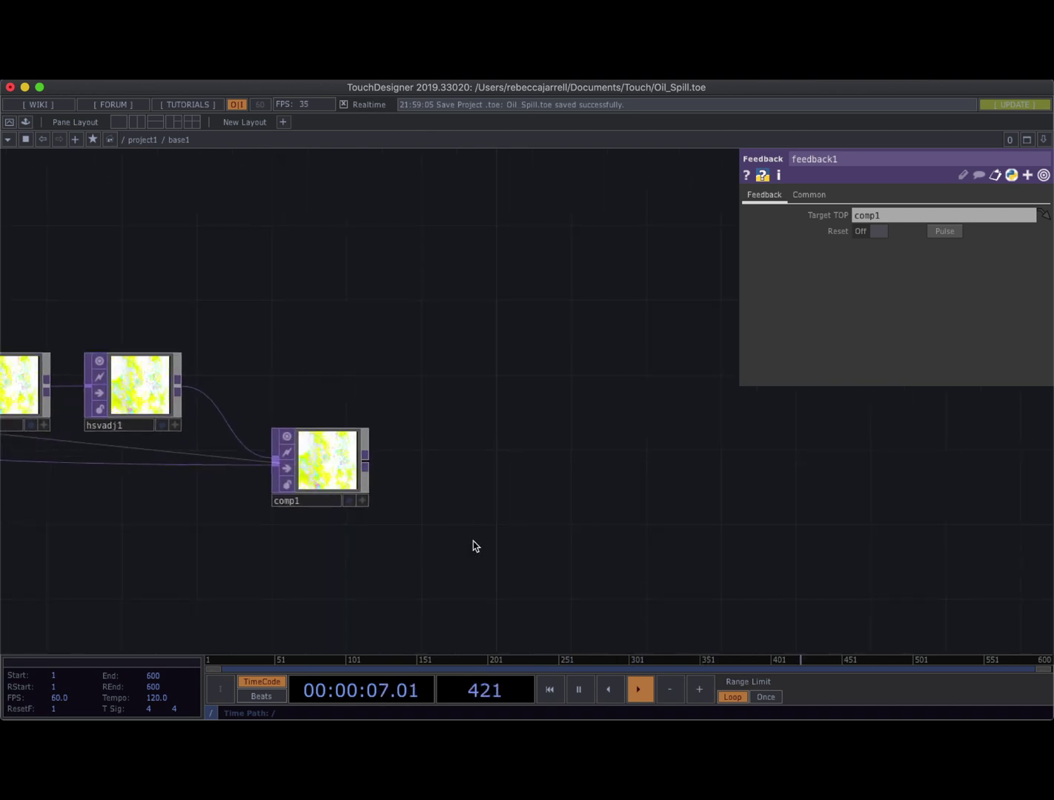
Create an Edge TOP from comp1's output by searching 'e', placing edge2 beside comp1
{"action": "left_click", "coordinate": [365, 466]}
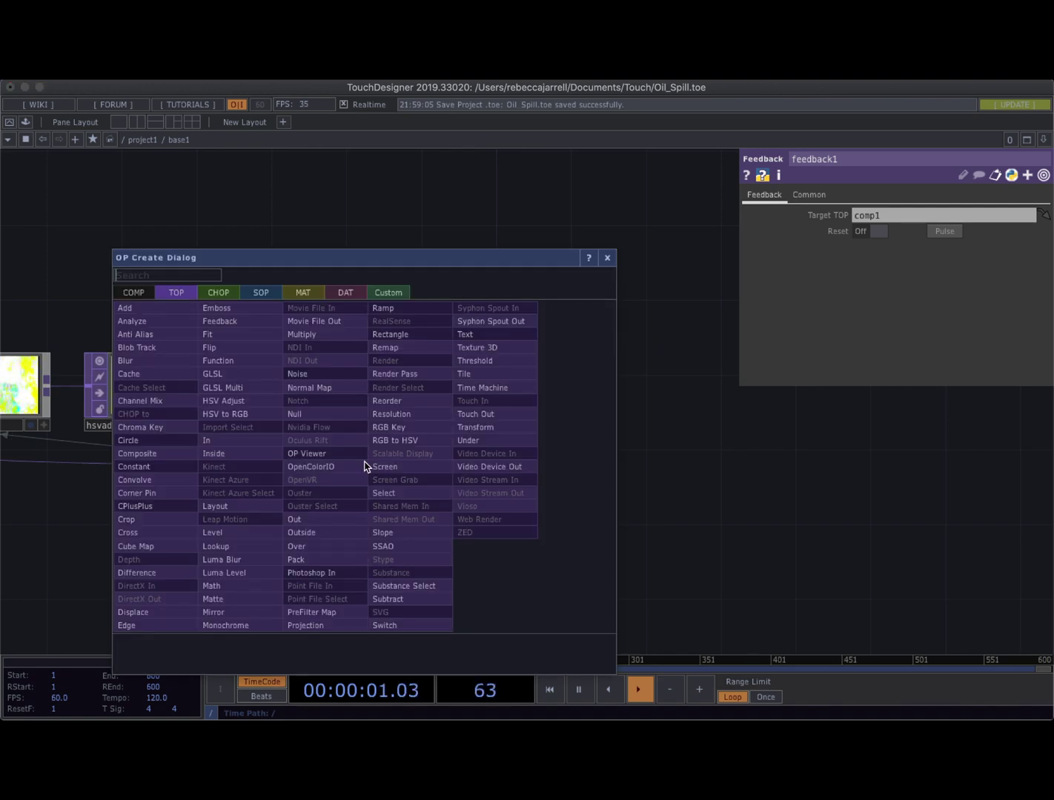
{"action": "type", "text": "ed"}
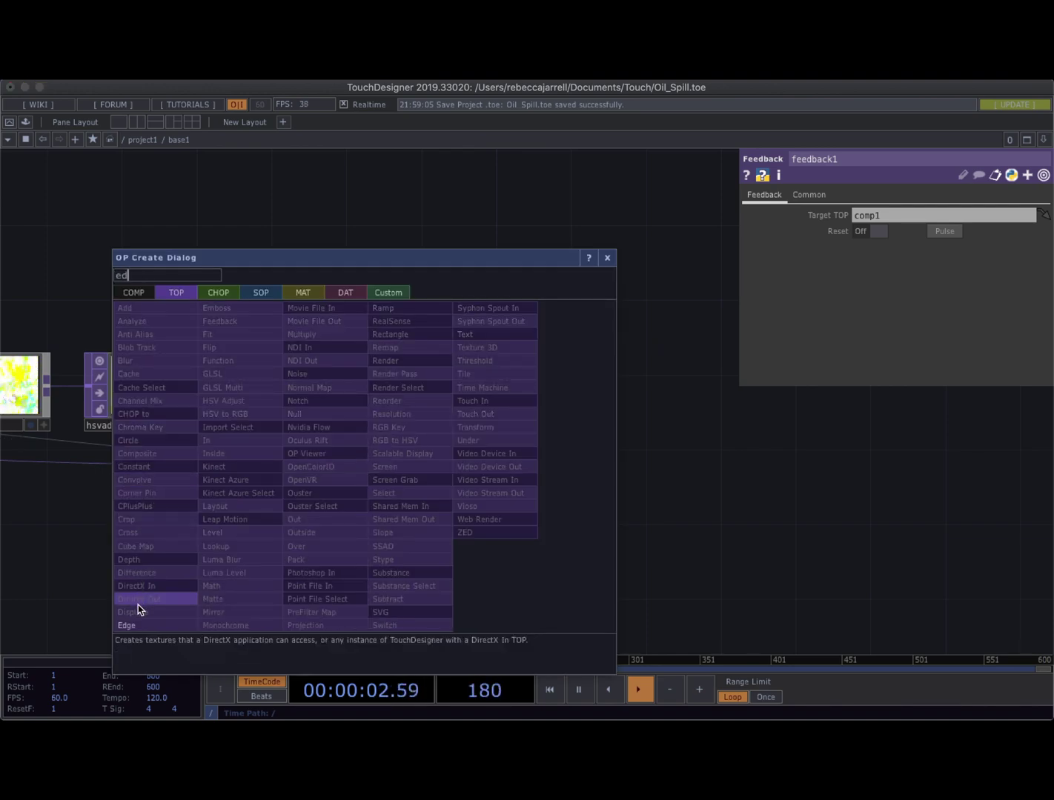
{"action": "left_click", "coordinate": [128, 625]}
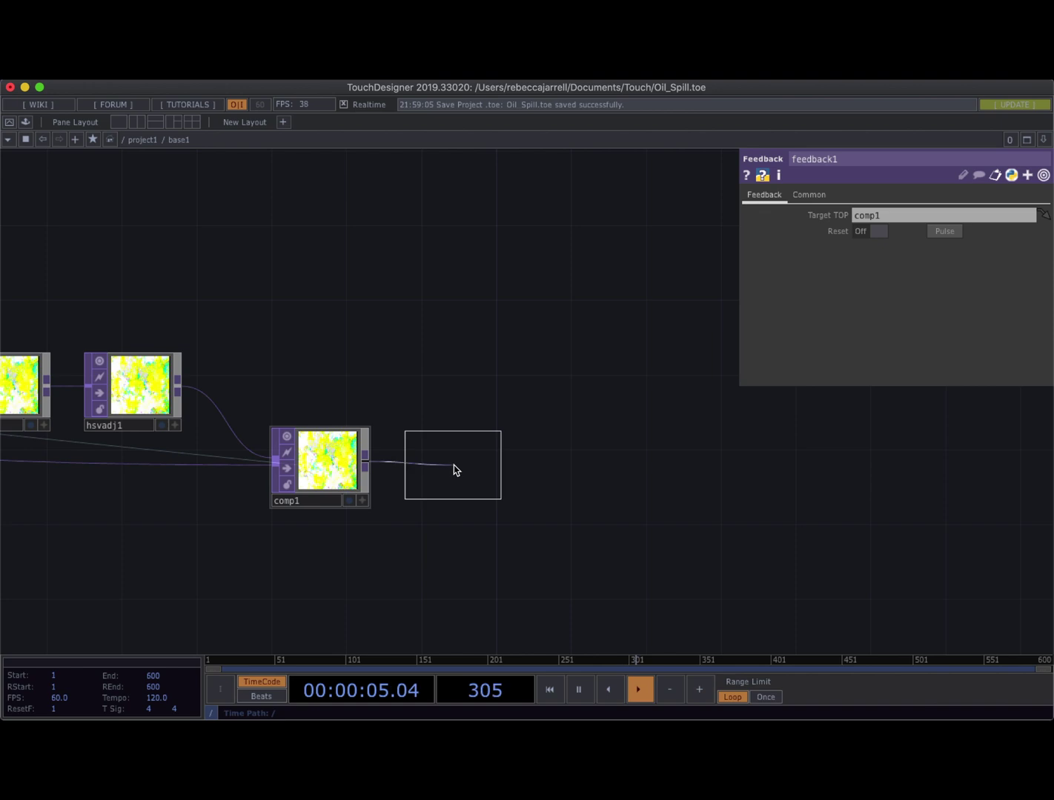
{"action": "left_click", "coordinate": [455, 464]}
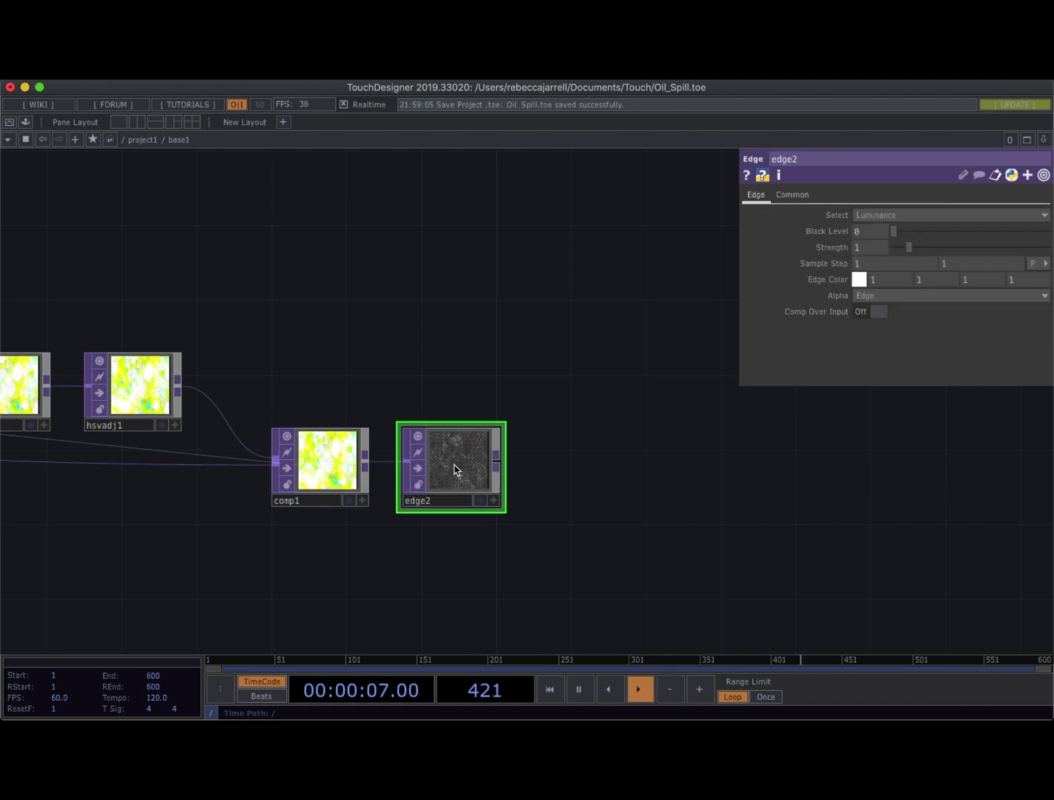
Open edge2's output in a floating viewer, size it, and pan to show edge1, level1 and transform2
{"action": "right_click", "coordinate": [454, 464]}
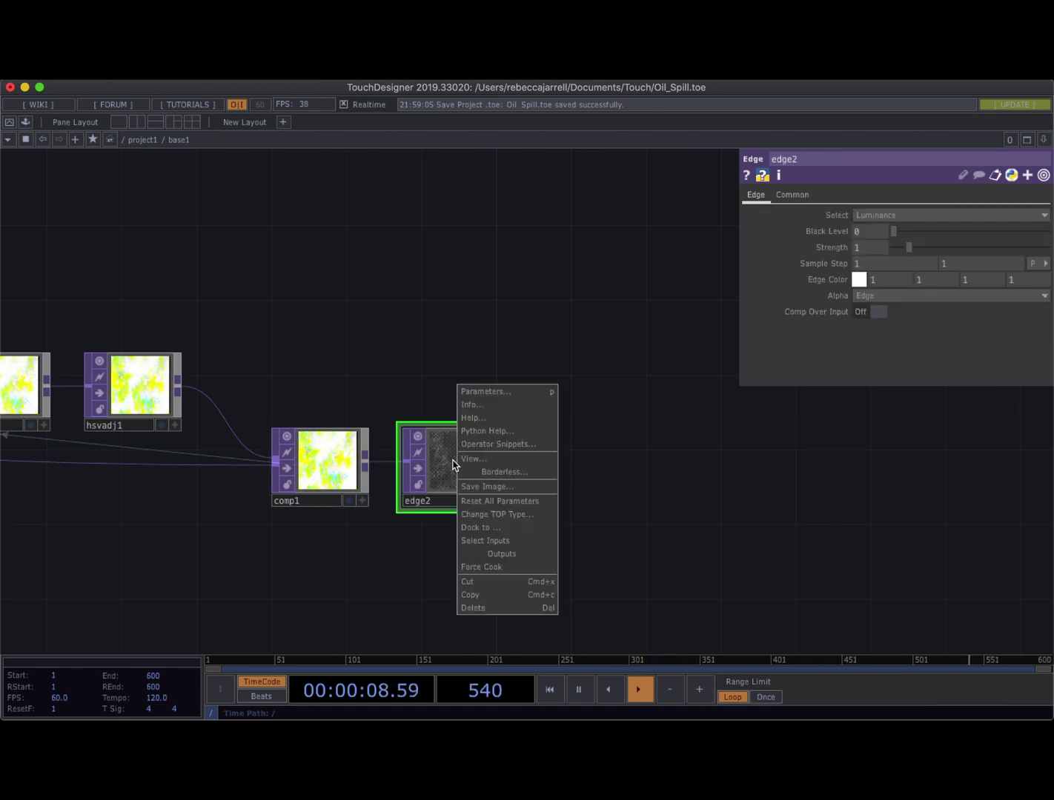
{"action": "left_click", "coordinate": [467, 459]}
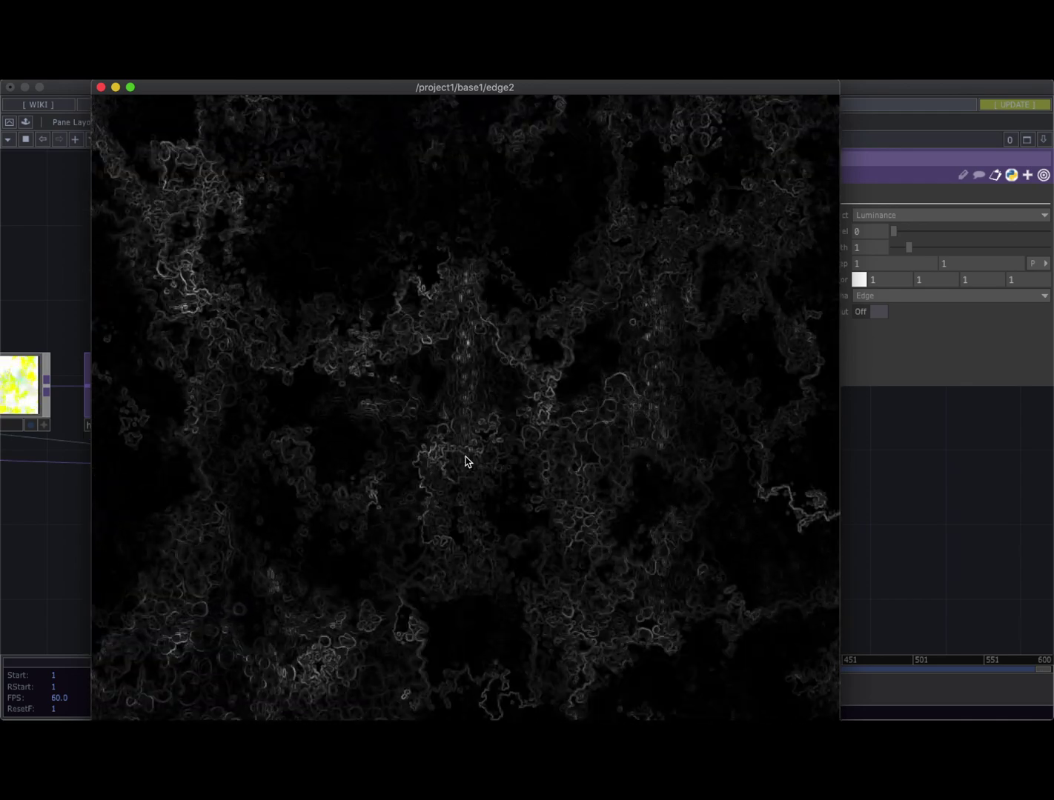
{"action": "left_click_drag", "start_coordinate": [667, 87], "coordinate": [908, 90]}
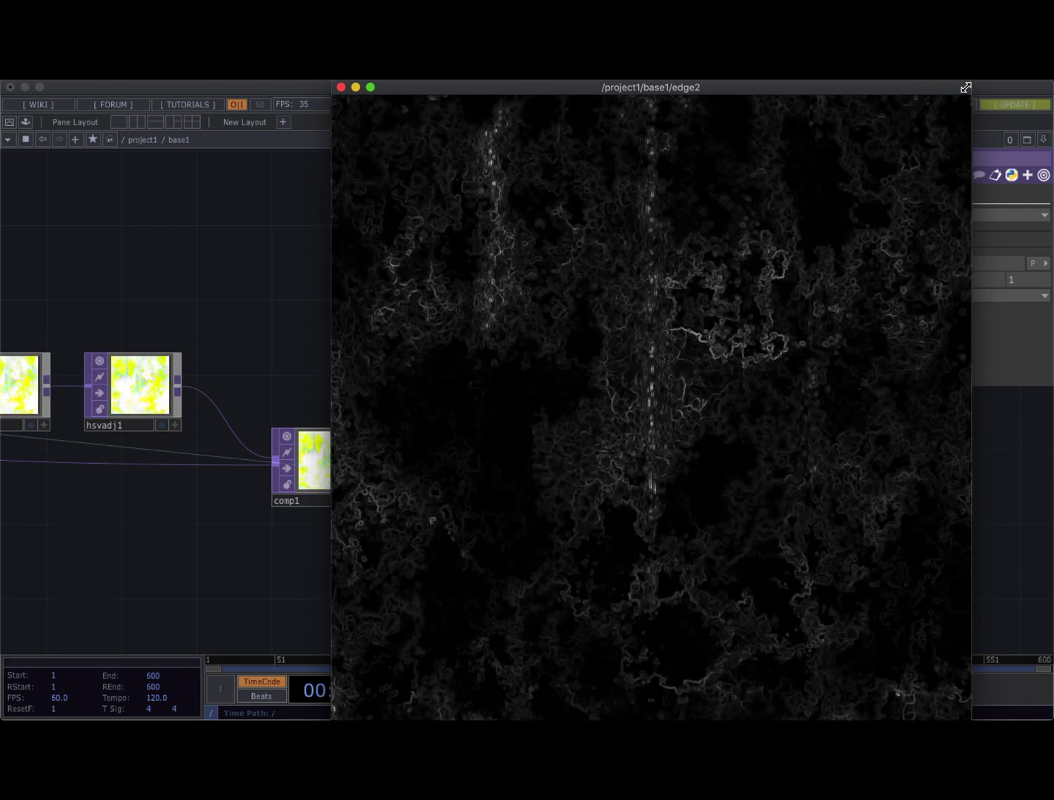
{"action": "double_click", "coordinate": [963, 86]}
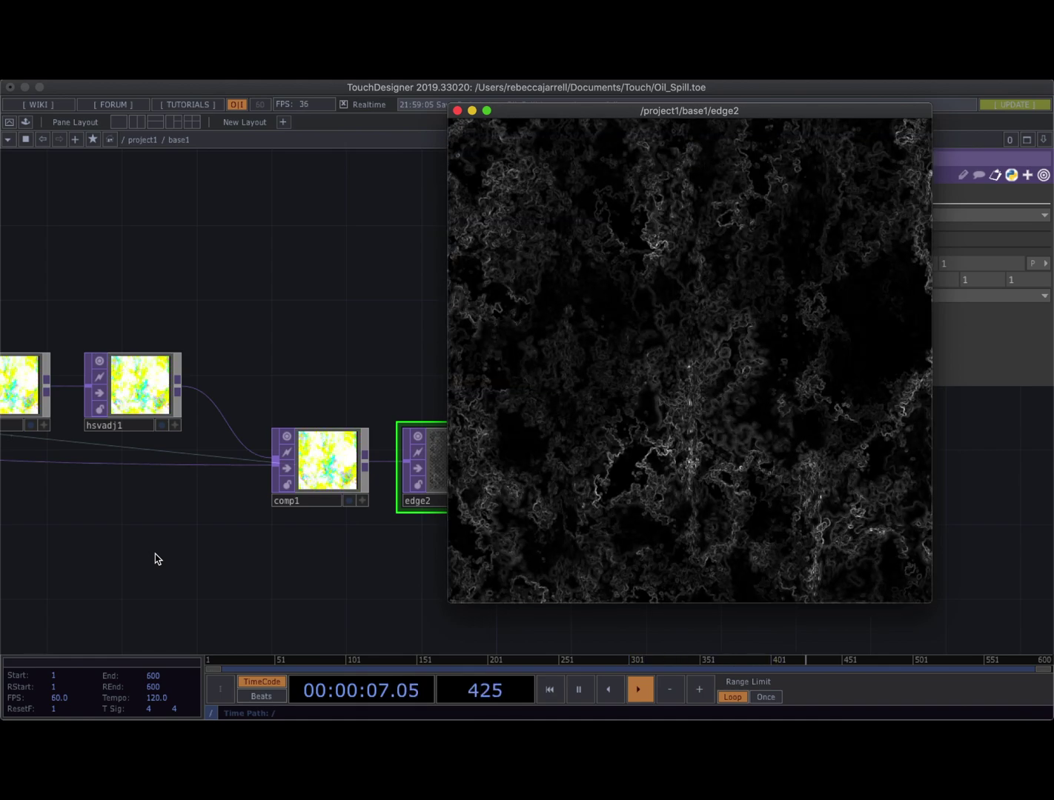
{"action": "left_click_drag", "start_coordinate": [93, 562], "coordinate": [297, 475]}
{"action": "left_click_drag", "start_coordinate": [186, 518], "coordinate": [306, 520]}
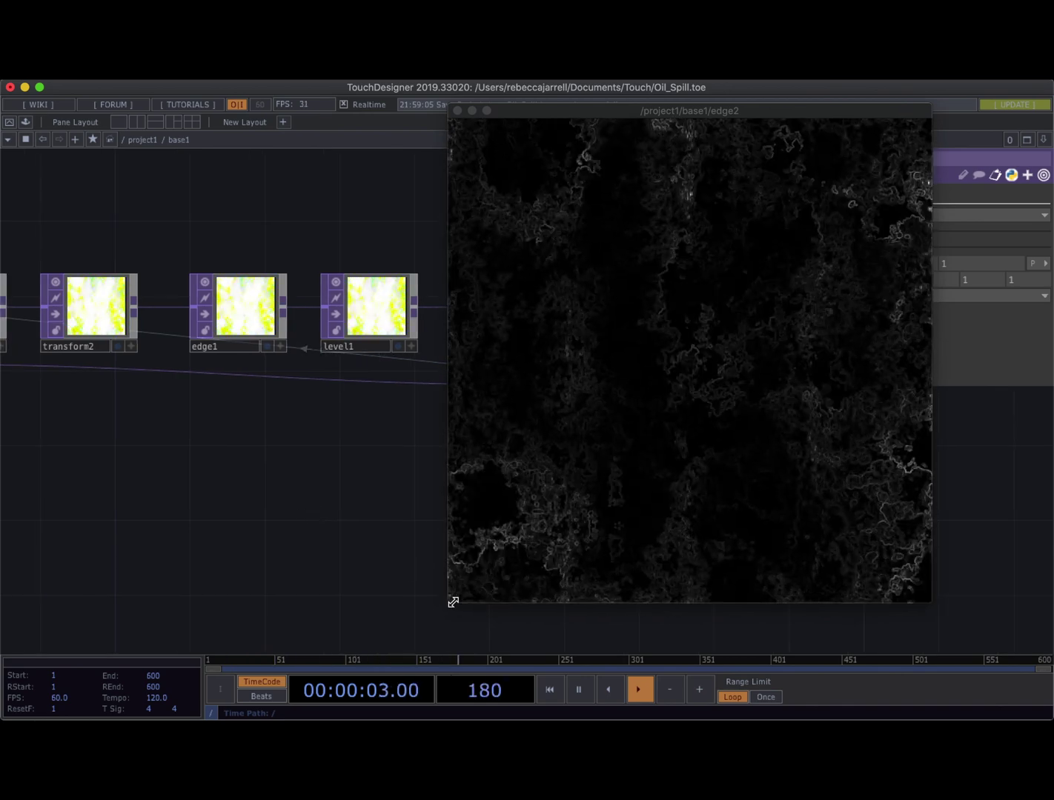
{"action": "left_click_drag", "start_coordinate": [449, 603], "coordinate": [487, 571]}
Arrange the edge2 and comp1 preview windows so edge1, transform1 and feedback1 are visible
{"action": "left_click_drag", "start_coordinate": [719, 110], "coordinate": [756, 152]}
{"action": "left_click_drag", "start_coordinate": [307, 437], "coordinate": [108, 412]}
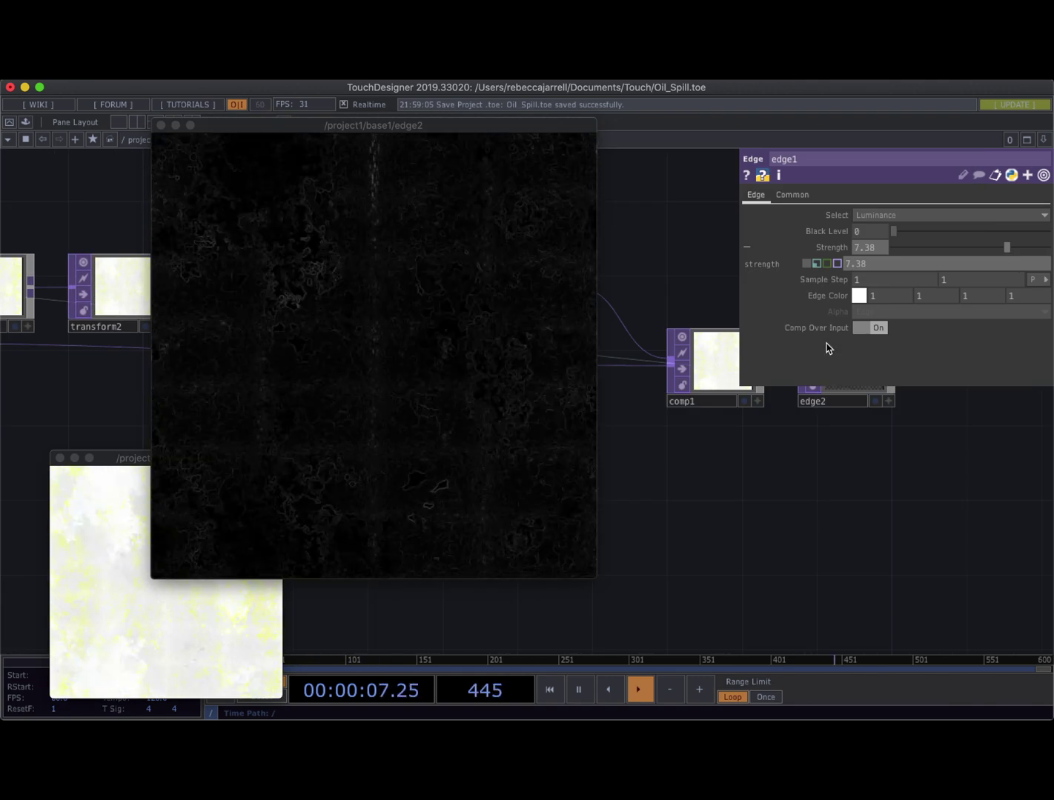
{"action": "left_click_drag", "start_coordinate": [396, 125], "coordinate": [568, 139]}
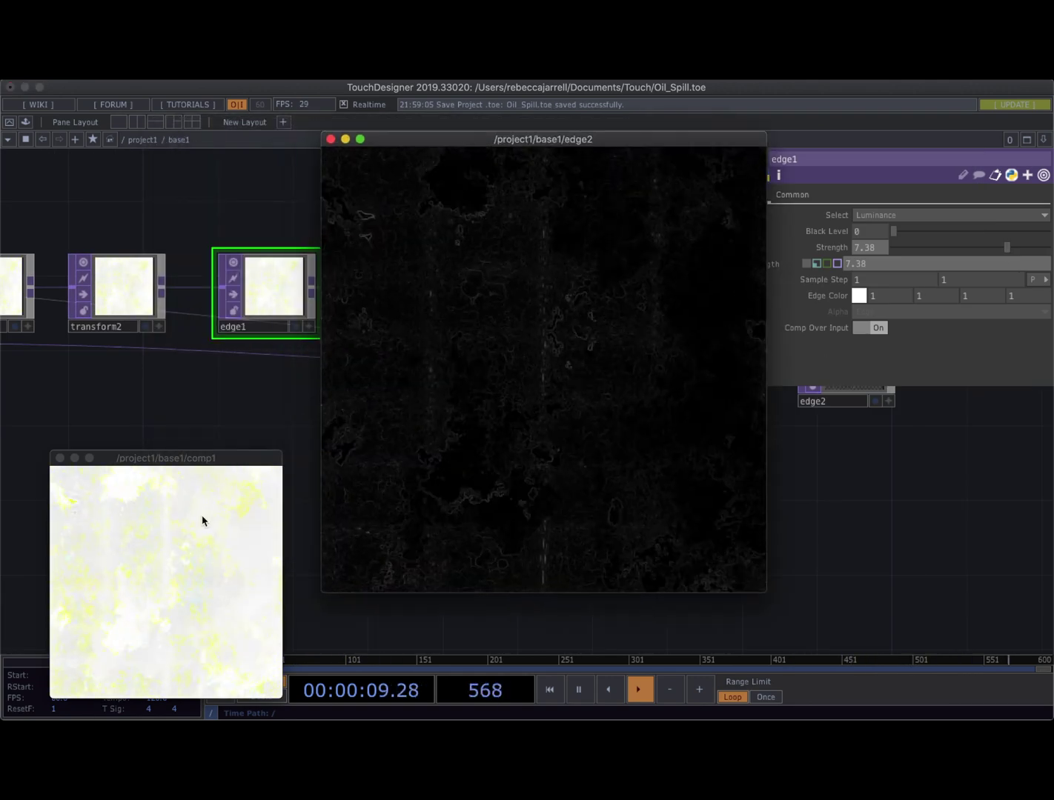
{"action": "left_click_drag", "start_coordinate": [199, 451], "coordinate": [312, 193]}
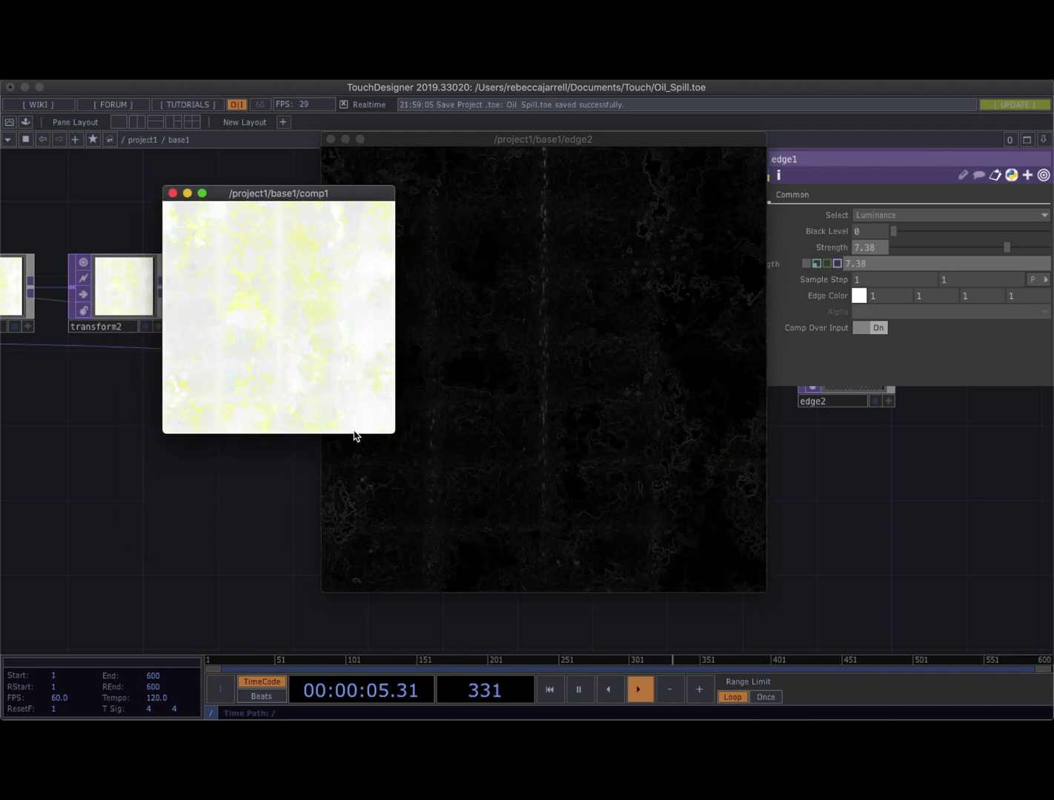
{"action": "left_click_drag", "start_coordinate": [396, 433], "coordinate": [528, 566]}
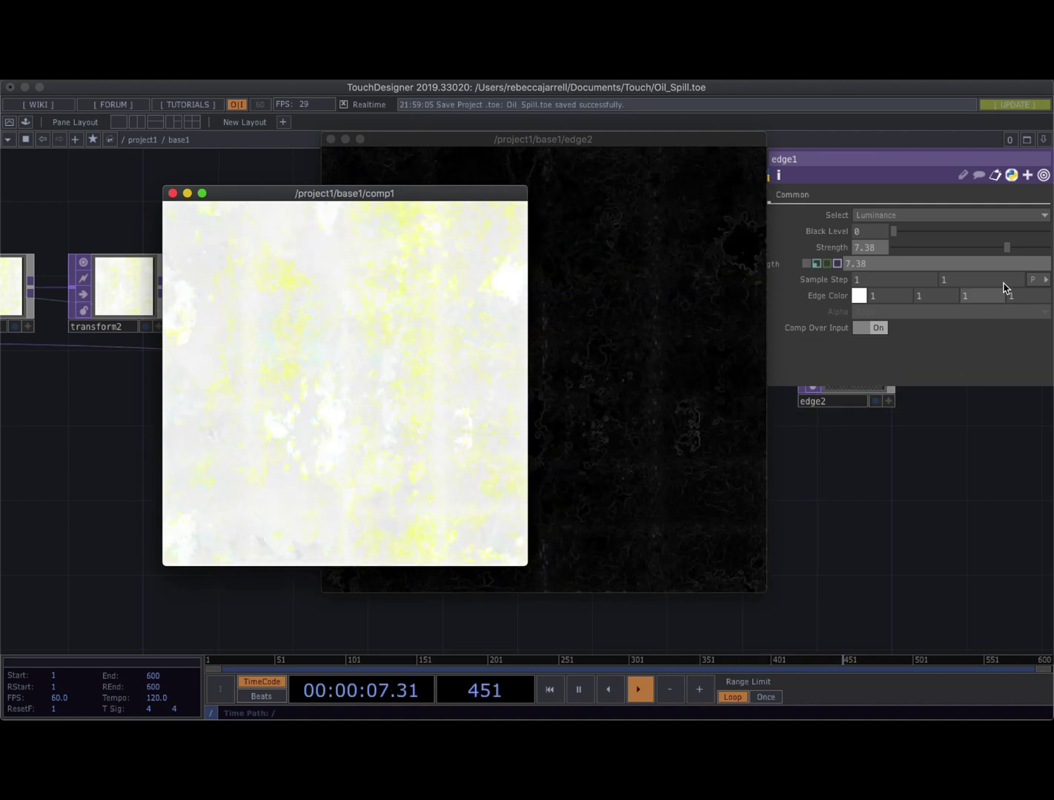
Lower edge1's Strength from 7.38 to 0.48, then switch it to the sine expression
{"action": "left_click_drag", "start_coordinate": [1006, 247], "coordinate": [898, 242]}
{"action": "left_click_drag", "start_coordinate": [487, 195], "coordinate": [277, 248]}
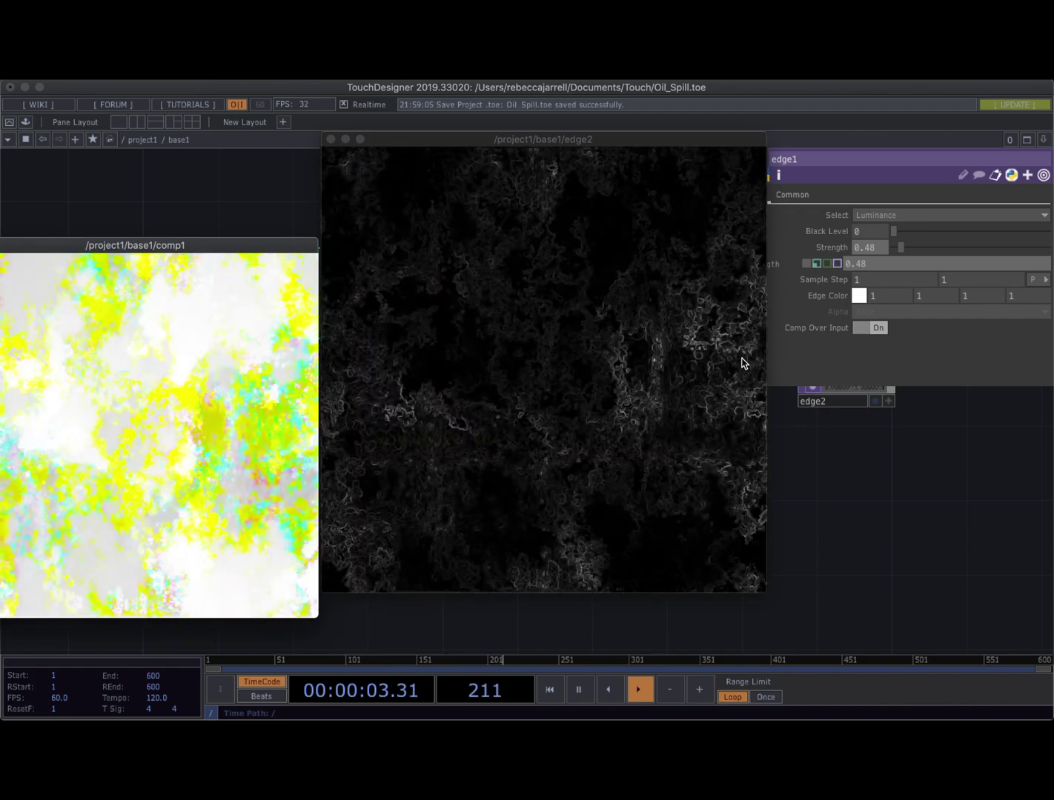
{"action": "left_click", "coordinate": [817, 264]}
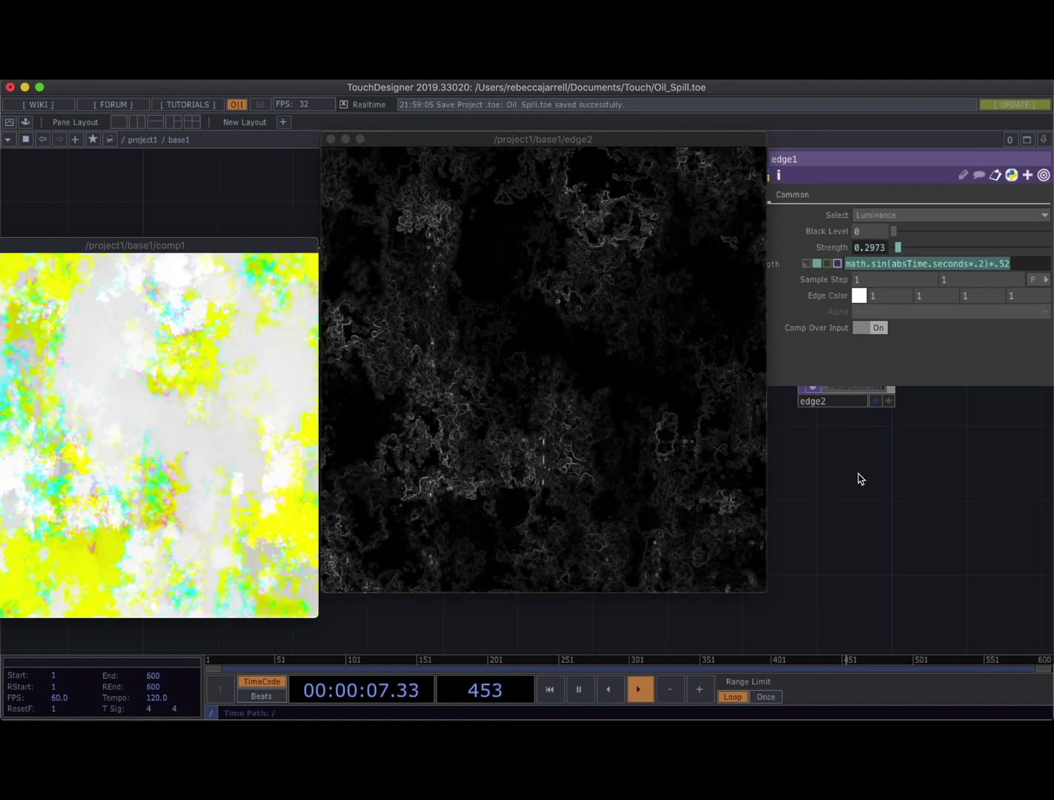
{"action": "scroll", "coordinate": [948, 545], "scroll_direction": "up", "scroll_amount": 3}
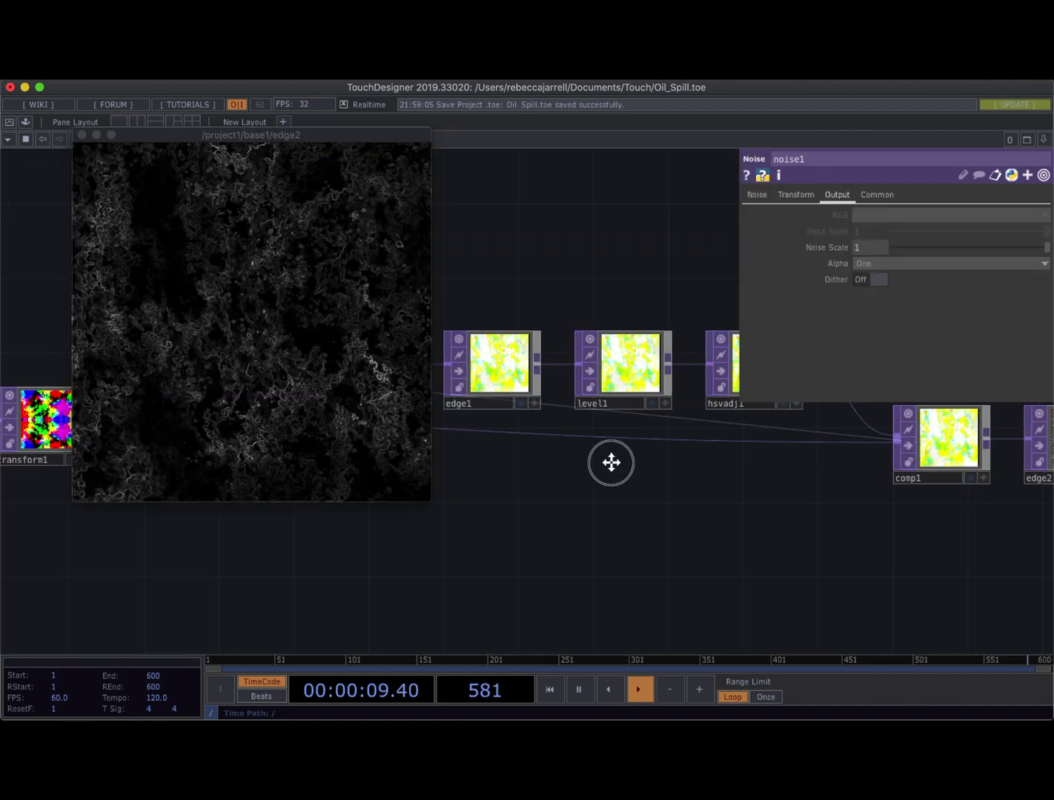
{"action": "left_click_drag", "start_coordinate": [610, 463], "coordinate": [566, 460]}
Set hsvadj1's Saturation Multiplier to 1 and compare it in an enlarged edge2 preview
{"action": "left_click", "coordinate": [709, 365]}
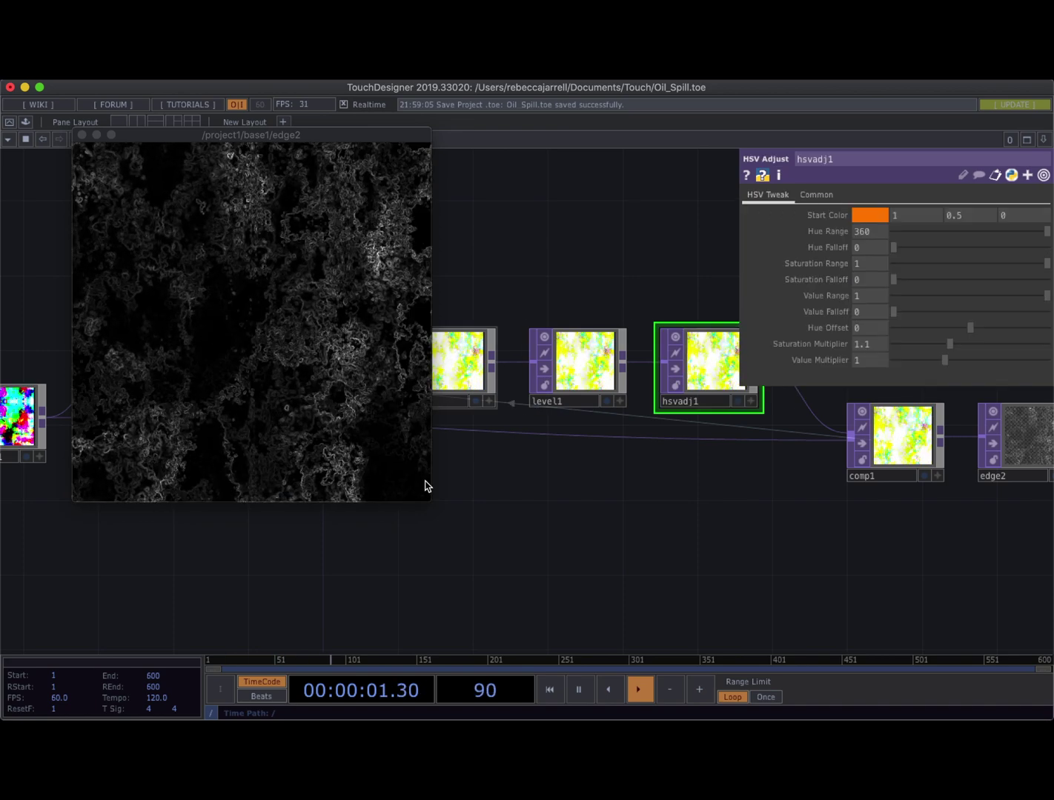
{"action": "left_click_drag", "start_coordinate": [425, 486], "coordinate": [581, 605]}
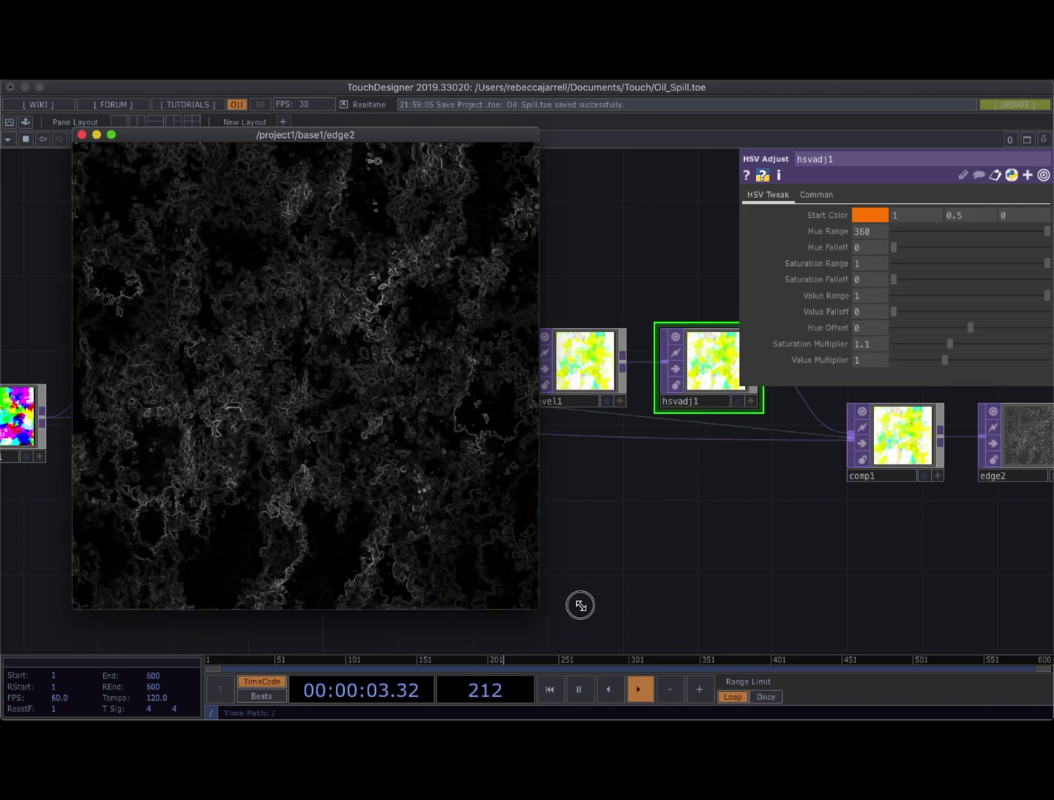
{"action": "left_click", "coordinate": [878, 348]}
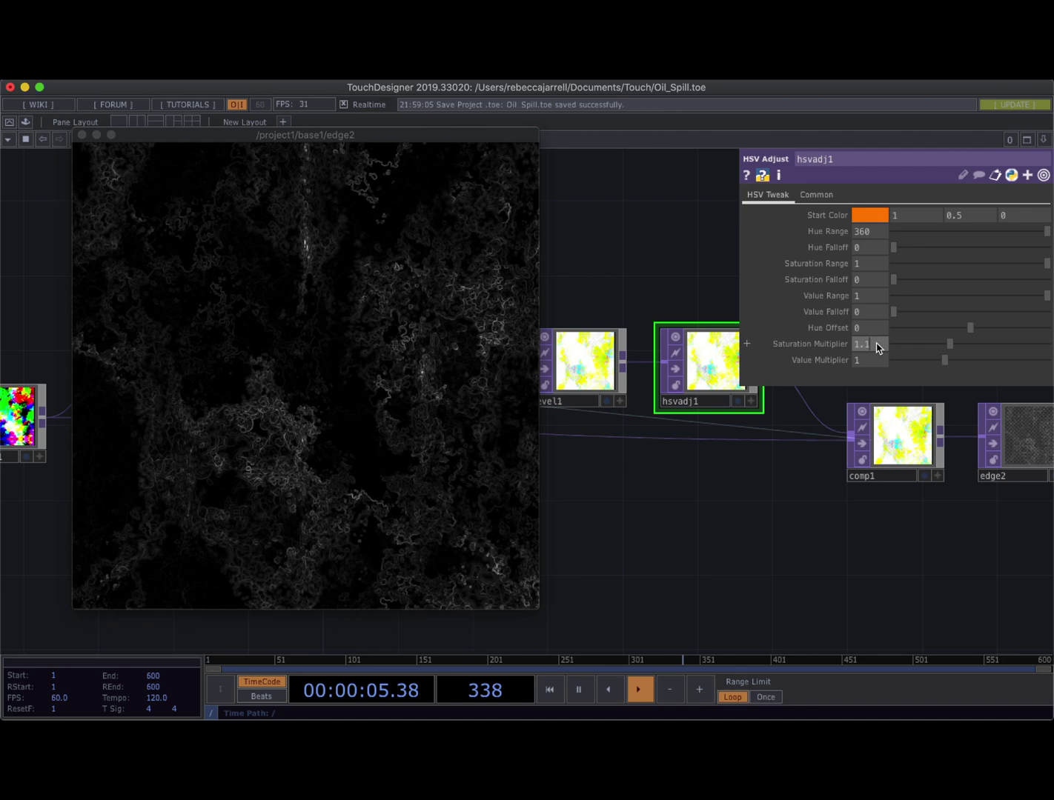
{"action": "type", "text": "1"}
{"action": "key", "text": "Return"}
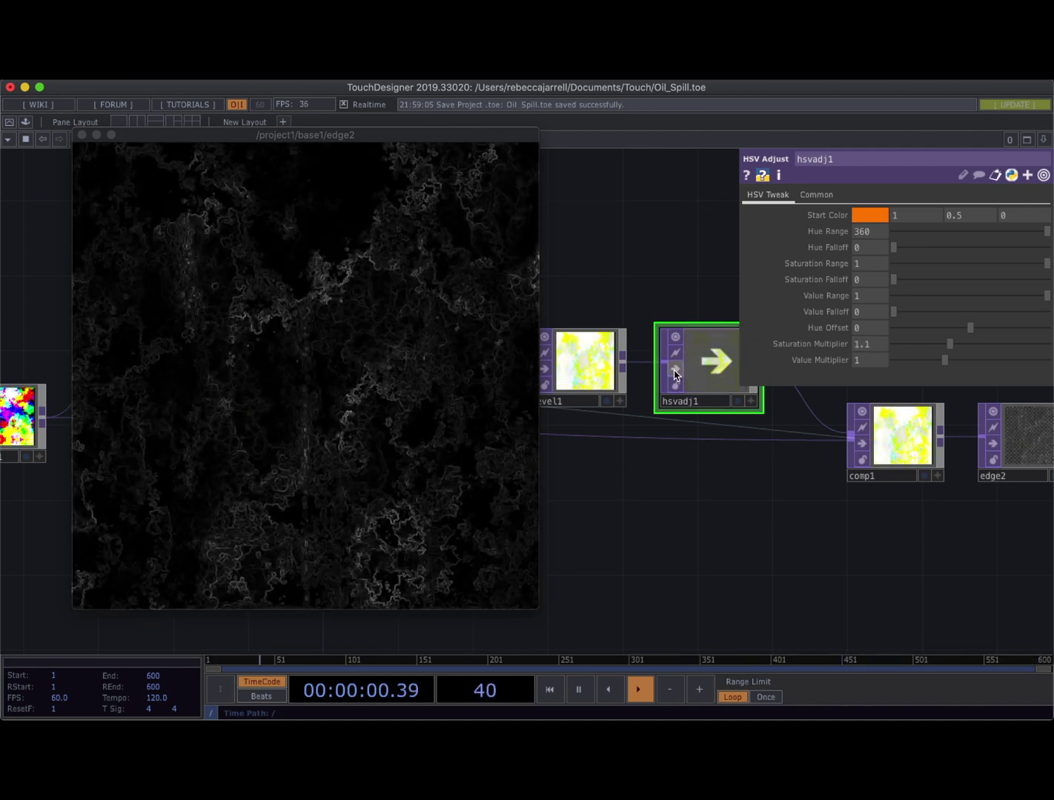
{"action": "left_click_drag", "start_coordinate": [538, 609], "coordinate": [590, 661]}
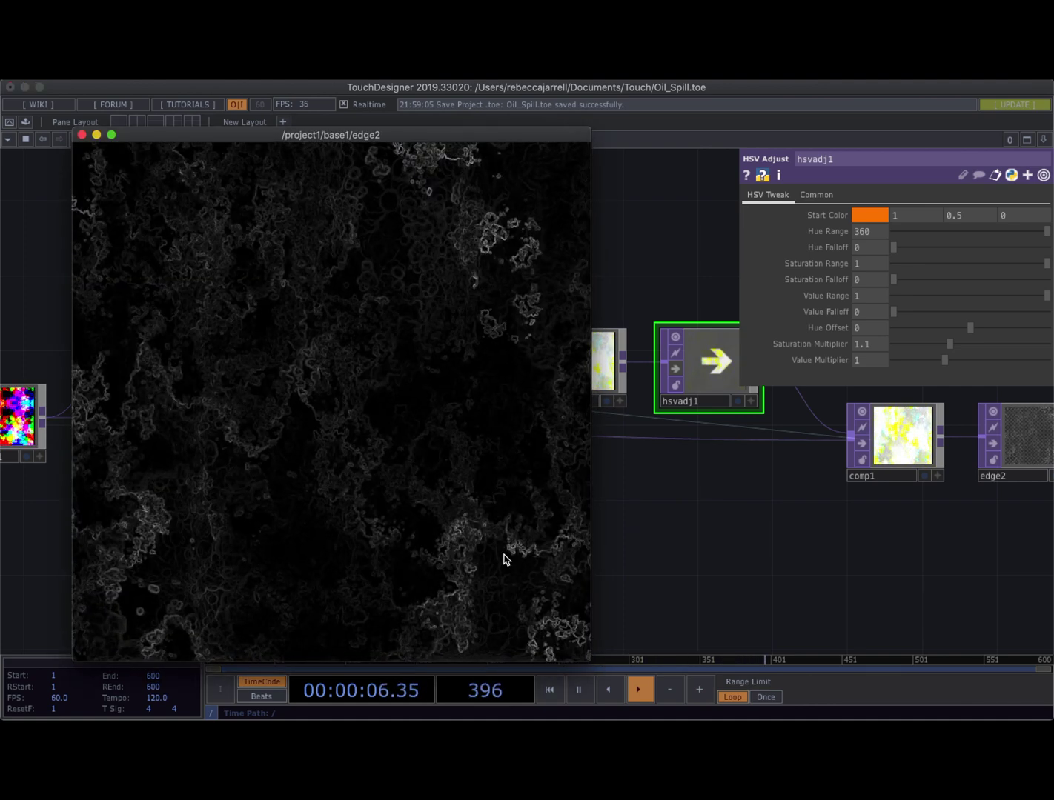
{"action": "left_click_drag", "start_coordinate": [590, 657], "coordinate": [497, 568]}
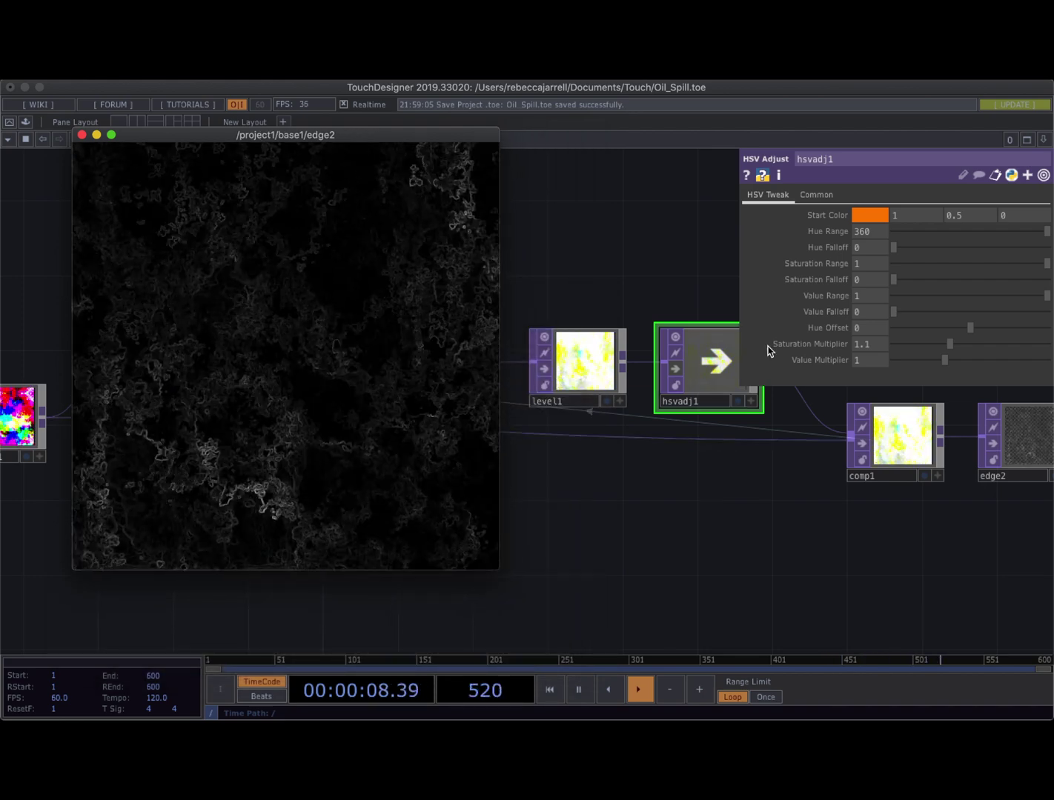
Raise the saturation multiplier to 1.5, return it to 1.1, then shift noise1 left
{"action": "left_click", "coordinate": [675, 375]}
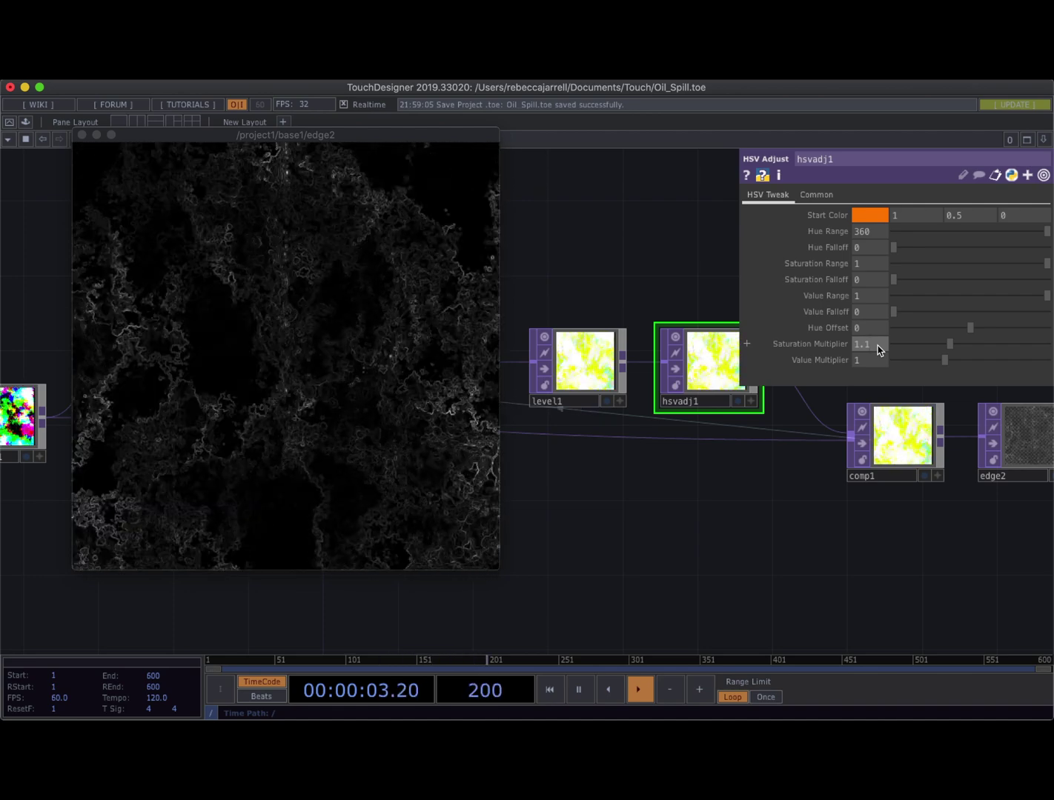
{"action": "scroll", "coordinate": [878, 350], "scroll_direction": "up", "scroll_amount": 4}
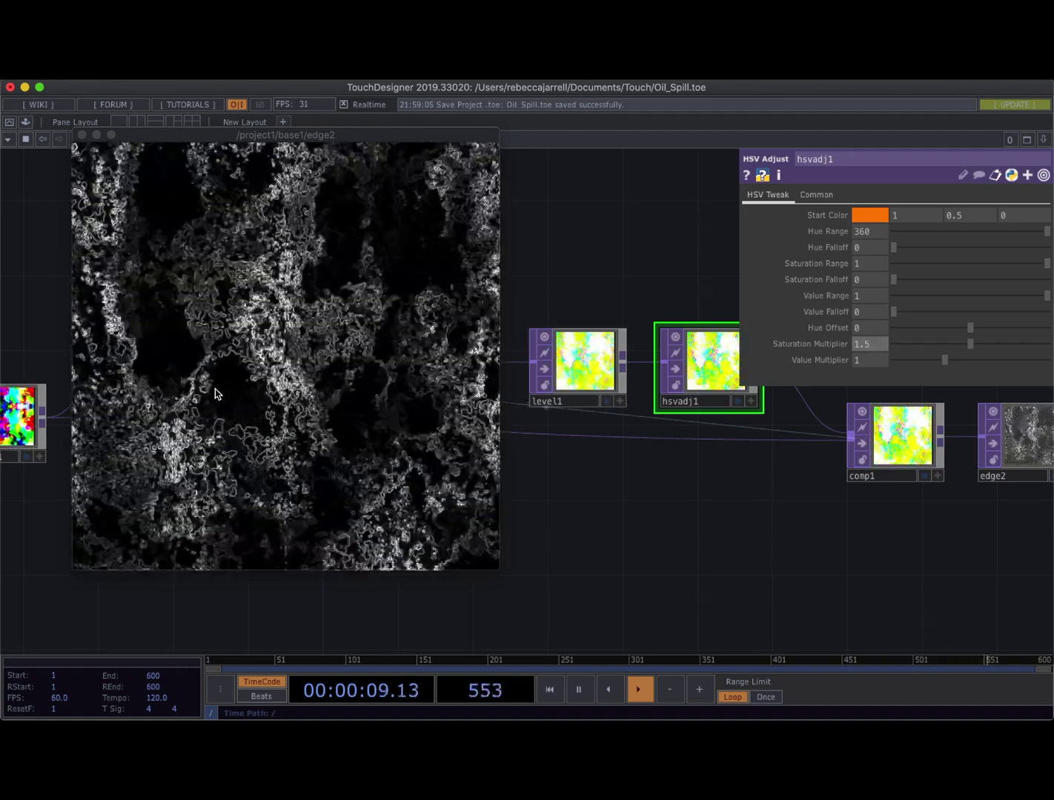
{"action": "double_click", "coordinate": [869, 344]}
{"action": "type", "text": "1.1"}
{"action": "key", "text": "Return"}
{"action": "left_click_drag", "start_coordinate": [659, 526], "coordinate": [782, 560]}
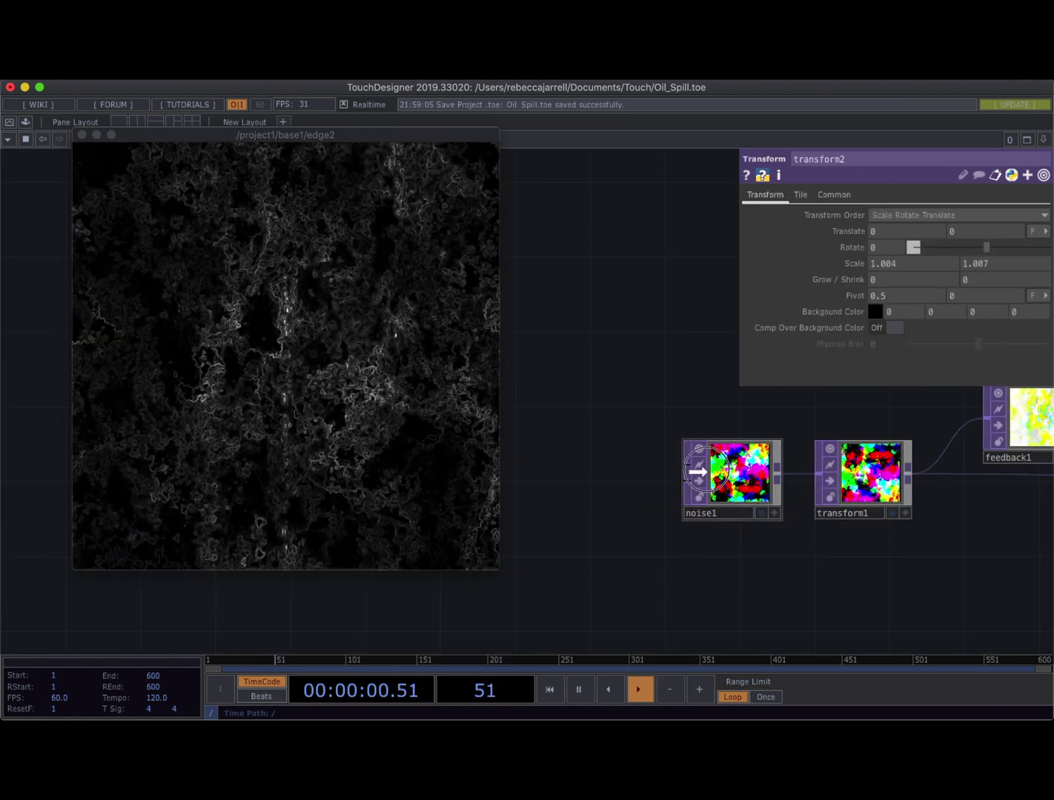
{"action": "left_click_drag", "start_coordinate": [696, 471], "coordinate": [512, 471]}
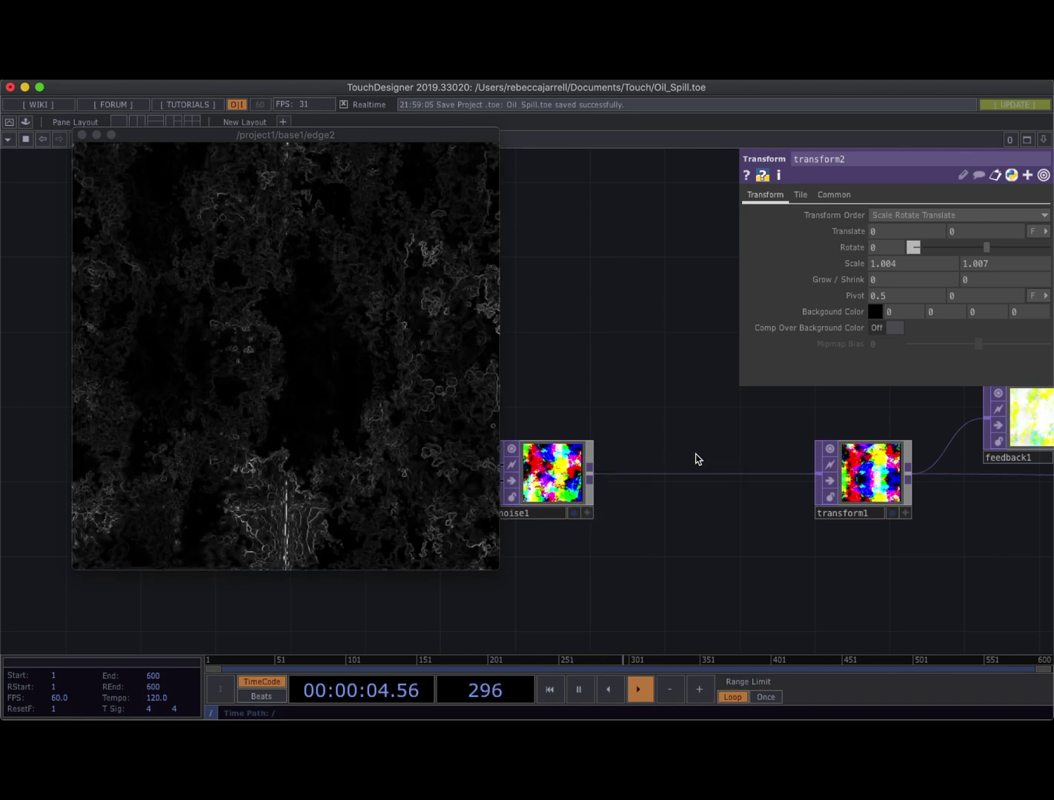
Insert a Transform TOP (transform3) into the noise1–transform1 wire and align it
{"action": "right_click", "coordinate": [690, 475]}
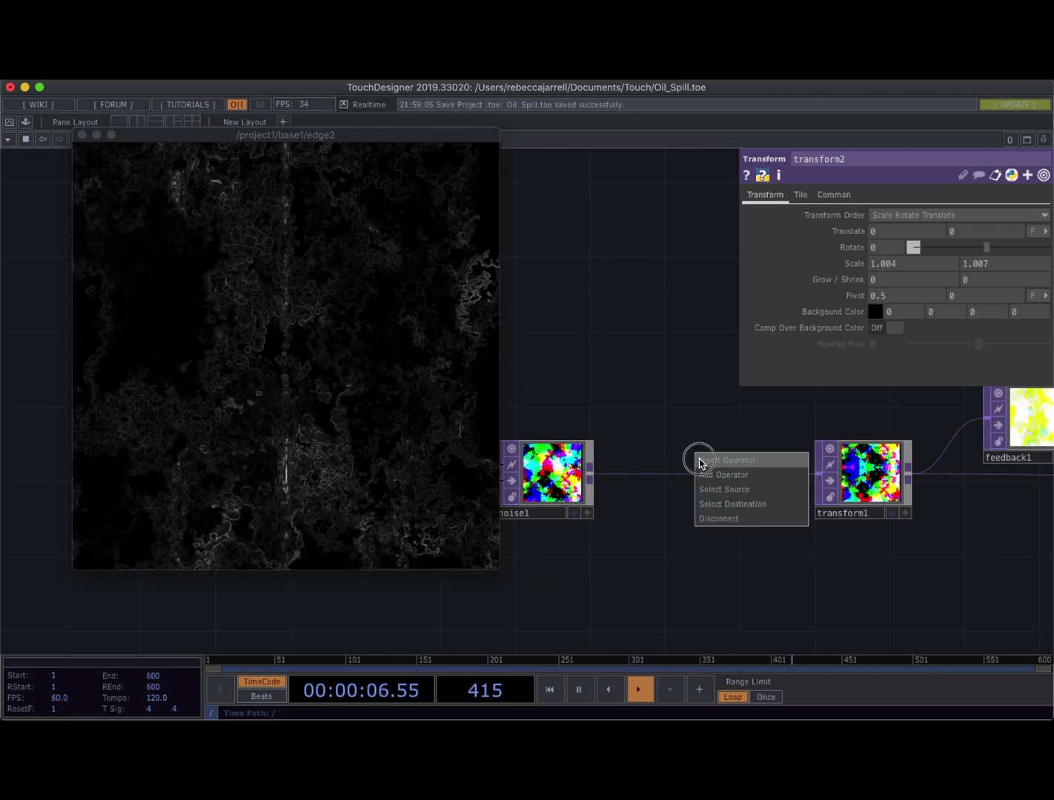
{"action": "left_click", "coordinate": [699, 459]}
{"action": "type", "text": "tr"}
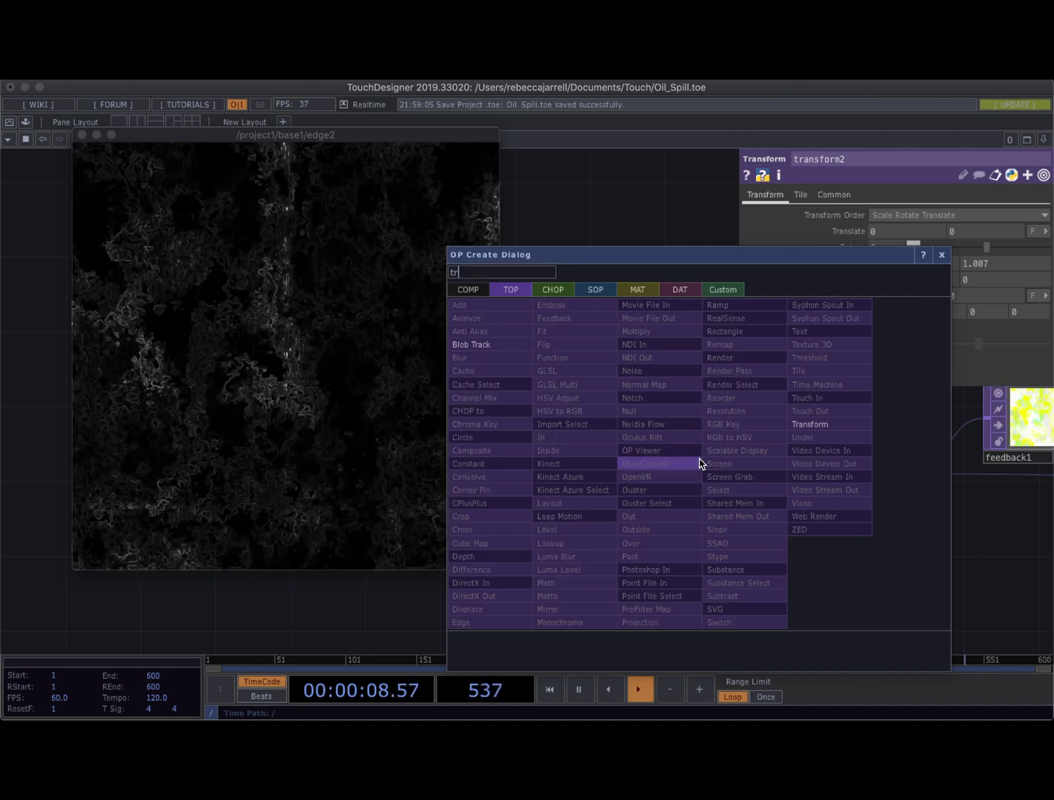
{"action": "left_click", "coordinate": [796, 426]}
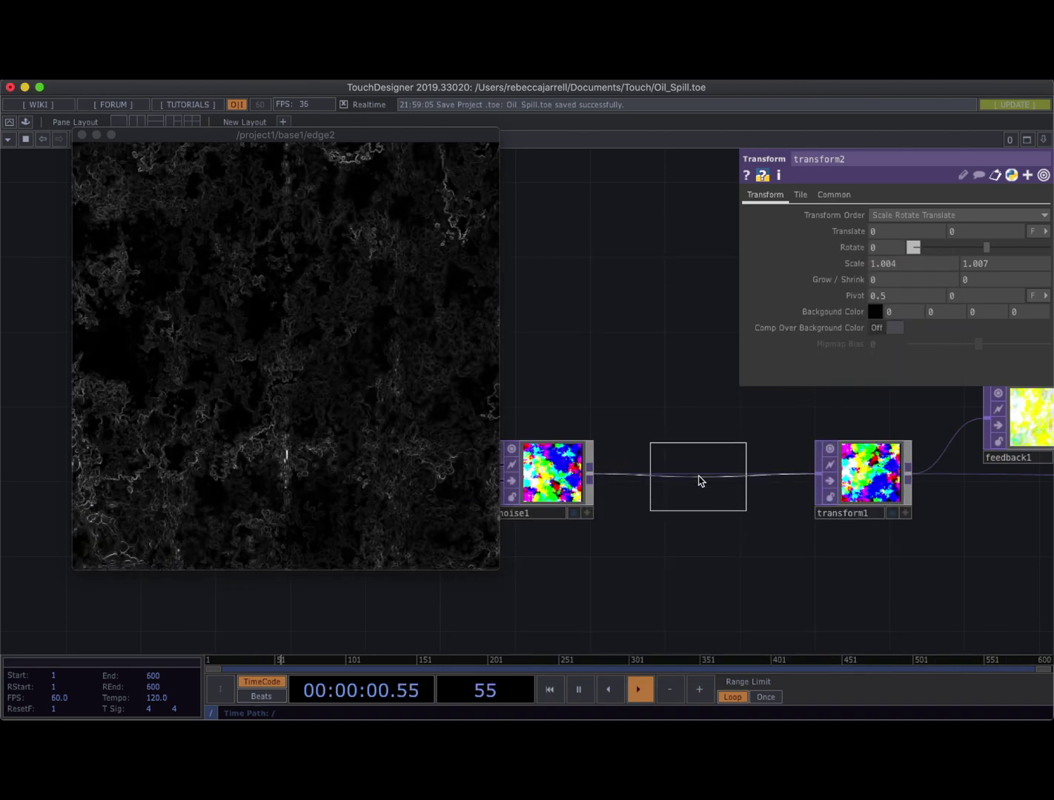
{"action": "left_click", "coordinate": [698, 479]}
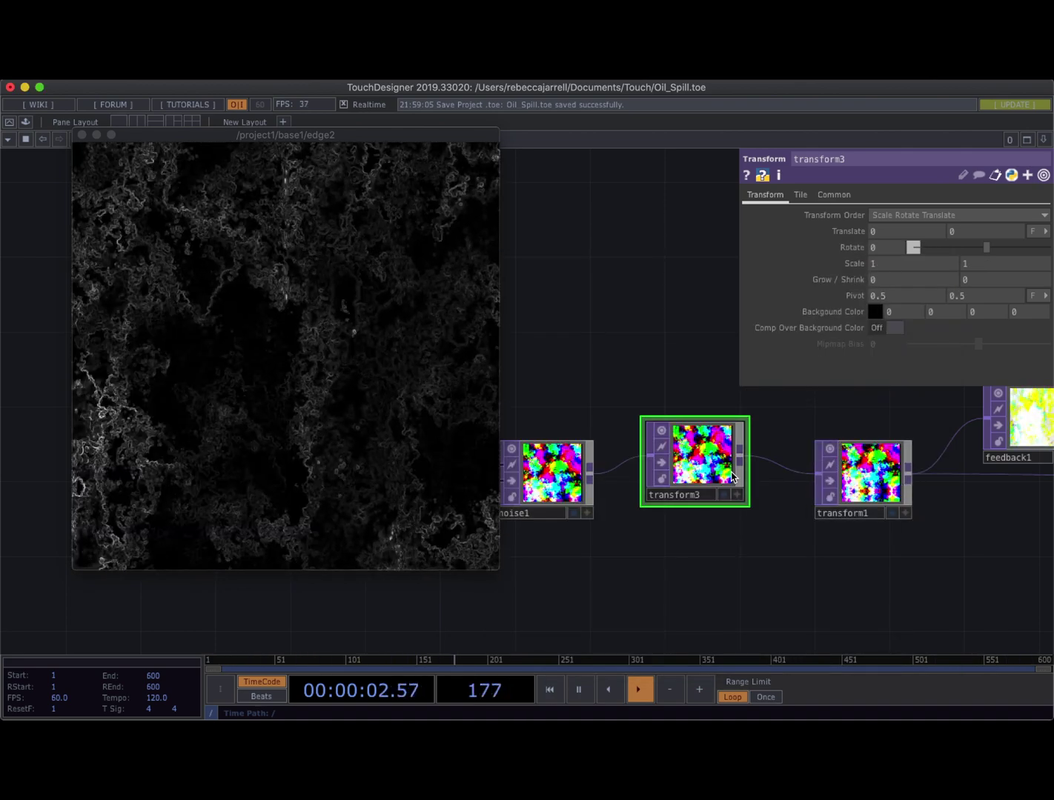
{"action": "left_click_drag", "start_coordinate": [717, 469], "coordinate": [717, 487]}
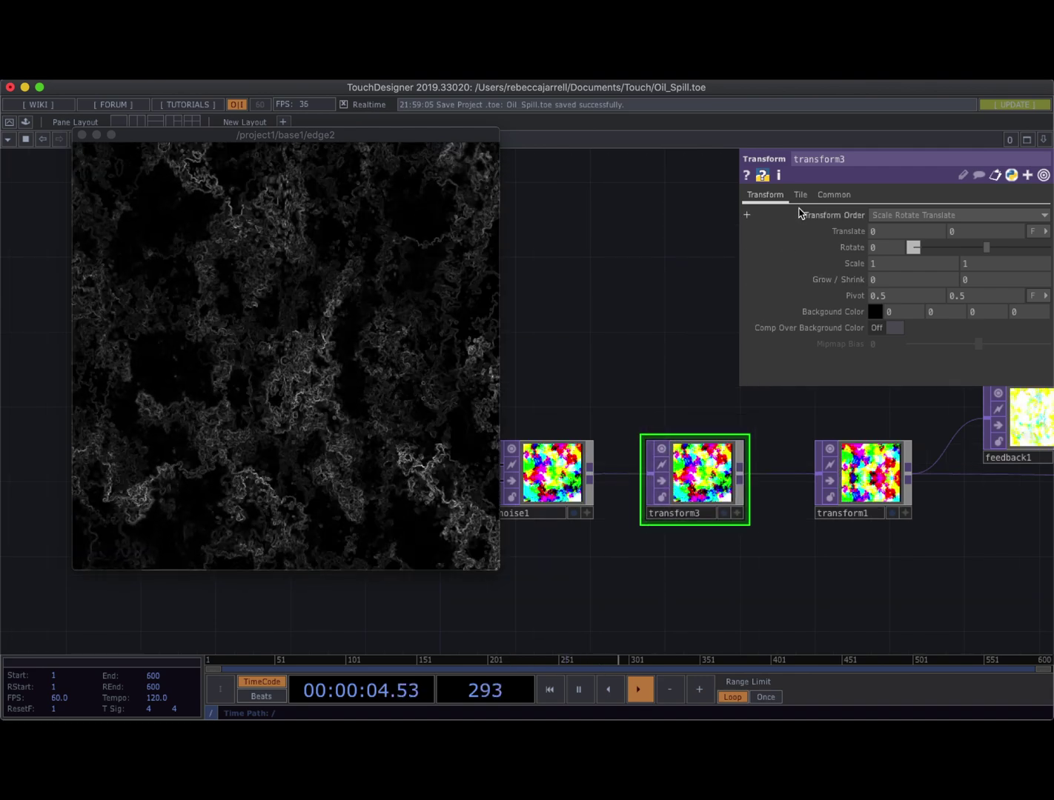
Give transform3 Scale 0.4 and a Rotate expression of absTime.seconds*100%360
{"action": "left_click", "coordinate": [800, 197]}
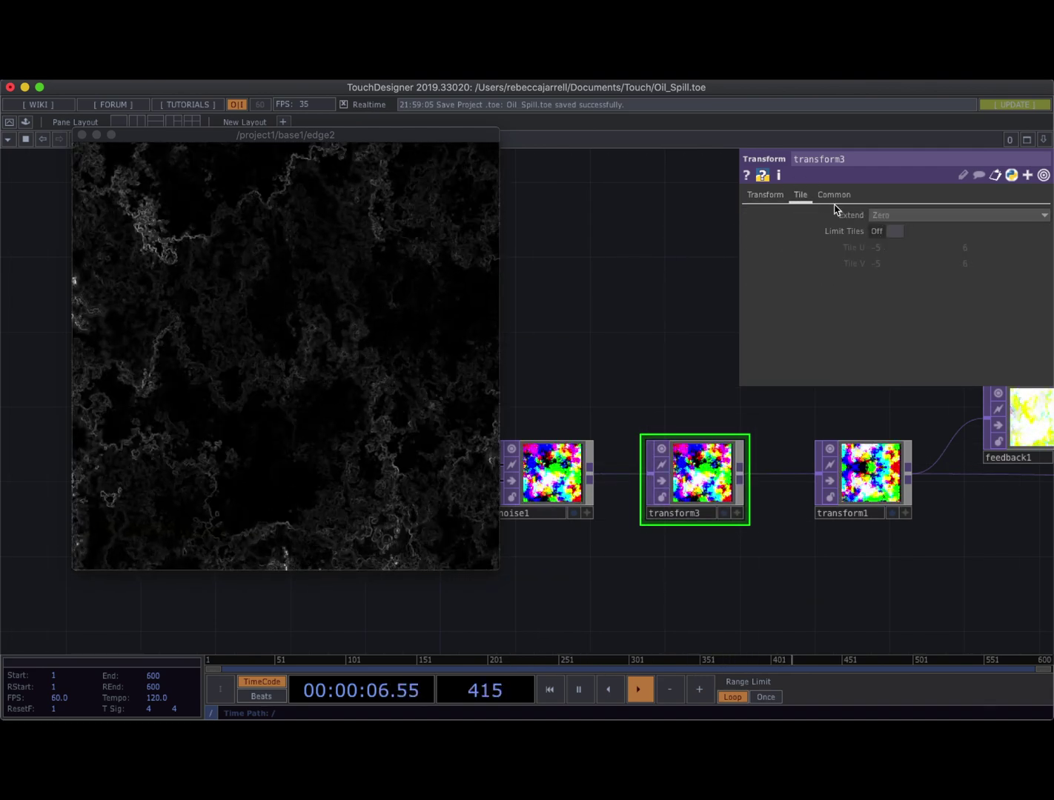
{"action": "left_click", "coordinate": [766, 196]}
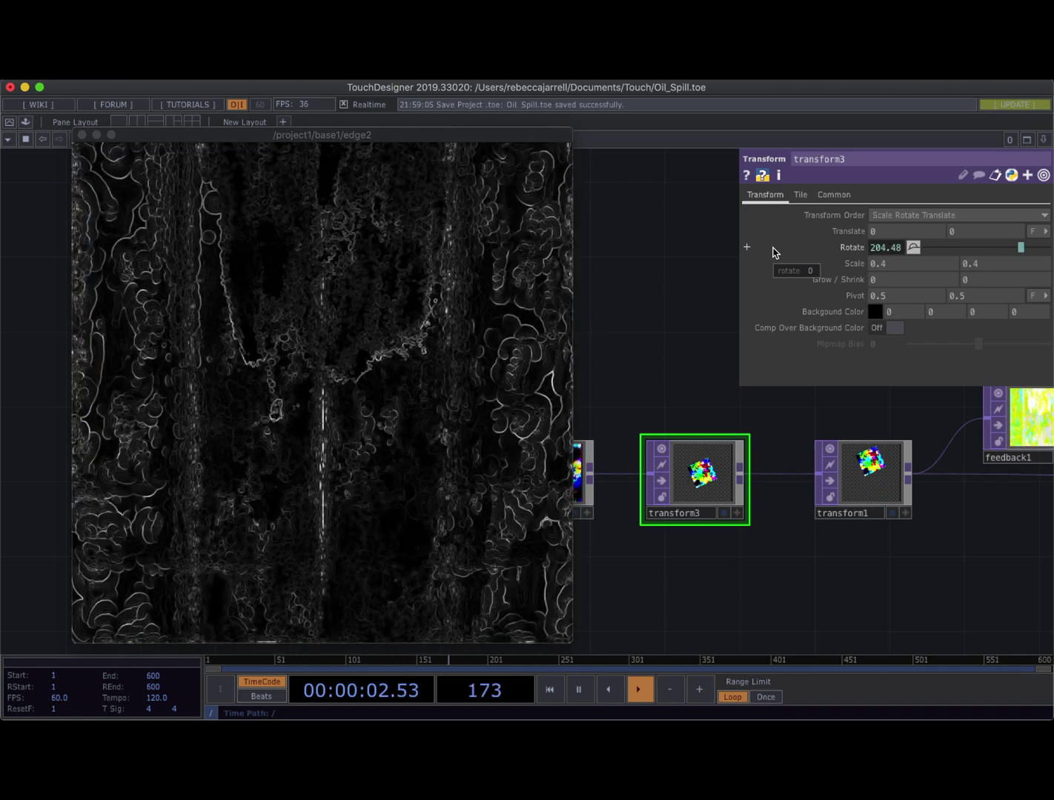
{"action": "left_click", "coordinate": [884, 249]}
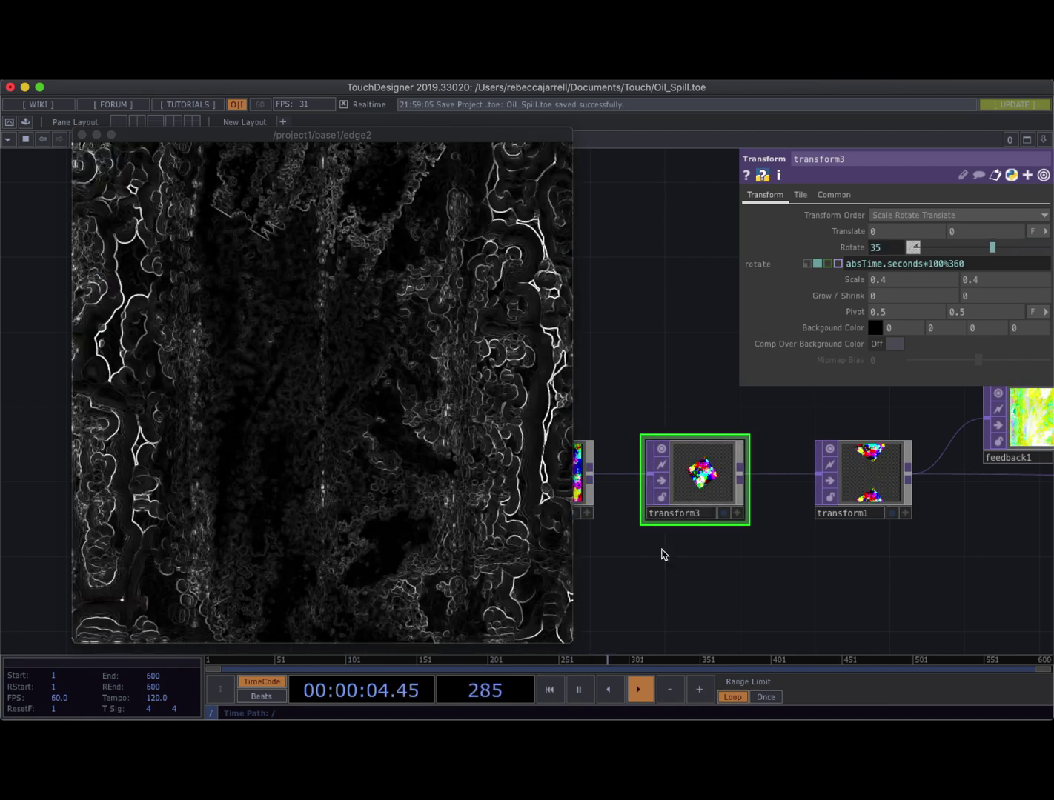
{"action": "left_click_drag", "start_coordinate": [664, 554], "coordinate": [711, 583]}
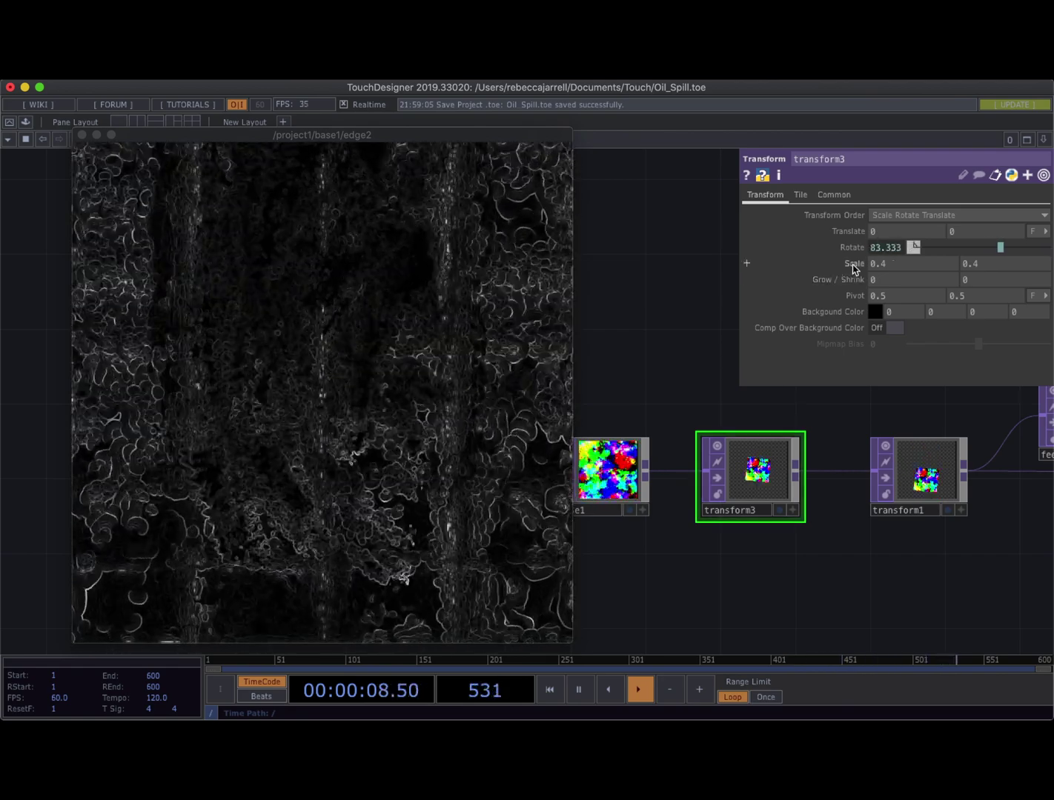
{"action": "middle_click_drag", "start_coordinate": [852, 269], "coordinate": [1026, 278]}
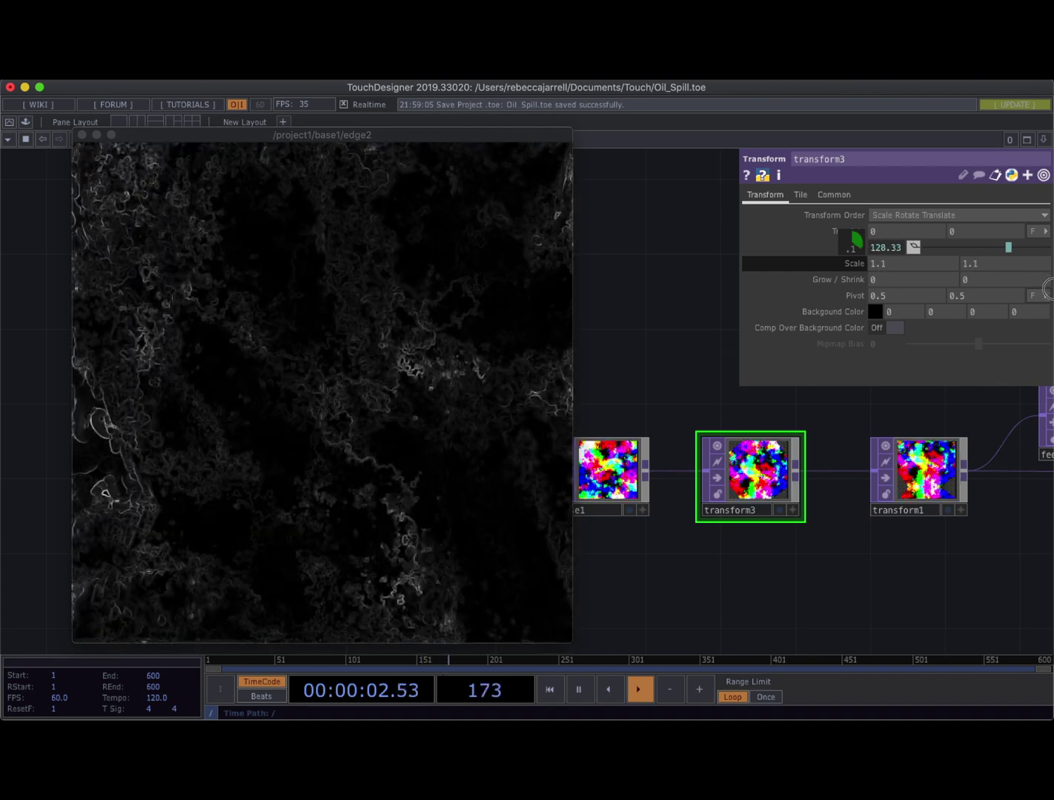
{"action": "middle_click_drag", "start_coordinate": [1028, 296], "coordinate": [1022, 297]}
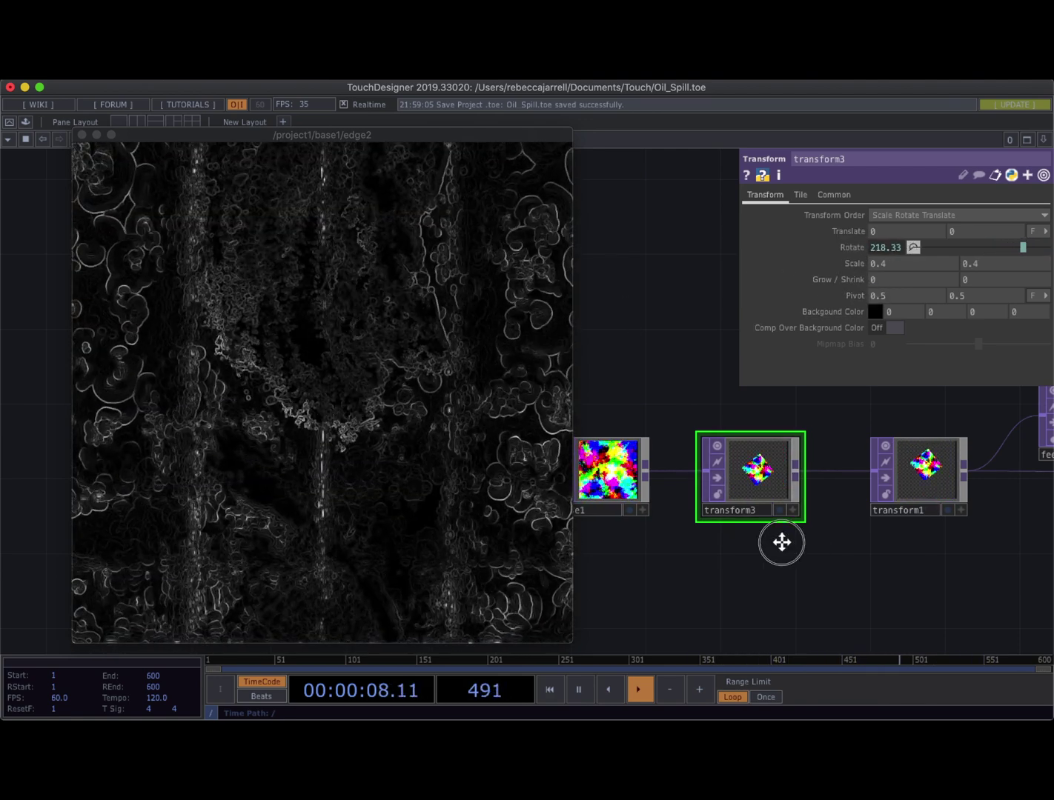
{"action": "scroll", "coordinate": [781, 542], "scroll_direction": "right", "scroll_amount": 5}
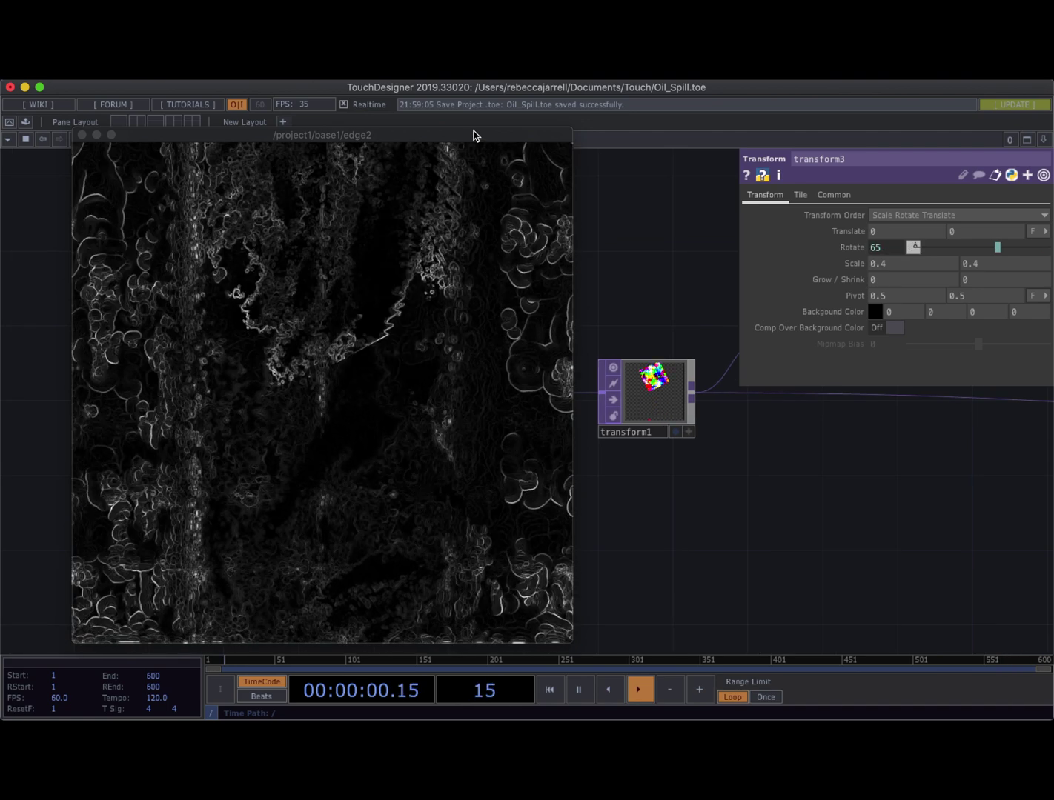
Pan along the feedback1-to-hsvadj1 chain, select edge1, move the edge2 viewer aside, reveal transform2
{"action": "scroll", "coordinate": [838, 503], "scroll_direction": "right", "scroll_amount": 10}
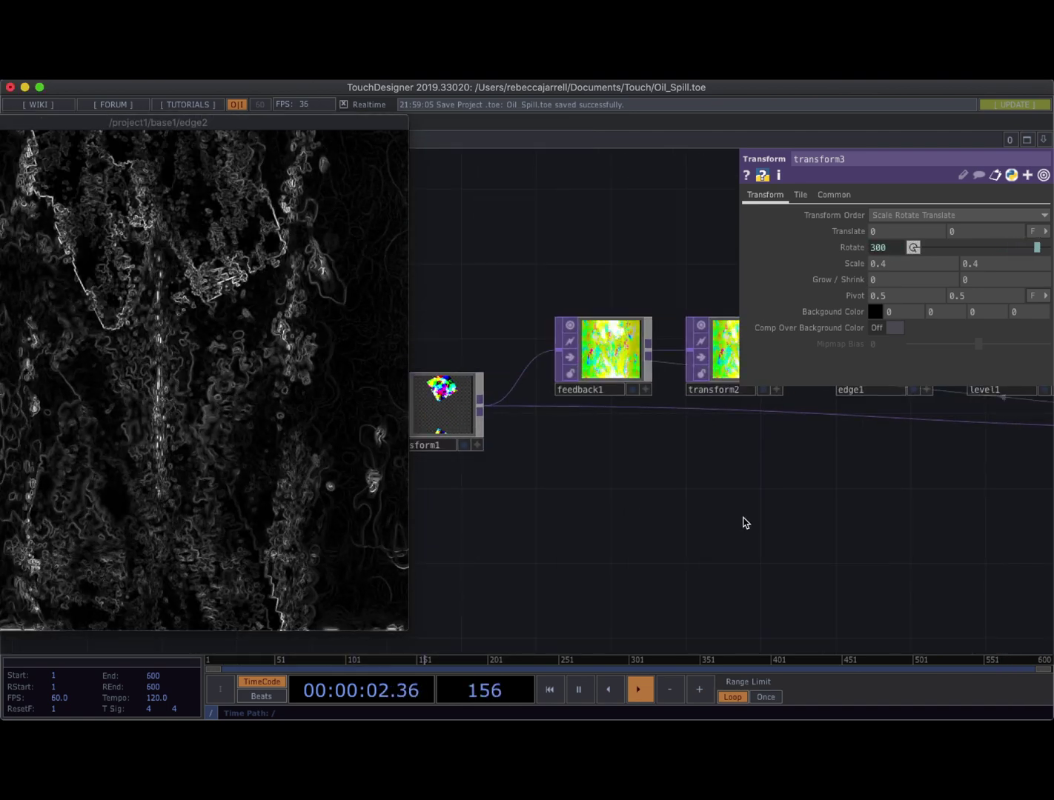
{"action": "scroll", "coordinate": [701, 553], "scroll_direction": "right", "scroll_amount": 2}
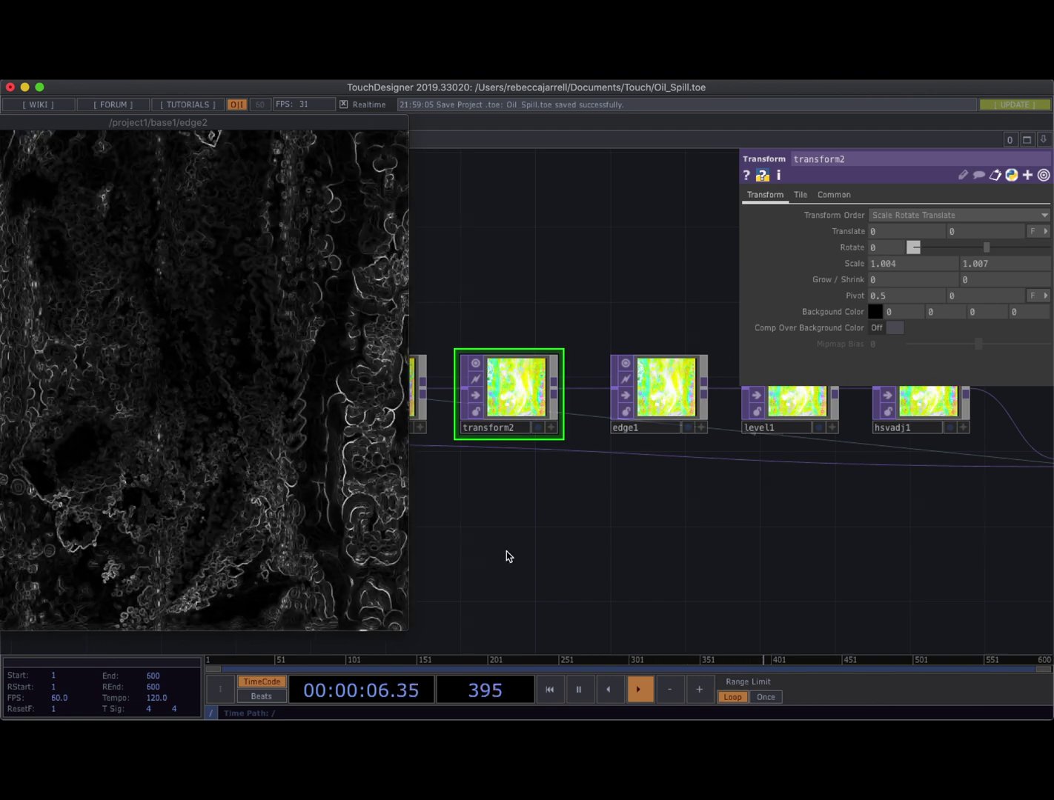
{"action": "scroll", "coordinate": [508, 555], "scroll_direction": "left", "scroll_amount": 4}
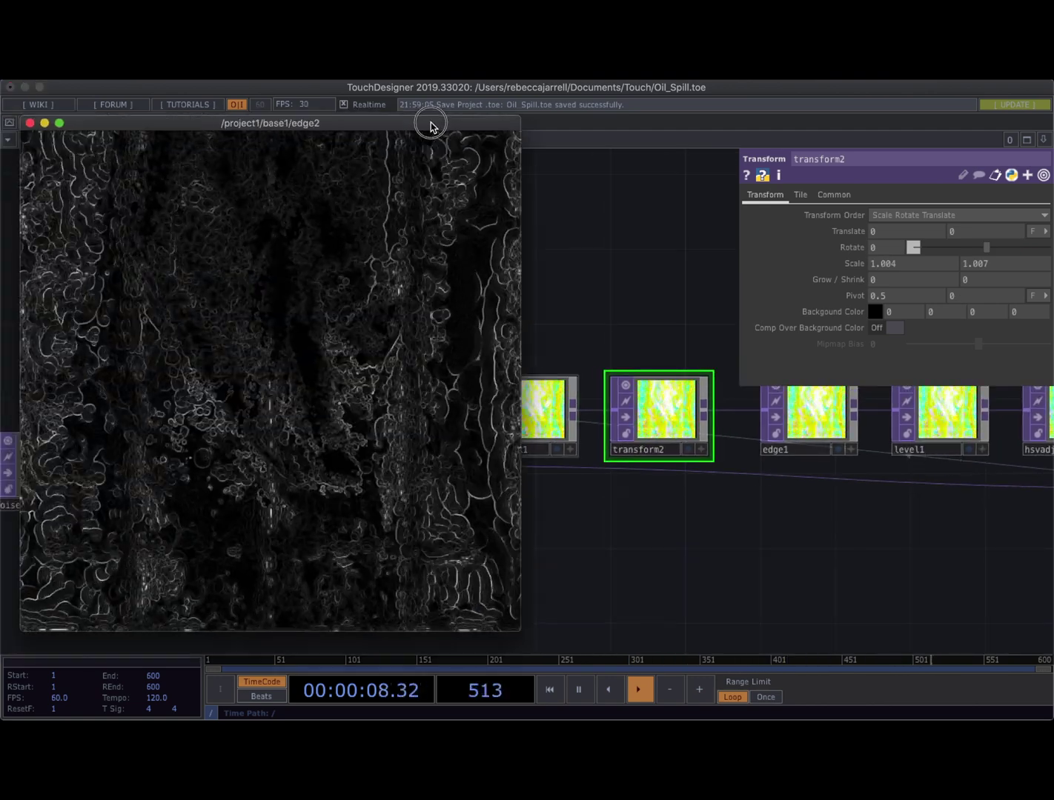
{"action": "scroll", "coordinate": [814, 510], "scroll_direction": "right", "scroll_amount": 3}
{"action": "left_click", "coordinate": [779, 425]}
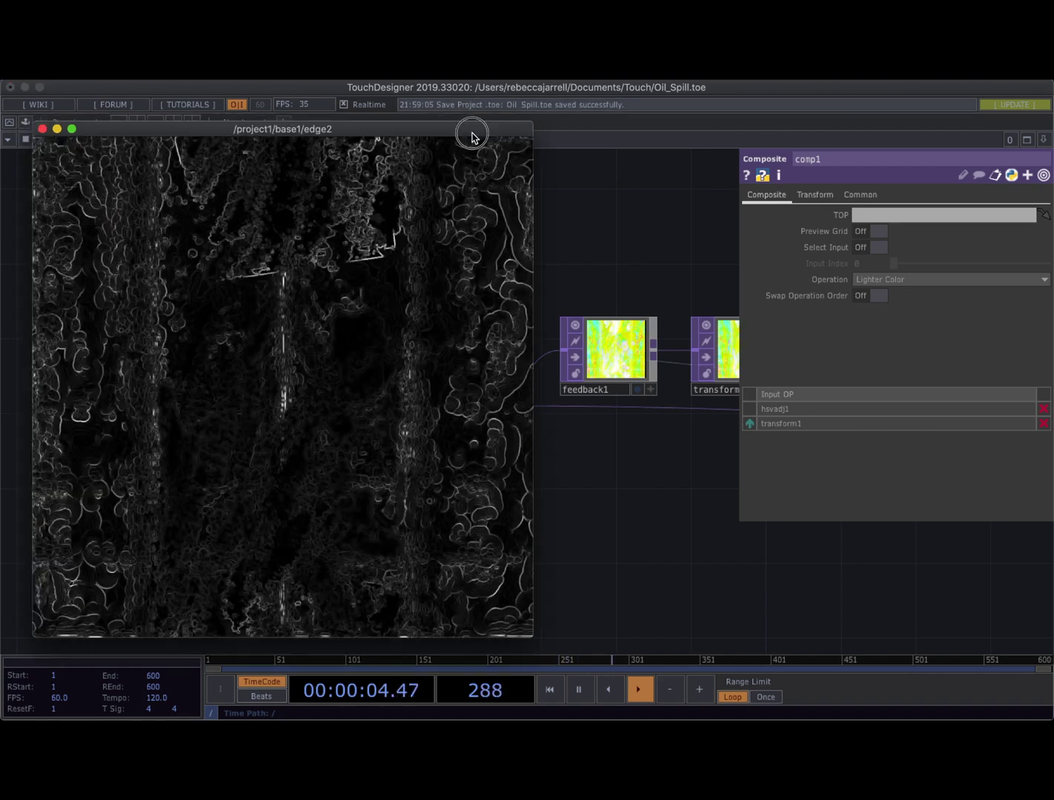
{"action": "left_click_drag", "start_coordinate": [471, 136], "coordinate": [548, 120]}
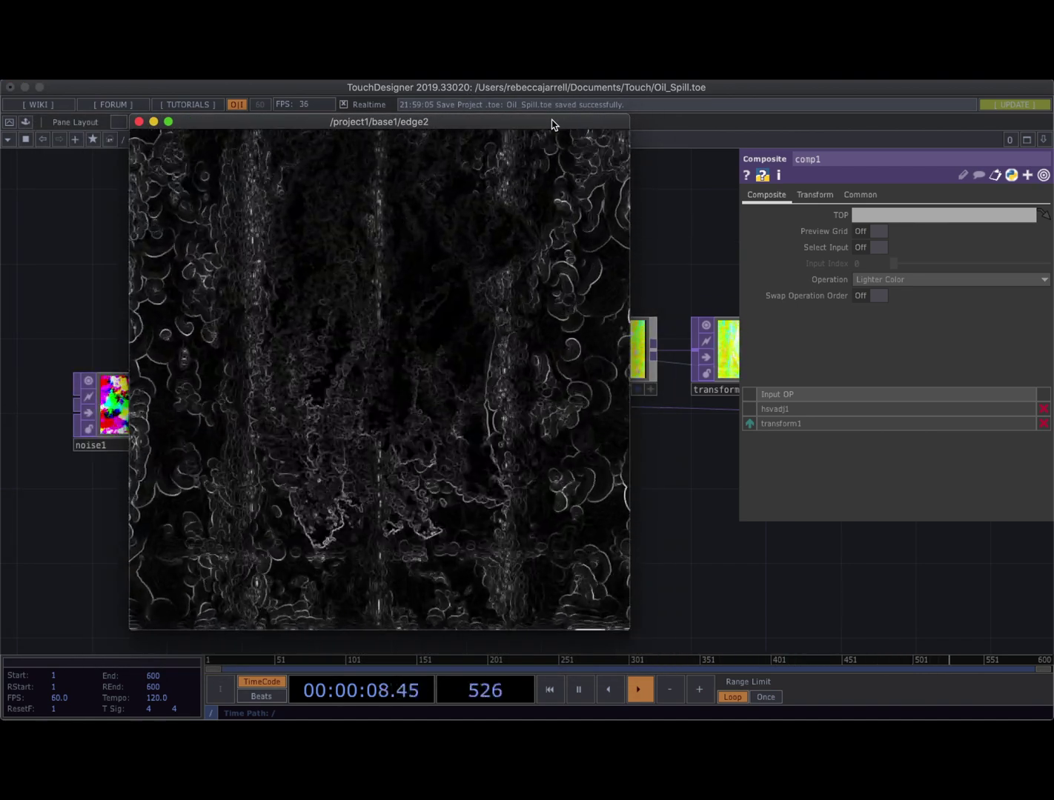
{"action": "scroll", "coordinate": [689, 555], "scroll_direction": "down", "scroll_amount": 2}
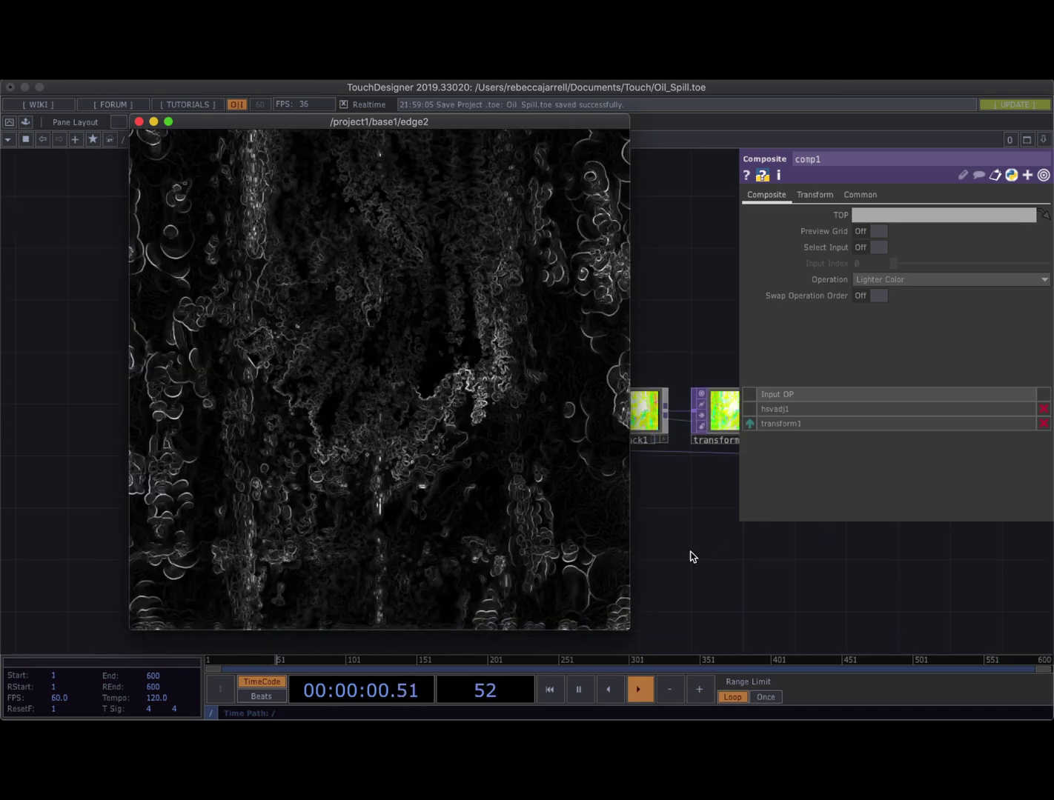
{"action": "left_click_drag", "start_coordinate": [750, 578], "coordinate": [729, 553]}
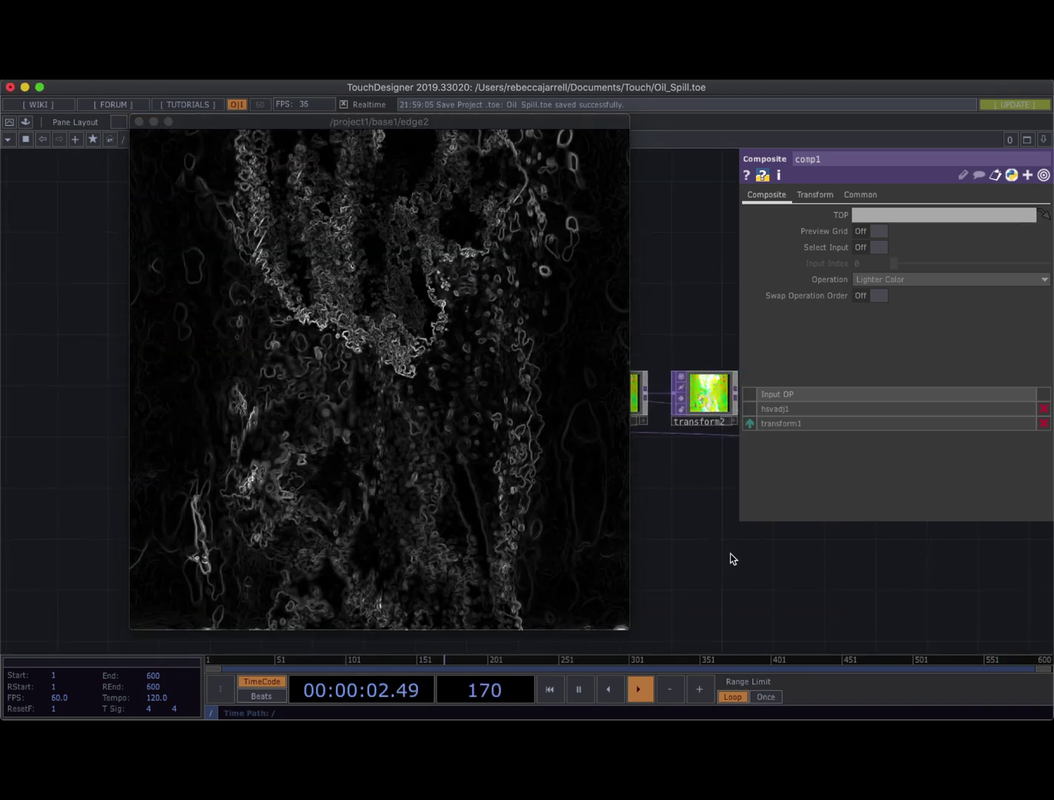